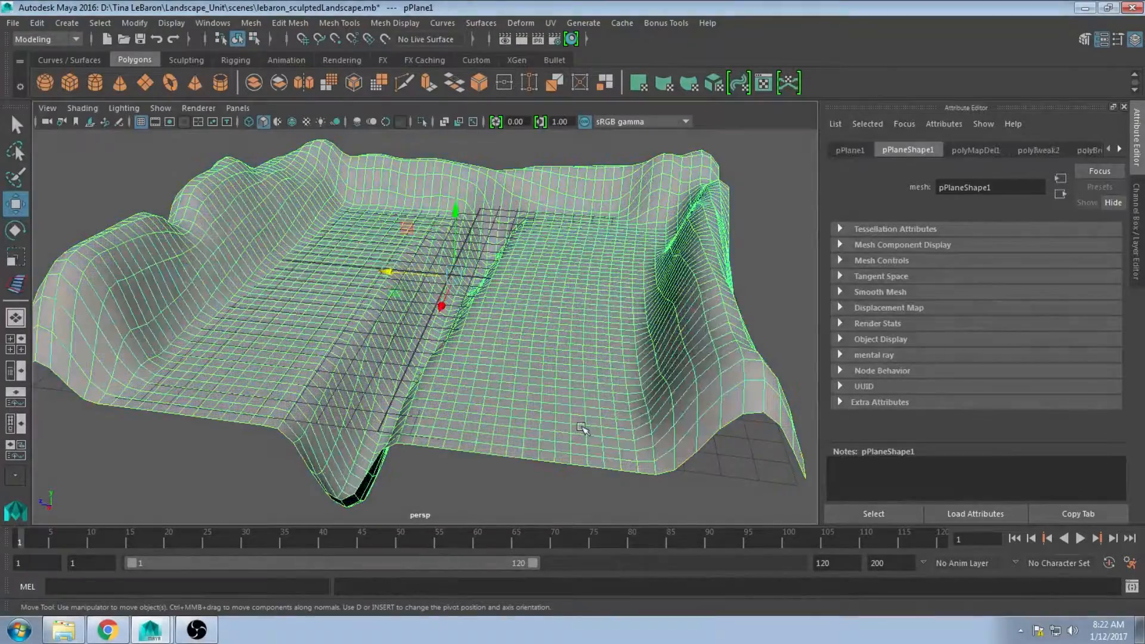
# - Paint-select the mountain faces along the terrain's raised sides and far ridge, using the drag selection style with camera based paint selection
pyautogui.doubleClick(16, 206)
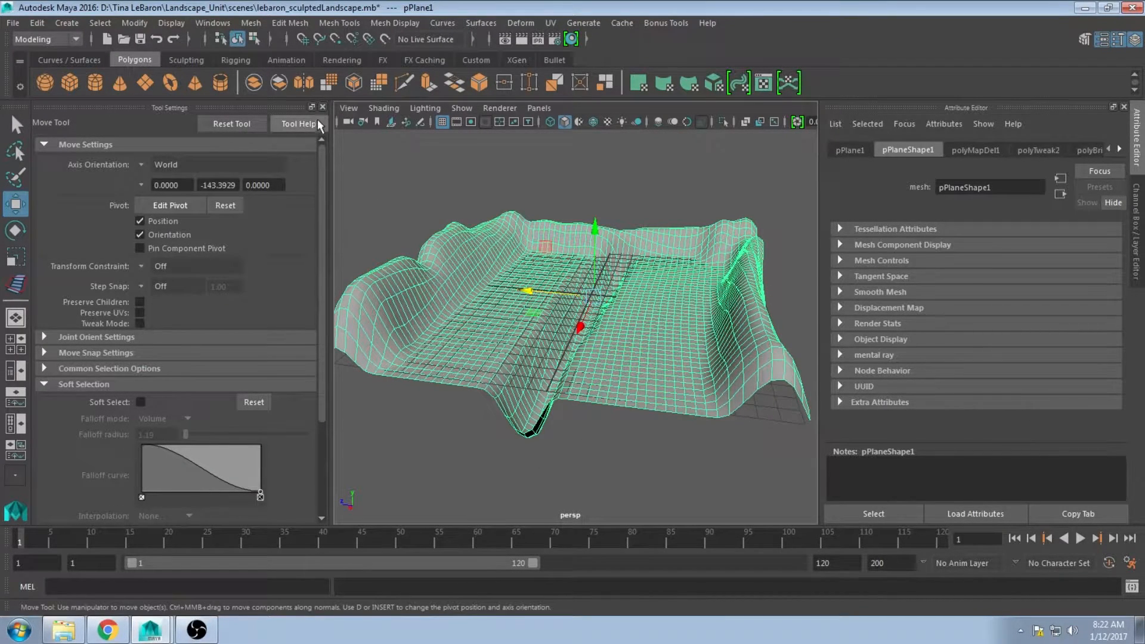
pyautogui.click(16, 126)
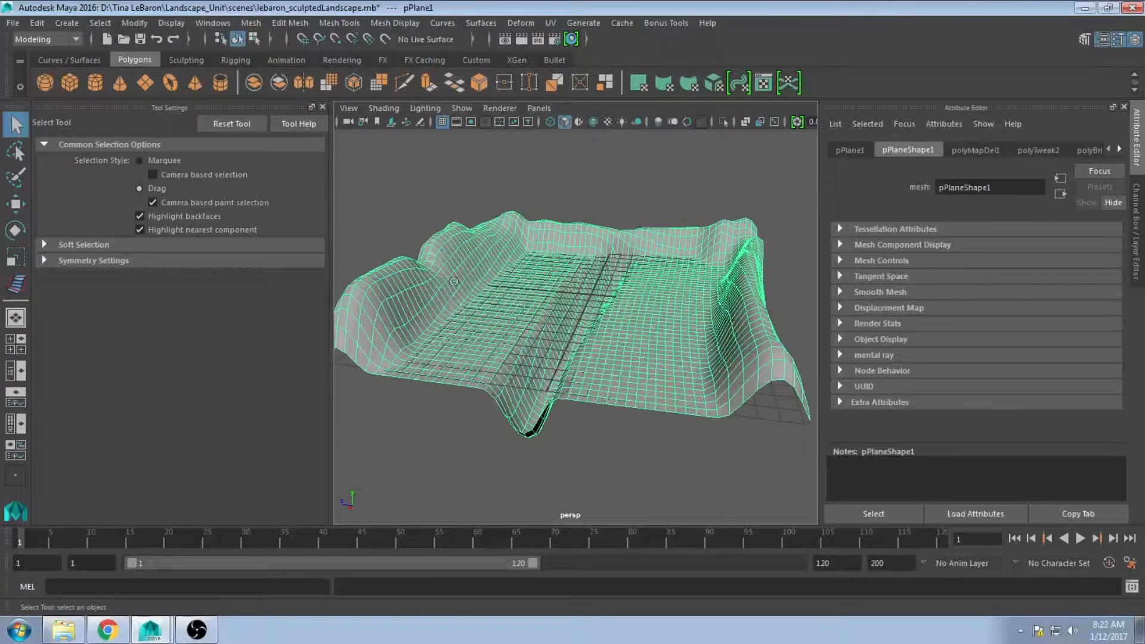
pyautogui.keyDown('ctrl'); pyautogui.click(451, 253); pyautogui.keyUp('ctrl')
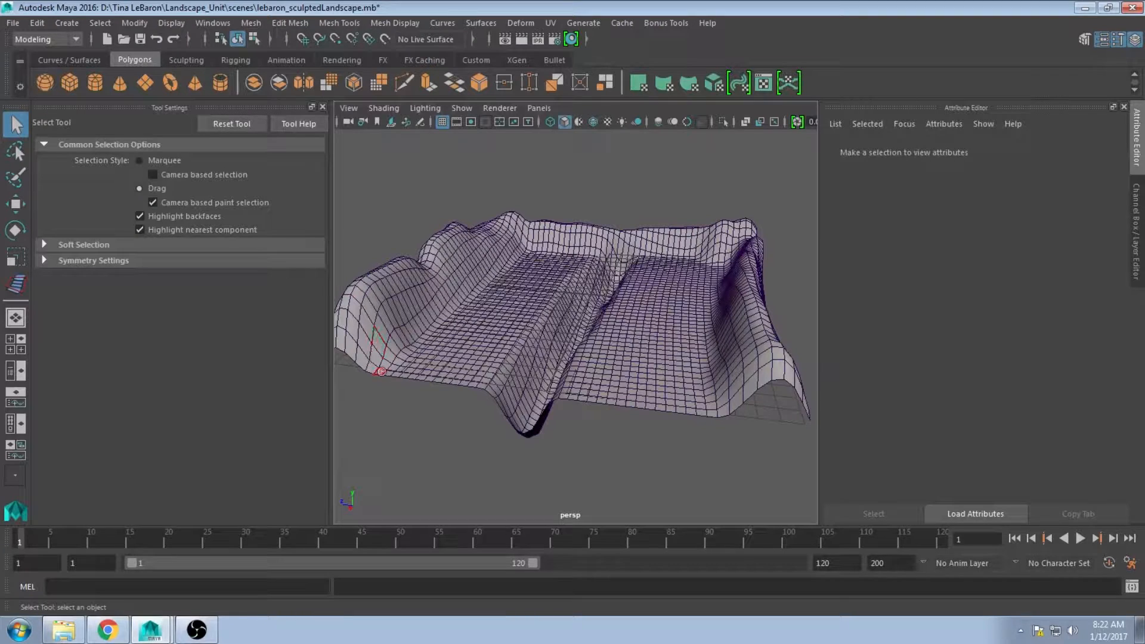
pyautogui.moveTo(380, 374)
pyautogui.mouseDown()
pyautogui.moveTo(450, 292)
pyautogui.moveTo(524, 237)
pyautogui.moveTo(381, 335)
pyautogui.moveTo(358, 369)
pyautogui.moveTo(360, 281)
pyautogui.moveTo(373, 280)
pyautogui.moveTo(343, 301)
pyautogui.moveTo(352, 307)
pyautogui.moveTo(267, 307)
pyautogui.mouseUp()
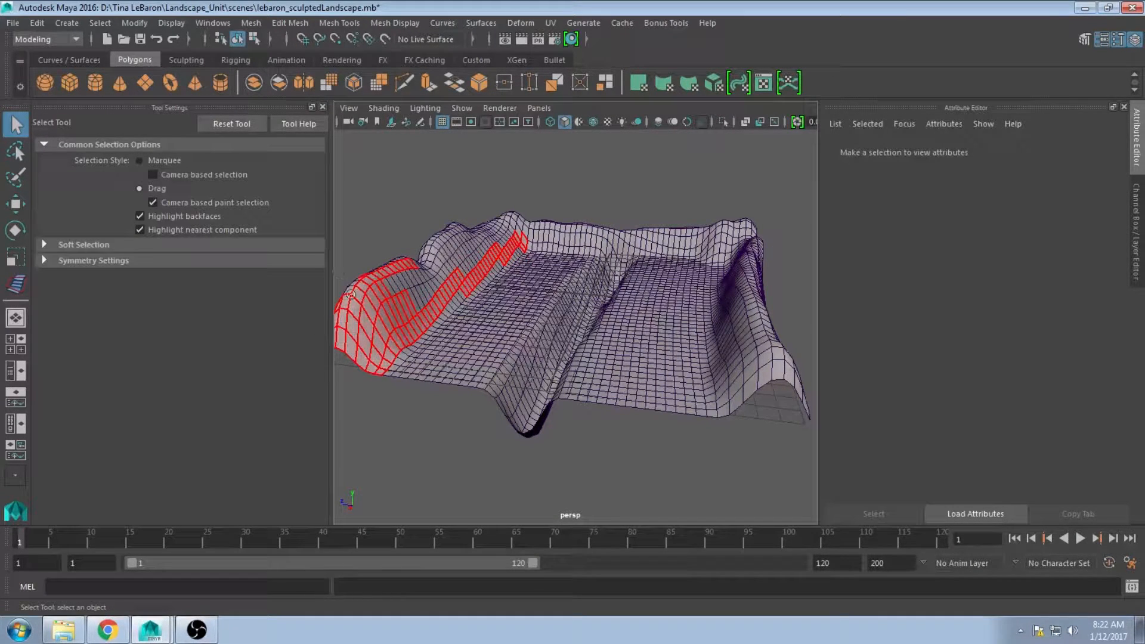
pyautogui.moveTo(346, 294)
pyautogui.mouseDown()
pyautogui.moveTo(403, 279)
pyautogui.moveTo(464, 226)
pyautogui.moveTo(436, 236)
pyautogui.moveTo(622, 267)
pyautogui.moveTo(636, 249)
pyautogui.moveTo(701, 230)
pyautogui.mouseUp()
pyautogui.moveTo(631, 237)
pyautogui.mouseDown()
pyautogui.moveTo(748, 224)
pyautogui.moveTo(733, 219)
pyautogui.moveTo(808, 409)
pyautogui.moveTo(758, 275)
pyautogui.mouseUp()
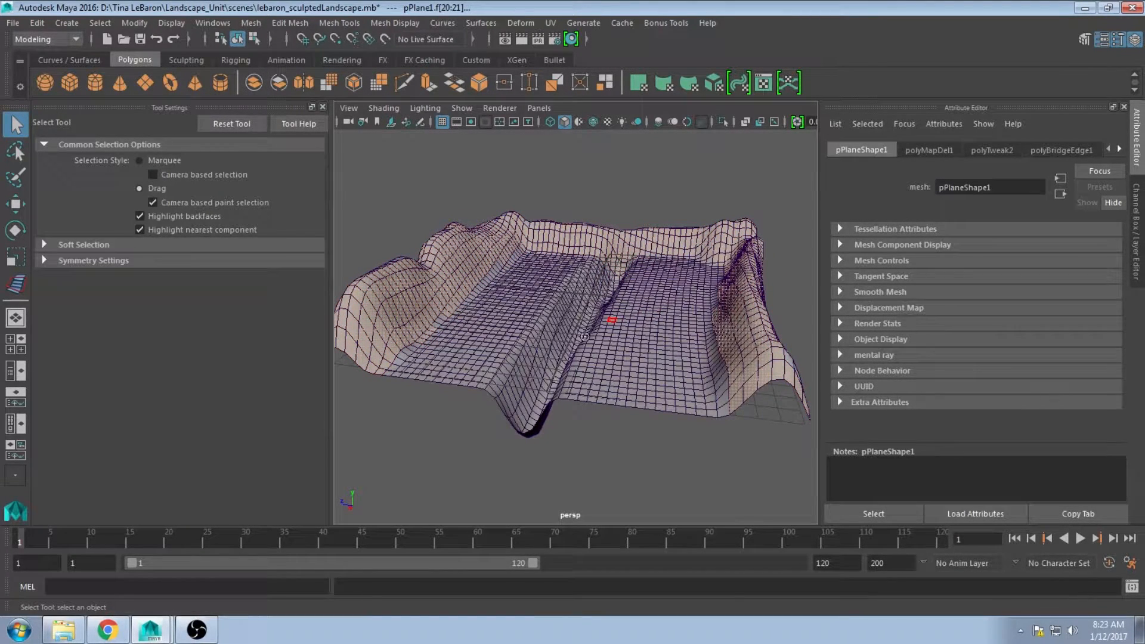
# - Add the missed faces on the outer slopes and corners of the mountains to the painted face selection
pyautogui.keyDown('alt'); pyautogui.moveTo(584, 305); pyautogui.dragTo(741, 310); pyautogui.keyUp('alt')
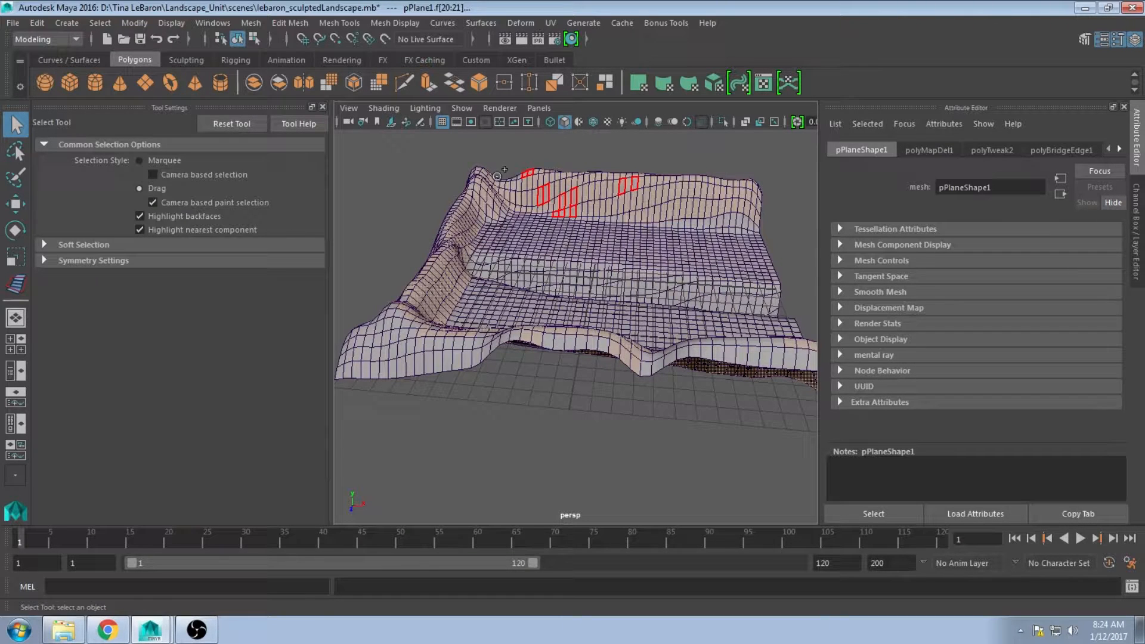
pyautogui.moveTo(527, 170)
pyautogui.mouseDown()
pyautogui.moveTo(475, 179)
pyautogui.moveTo(451, 225)
pyautogui.moveTo(468, 169)
pyautogui.moveTo(440, 255)
pyautogui.moveTo(442, 236)
pyautogui.moveTo(350, 372)
pyautogui.moveTo(345, 352)
pyautogui.moveTo(397, 324)
pyautogui.moveTo(460, 348)
pyautogui.moveTo(588, 337)
pyautogui.moveTo(638, 360)
pyautogui.moveTo(782, 345)
pyautogui.moveTo(803, 356)
pyautogui.moveTo(754, 350)
pyautogui.moveTo(790, 349)
pyautogui.moveTo(777, 335)
pyautogui.moveTo(659, 343)
pyautogui.moveTo(706, 341)
pyautogui.moveTo(632, 358)
pyautogui.moveTo(574, 338)
pyautogui.moveTo(462, 341)
pyautogui.moveTo(435, 328)
pyautogui.moveTo(371, 360)
pyautogui.mouseUp()
pyautogui.keyDown('alt'); pyautogui.moveTo(447, 343); pyautogui.dragTo(746, 292); pyautogui.keyUp('alt')
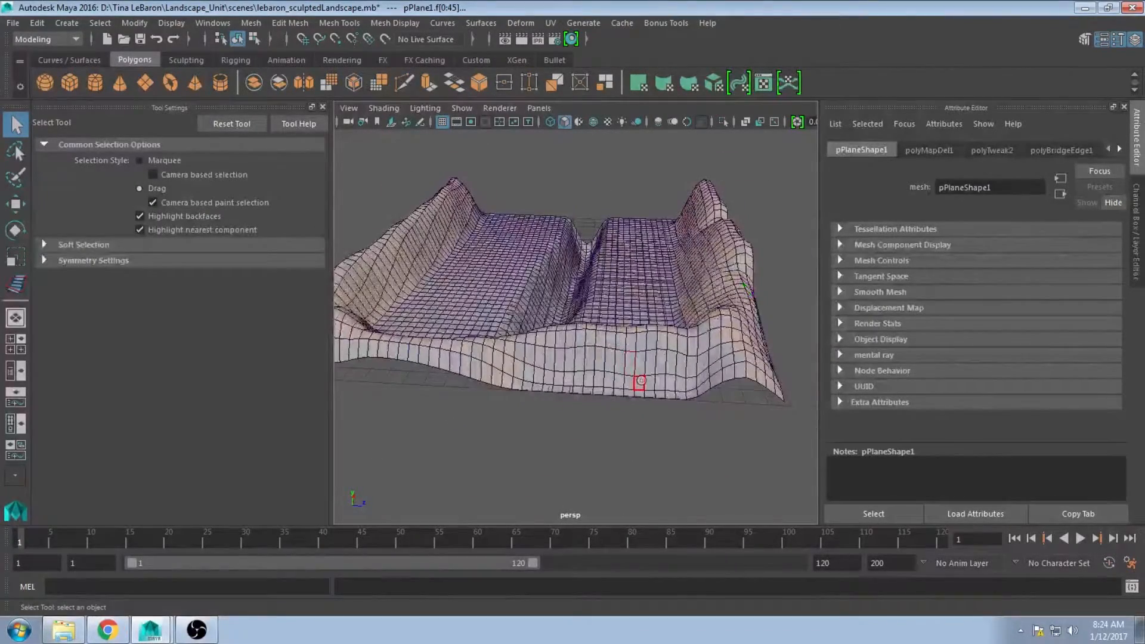
pyautogui.moveTo(641, 380)
pyautogui.mouseDown()
pyautogui.moveTo(602, 381)
pyautogui.moveTo(721, 366)
pyautogui.moveTo(692, 379)
pyautogui.mouseUp()
pyautogui.click(738, 257)
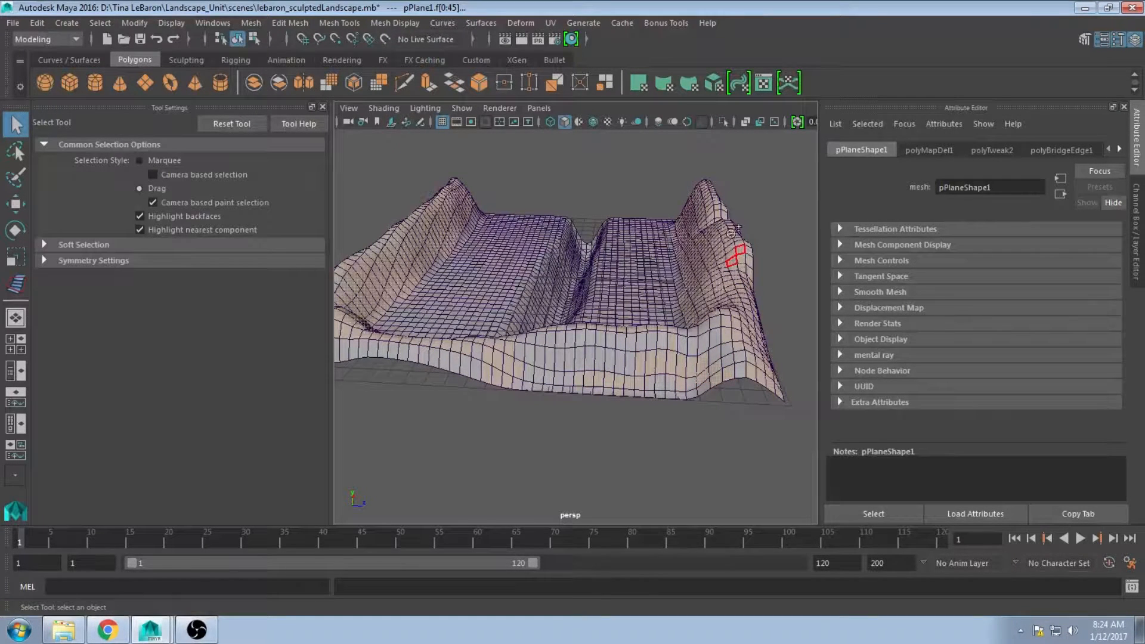
pyautogui.click(739, 364)
pyautogui.click(690, 382)
pyautogui.click(665, 384)
pyautogui.moveTo(691, 352)
pyautogui.mouseDown()
pyautogui.moveTo(712, 325)
pyautogui.moveTo(690, 328)
pyautogui.moveTo(736, 197)
pyautogui.mouseUp()
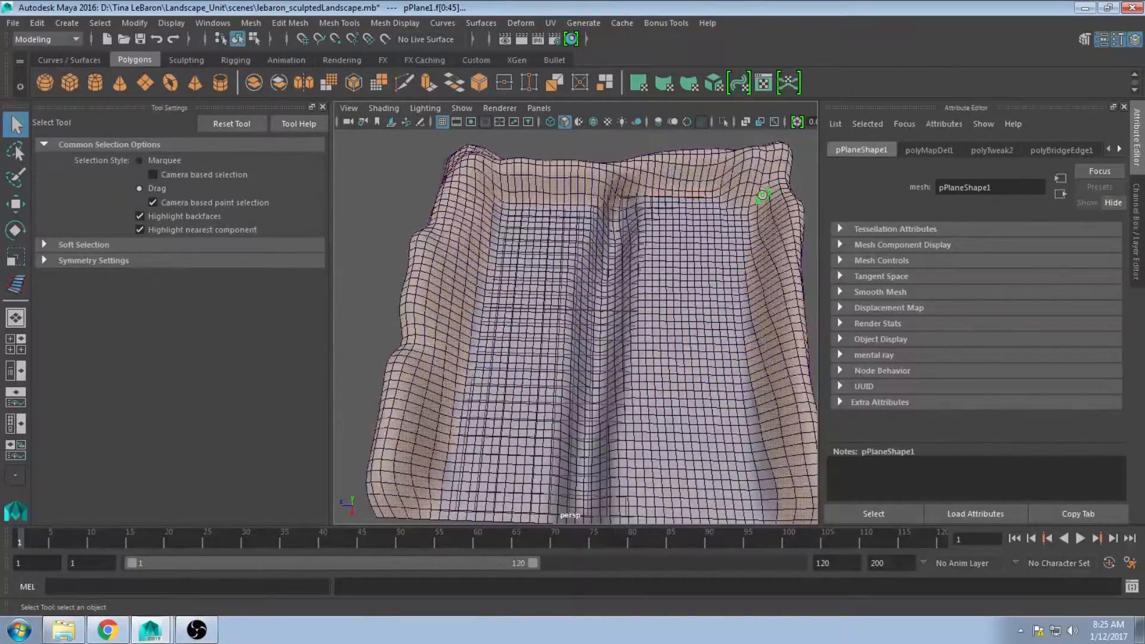
# - Apply a planar UV projection to the selected mountain faces, fitted to the bounding box and projected from the Y axis
pyautogui.click(551, 22)
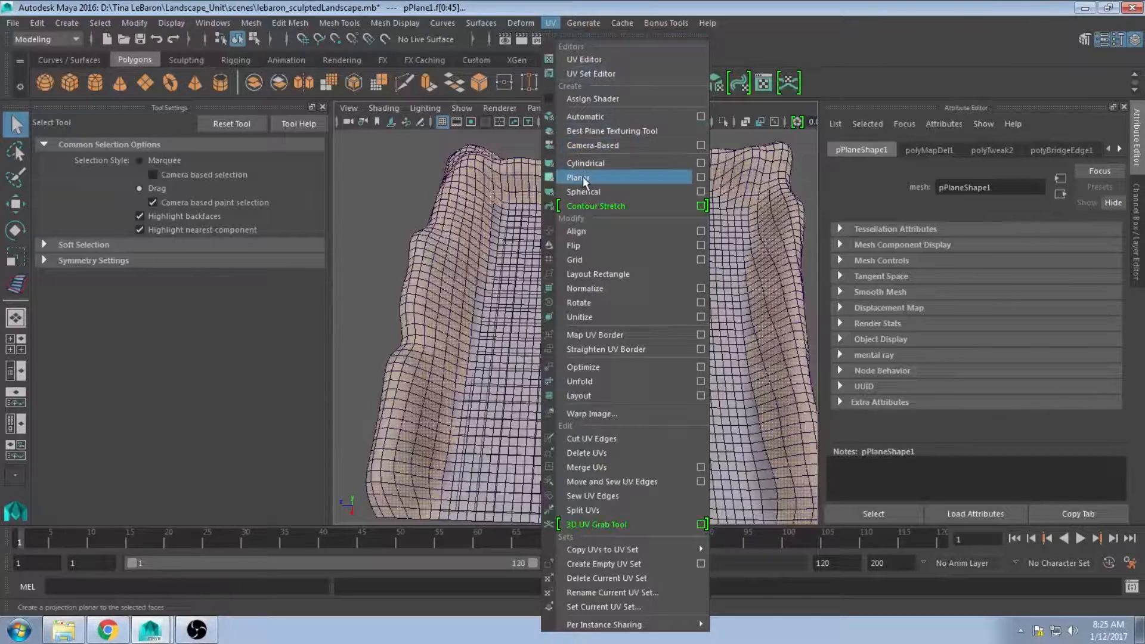
pyautogui.click(702, 179)
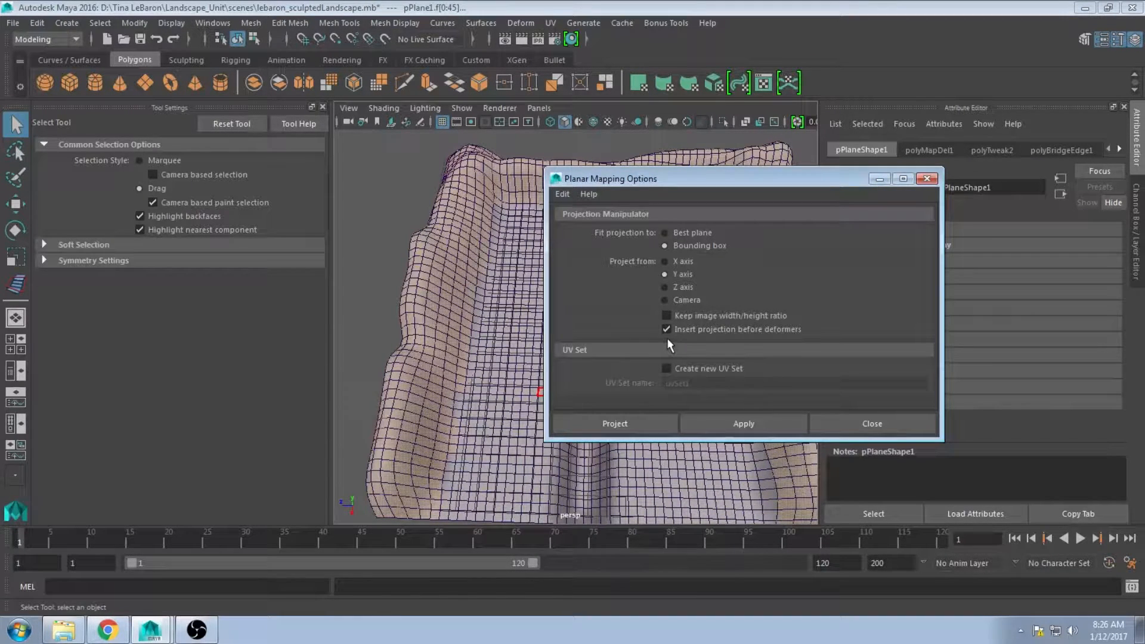
pyautogui.click(734, 423)
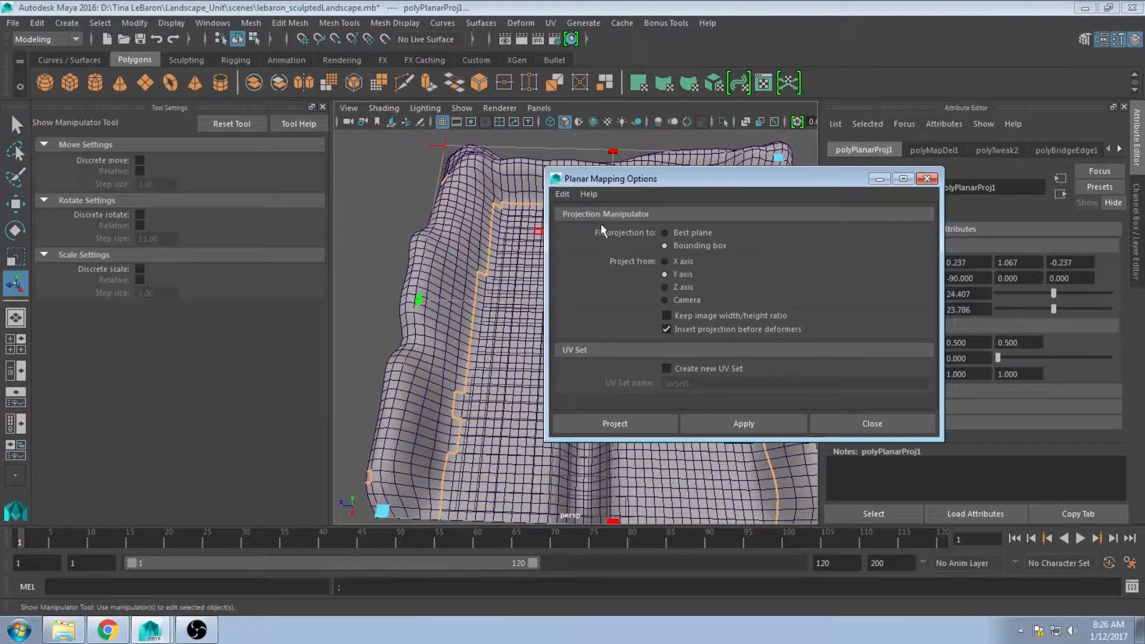
pyautogui.moveTo(803, 180); pyautogui.dragTo(472, 244)
pyautogui.click(540, 487)
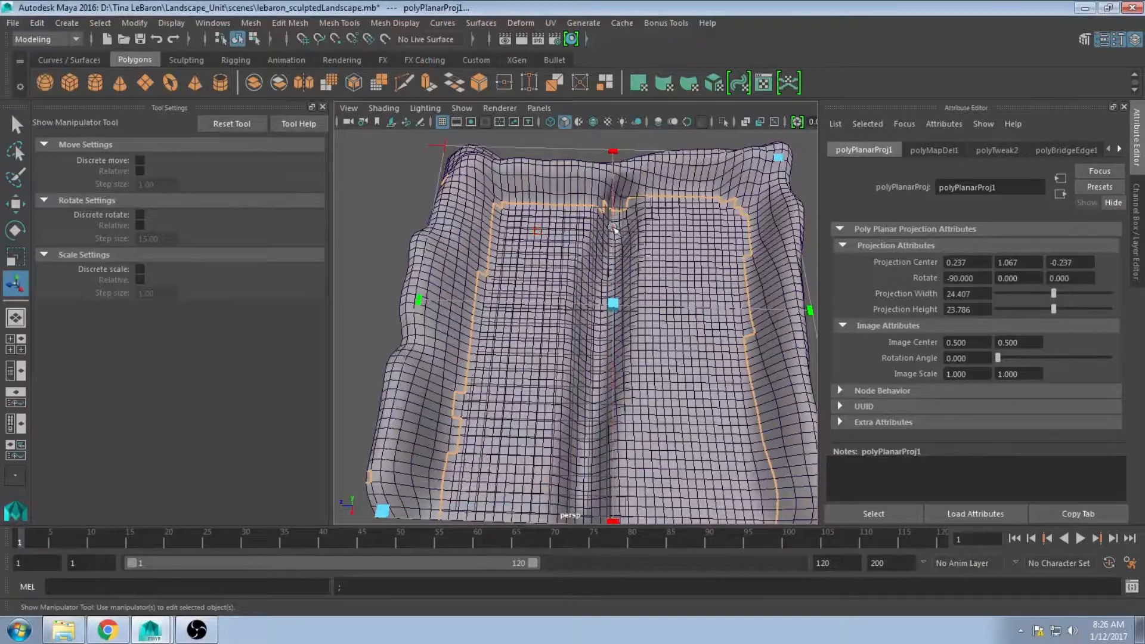
# - Select all UVs of the projected mountain shell in the UV Editor and unfold them
pyautogui.click(550, 24)
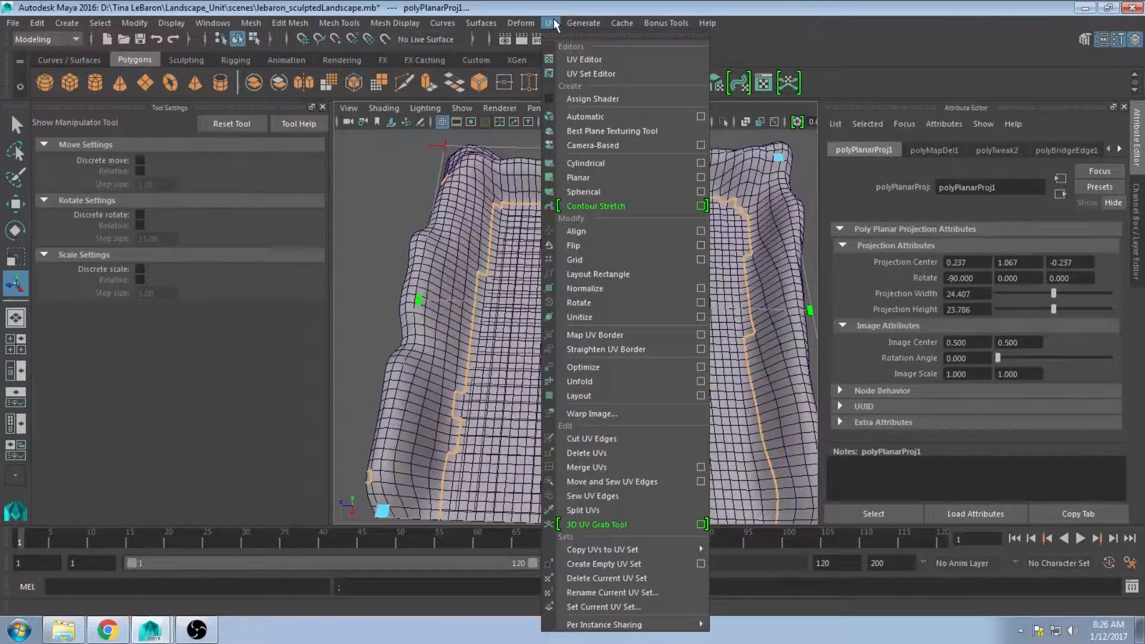
pyautogui.click(585, 59)
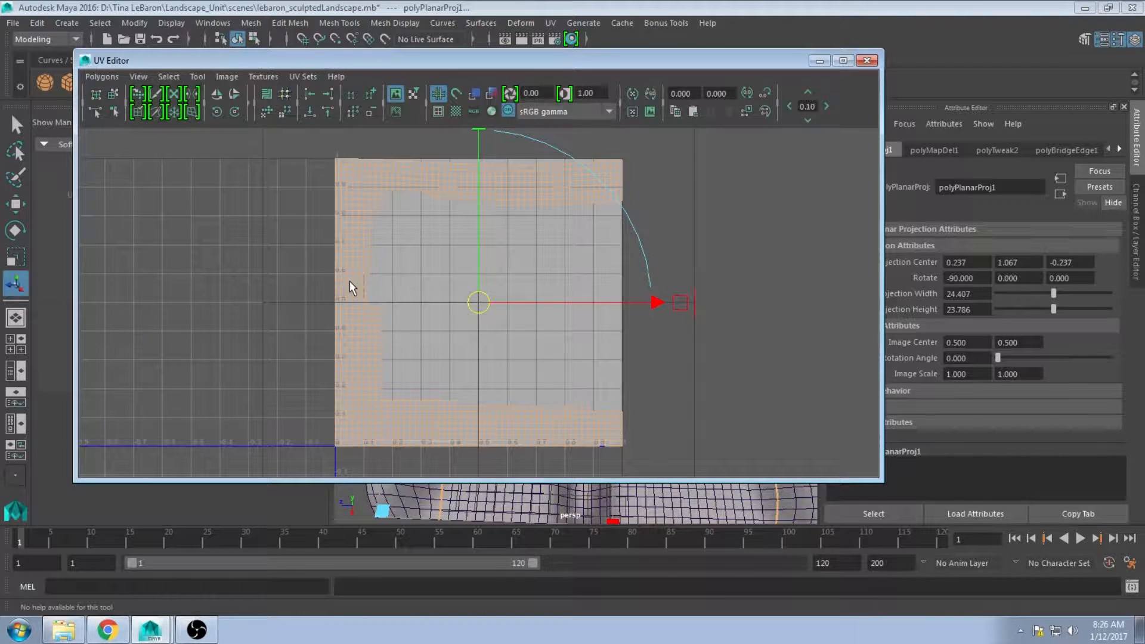
pyautogui.press('t')
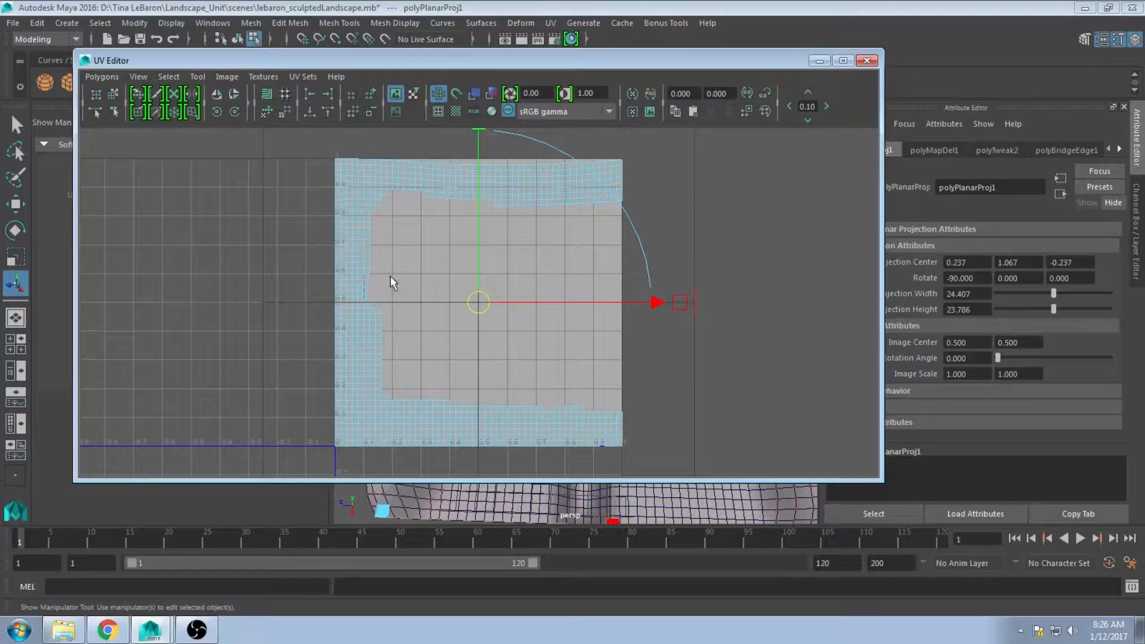
pyautogui.moveTo(311, 145); pyautogui.dragTo(695, 452)
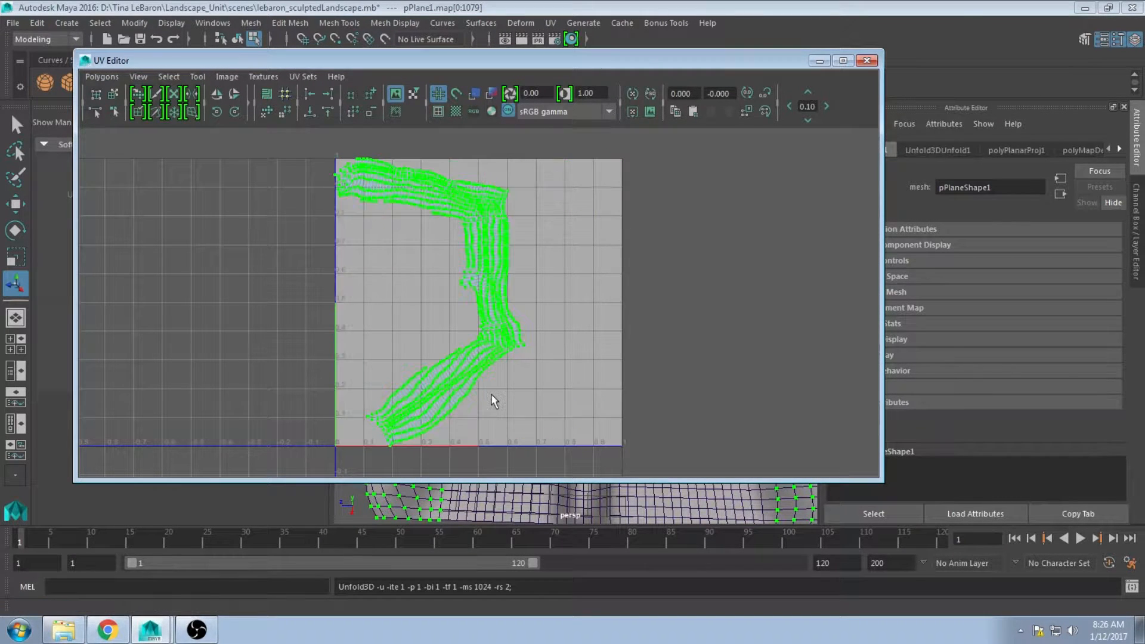
pyautogui.scroll(3, 456, 349)
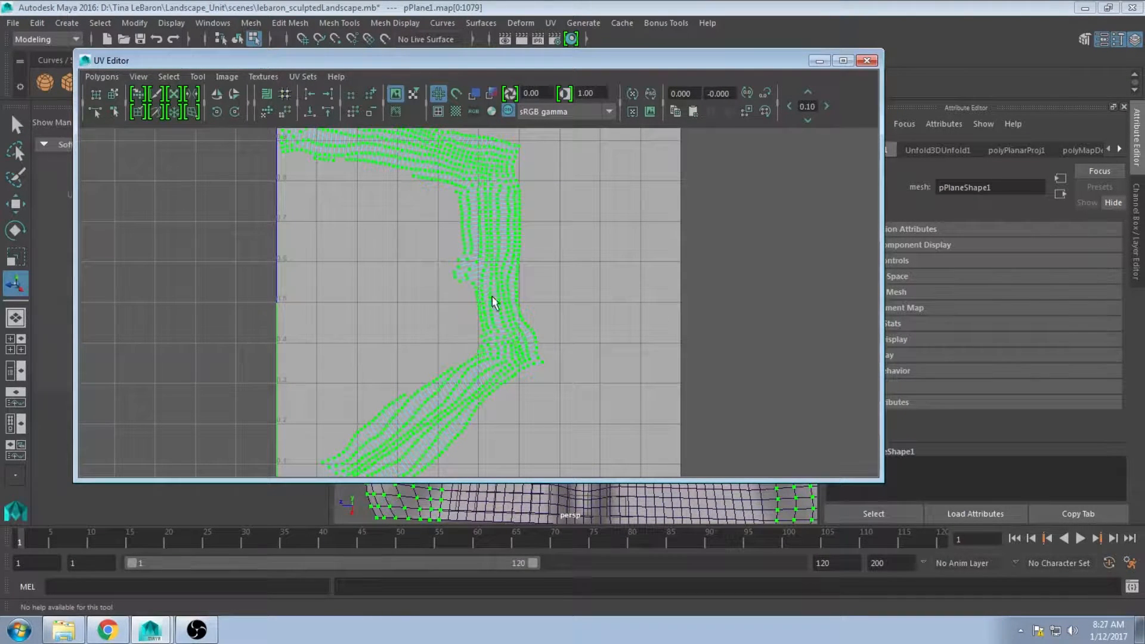
pyautogui.scroll(-2, 396, 259)
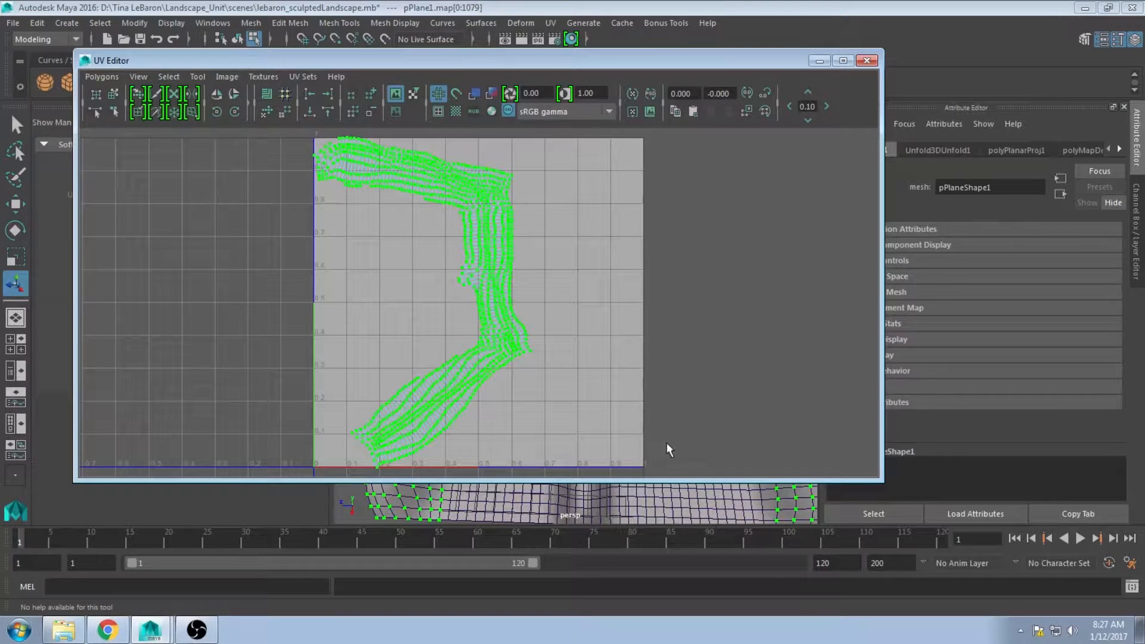
# - Review the unfolded mountain shell in the UV Editor with its UVs deselected
pyautogui.click(866, 61)
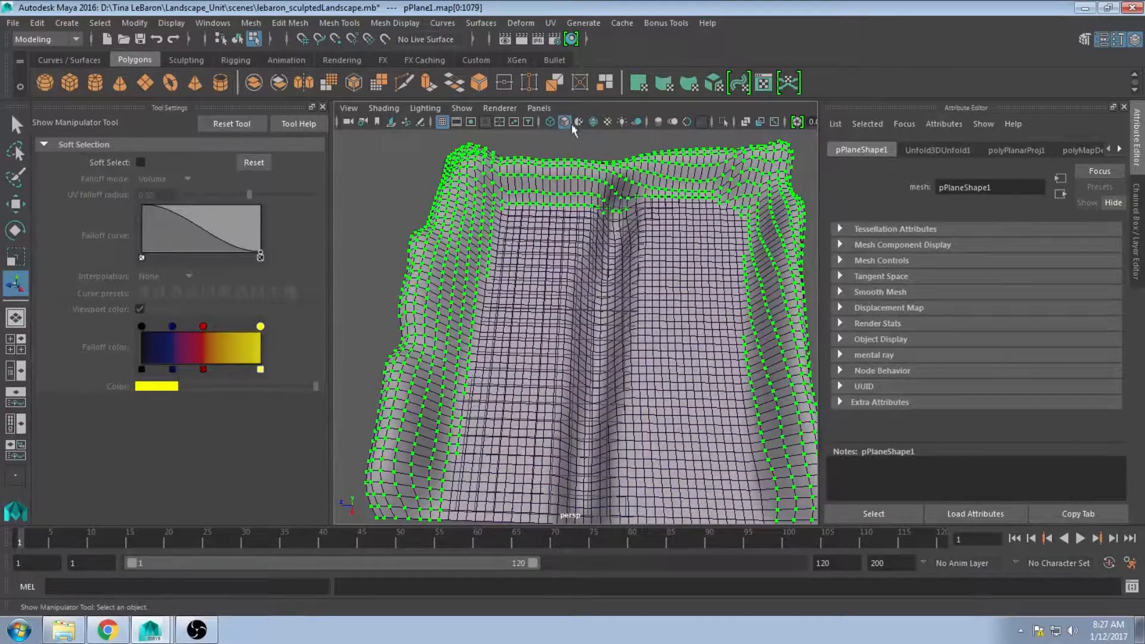
pyautogui.click(550, 23)
pyautogui.click(573, 55)
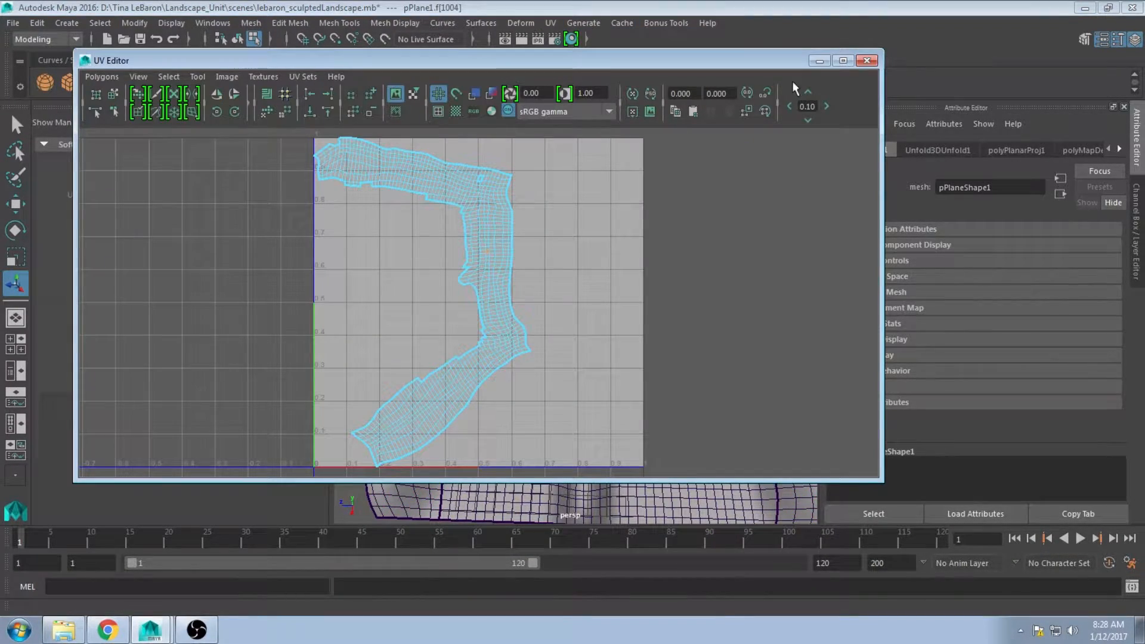
pyautogui.click(566, 304)
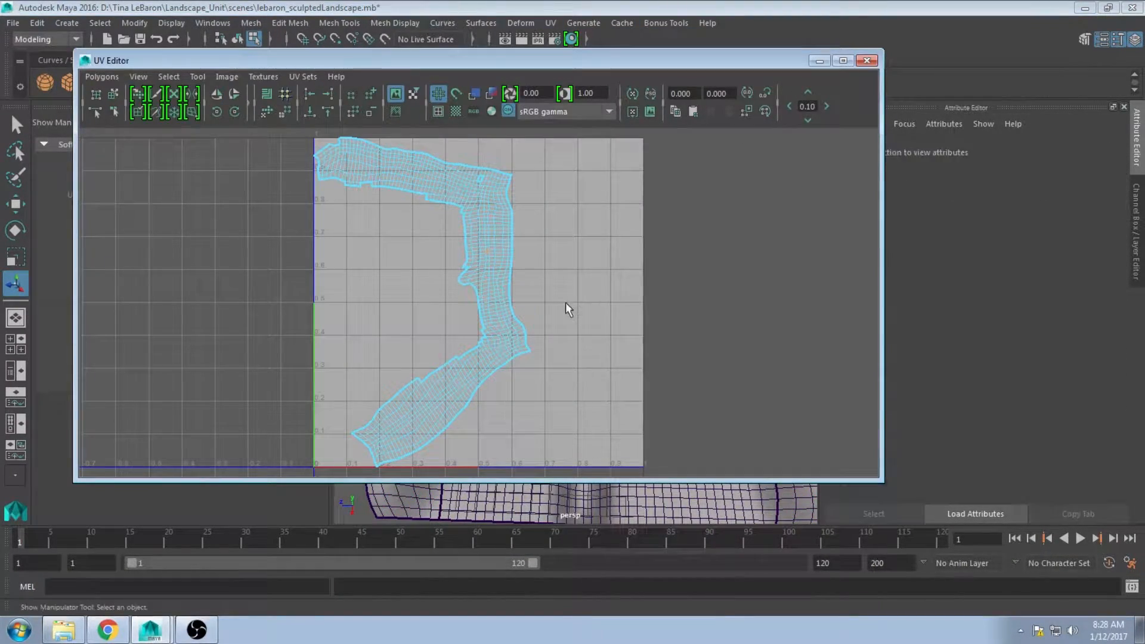
pyautogui.click(866, 61)
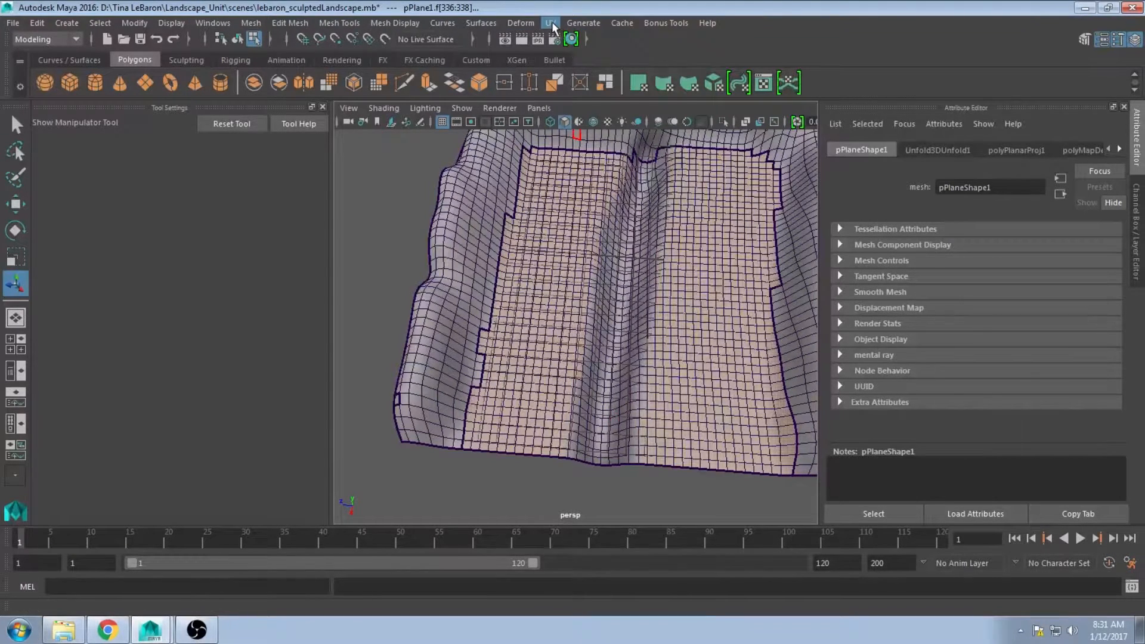
pyautogui.click(551, 22)
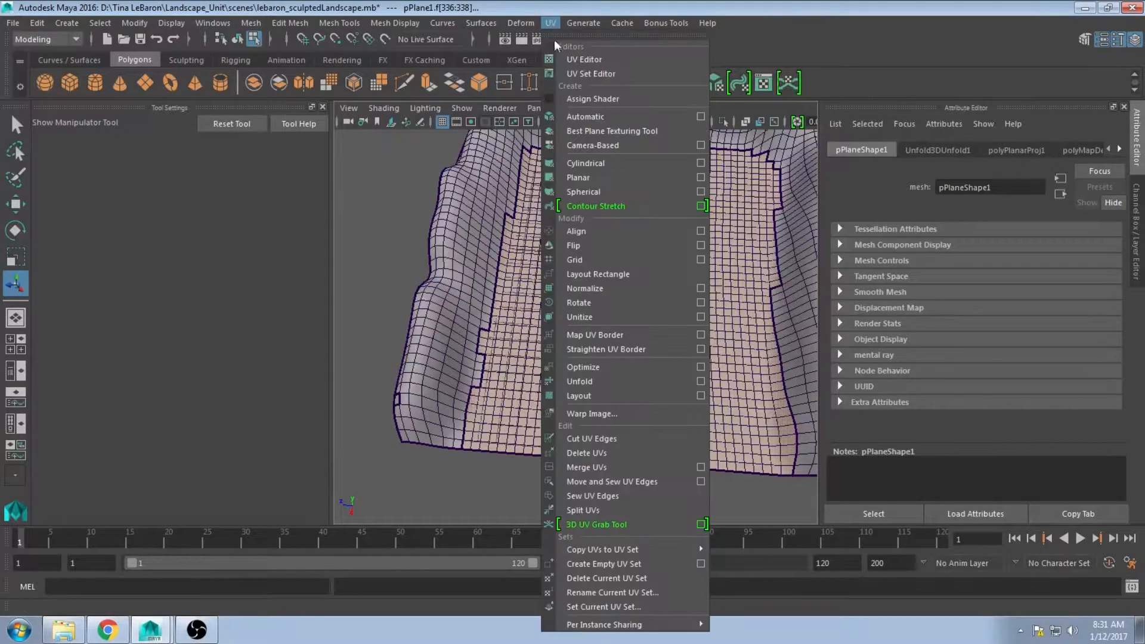
pyautogui.click(585, 177)
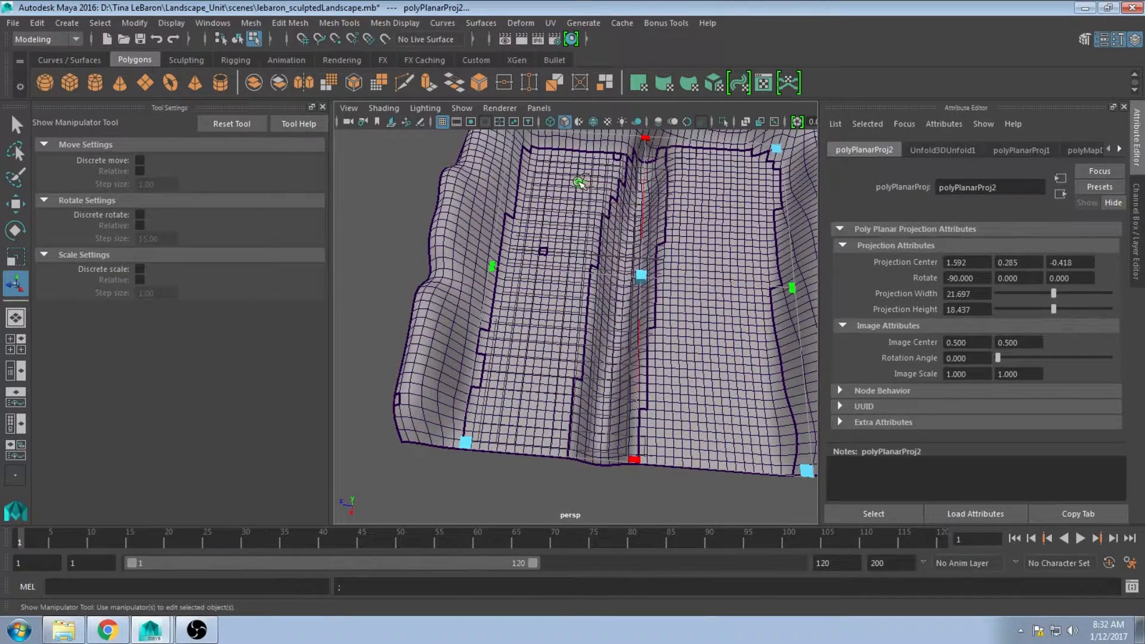
pyautogui.hotkey('ctrl', 'z')
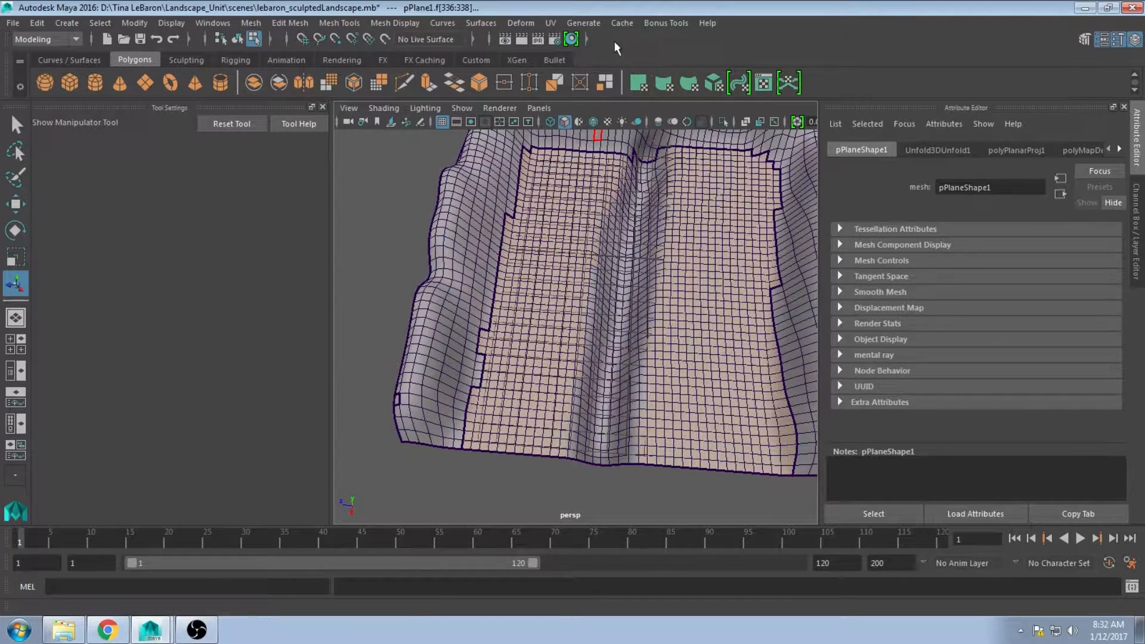
pyautogui.click(551, 22)
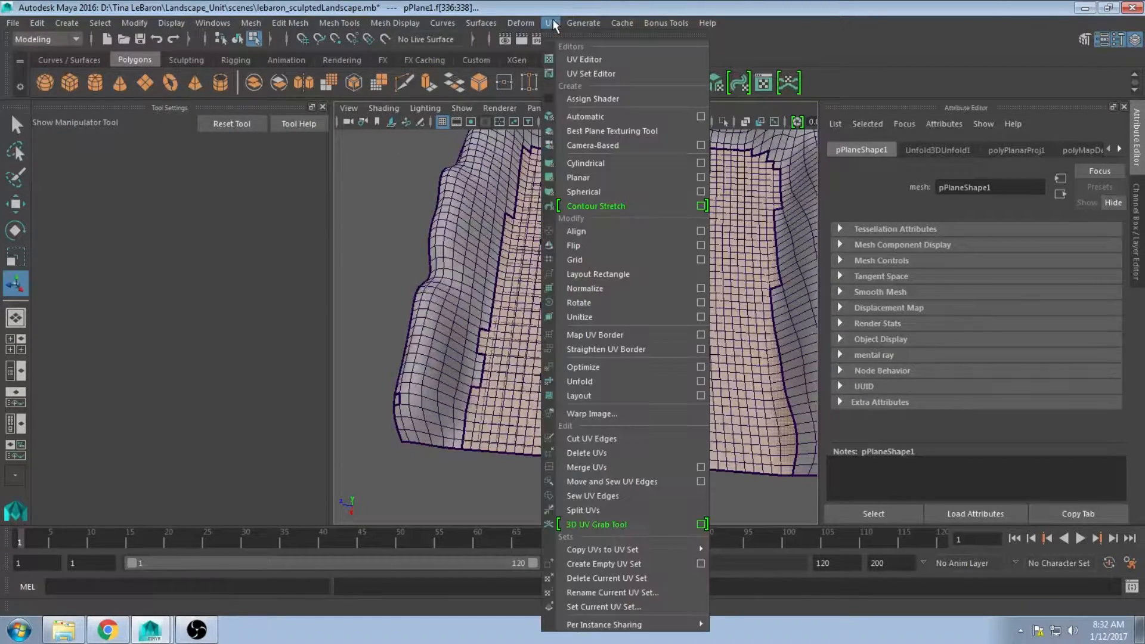
pyautogui.click(594, 177)
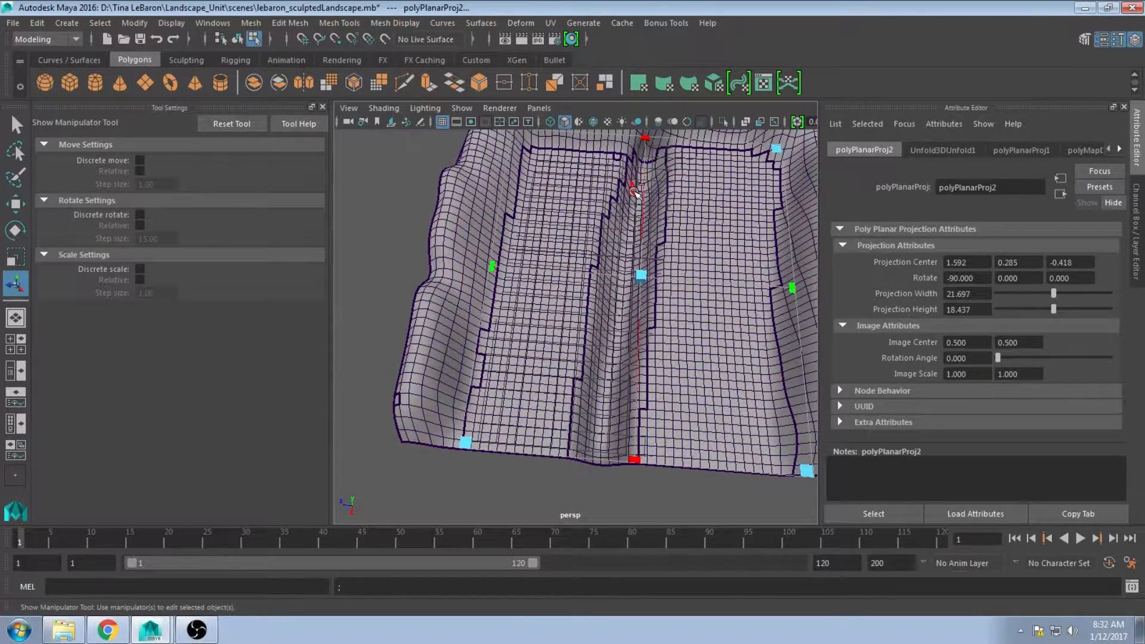
pyautogui.hotkey('ctrl', 'z')
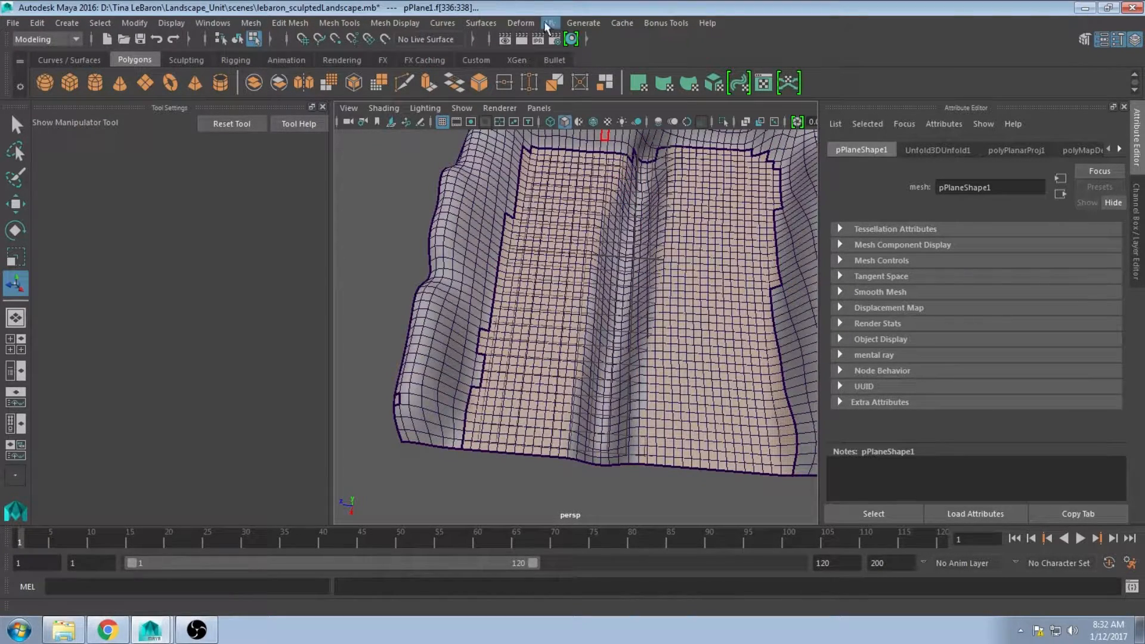
# - Planar-project the selected flat ground faces and shift their UVs sideways off the mountain shell, to an image center of about 1.36
pyautogui.click(547, 23)
pyautogui.click(584, 182)
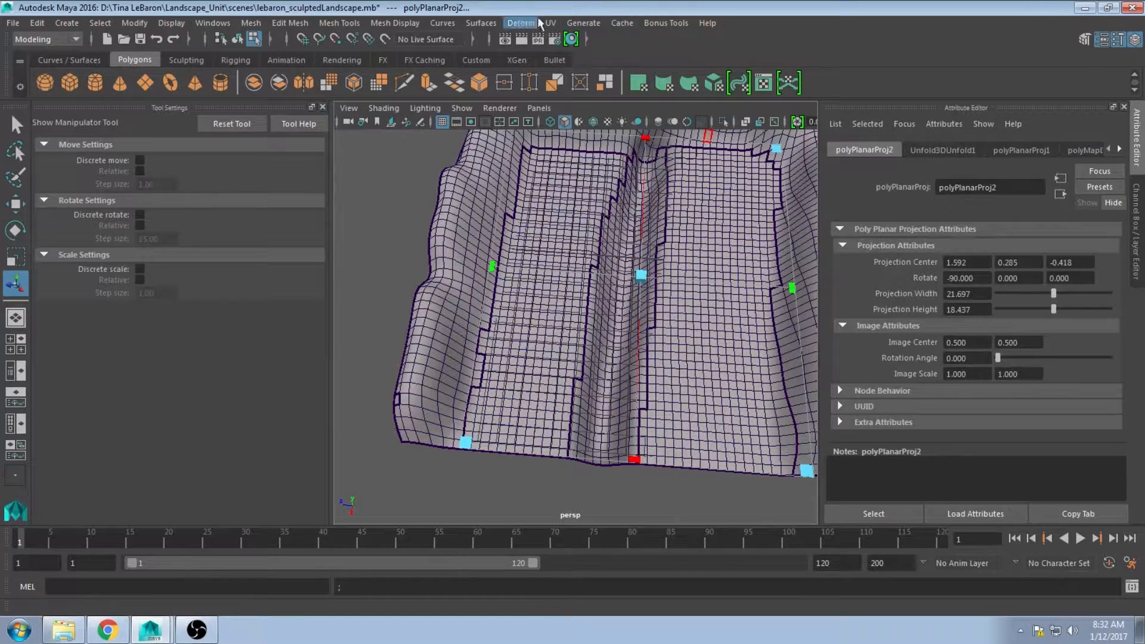
pyautogui.click(551, 23)
pyautogui.click(585, 59)
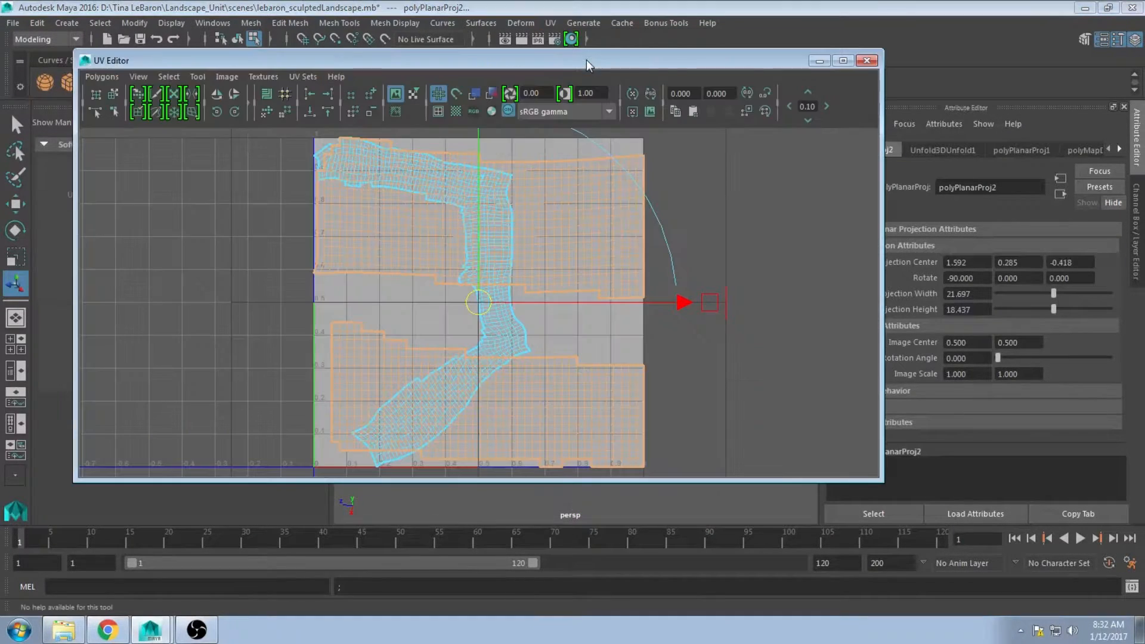
pyautogui.moveTo(616, 307); pyautogui.dragTo(477, 299)
pyautogui.moveTo(832, 320); pyautogui.dragTo(603, 286, button='middle')
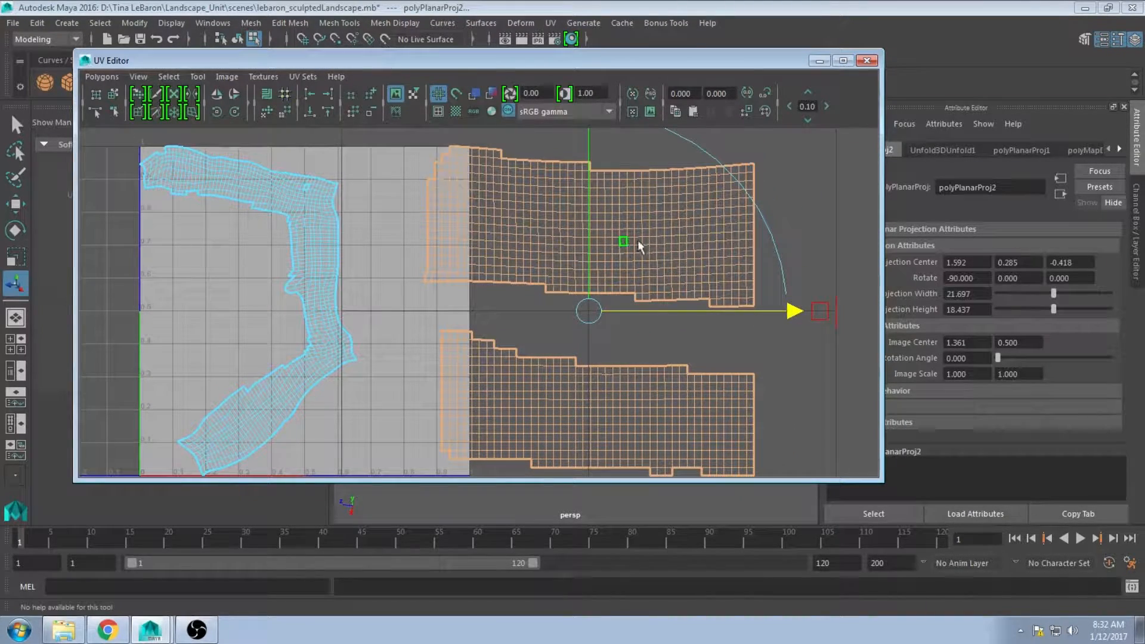
# - Select all UVs of the two ground shells and unfold them
pyautogui.moveTo(403, 139); pyautogui.dragTo(799, 513)
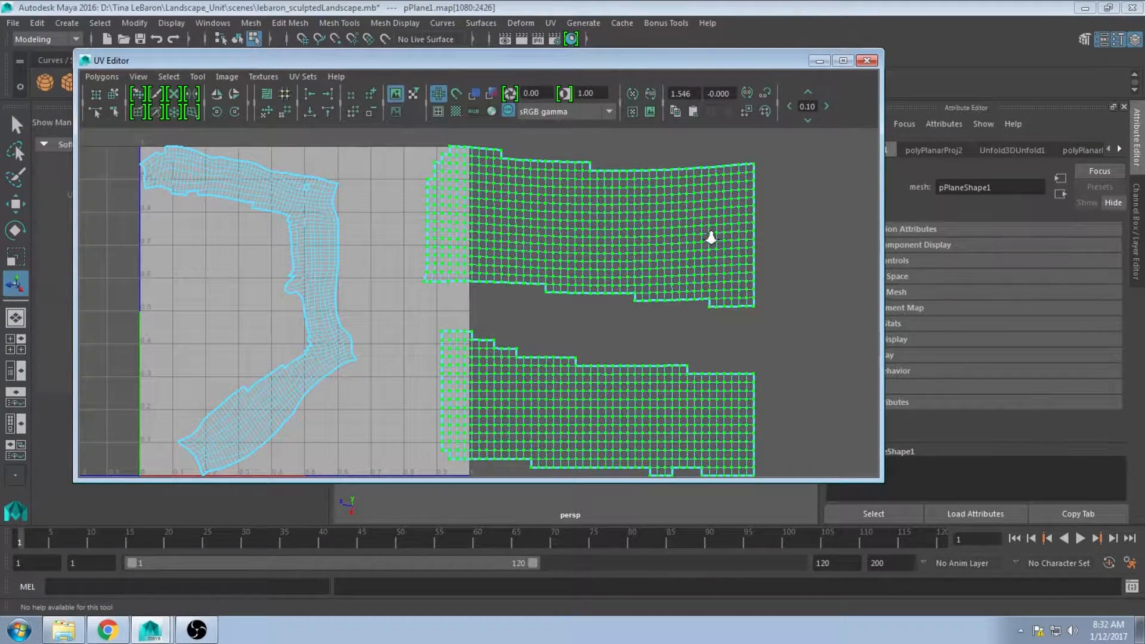
pyautogui.press('t')
pyautogui.keyDown('shift'); pyautogui.moveTo(710, 237); pyautogui.dragTo(709, 197, button='right'); pyautogui.keyUp('shift')
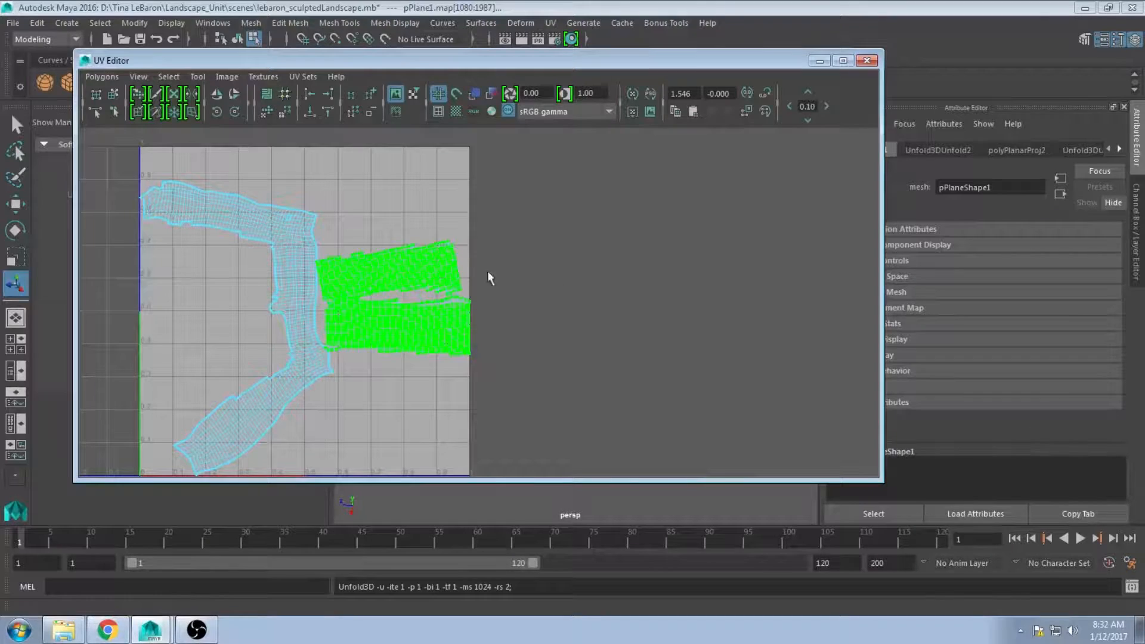
pyautogui.scroll(5, 449, 248)
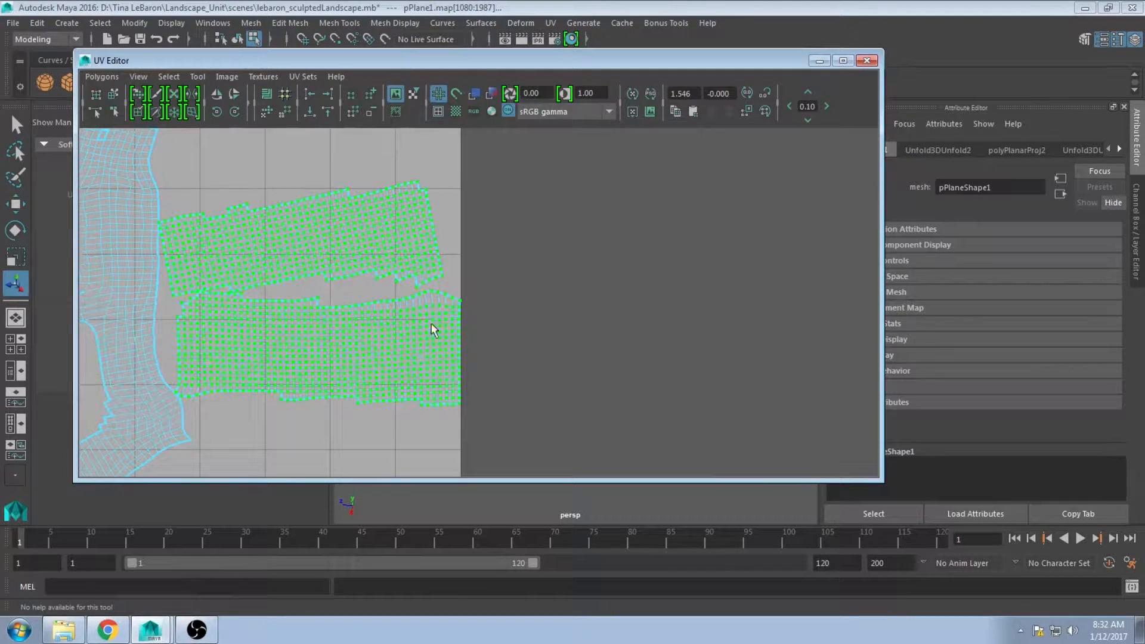
# - Deselect the unfolded ground shells' UVs and close the UV Editor
pyautogui.scroll(-2, 504, 306)
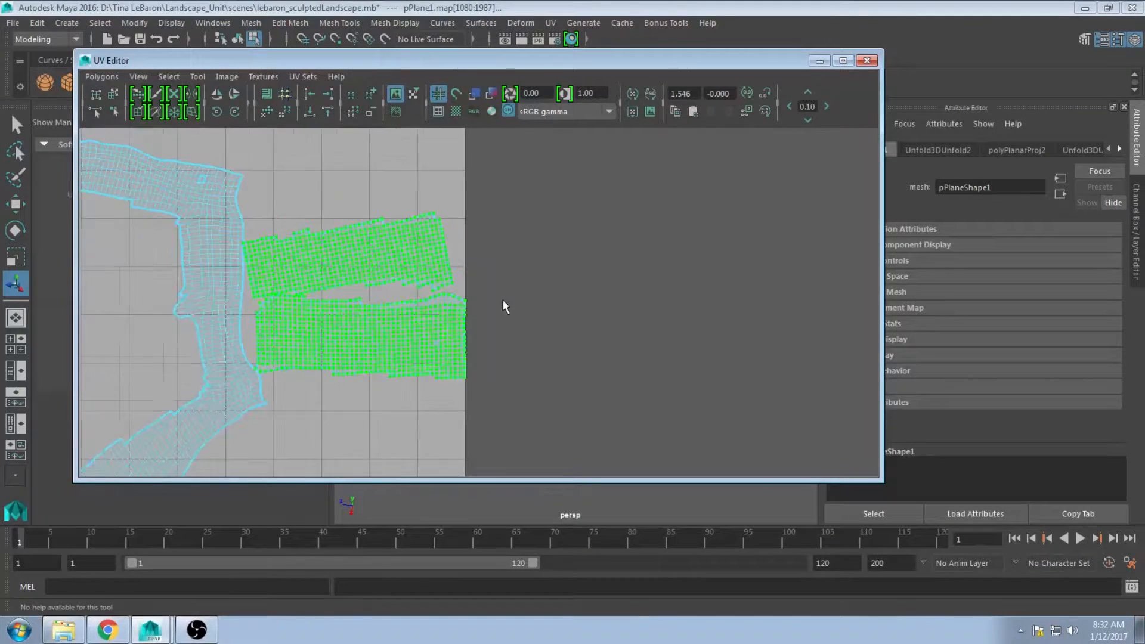
pyautogui.scroll(-2, 448, 343)
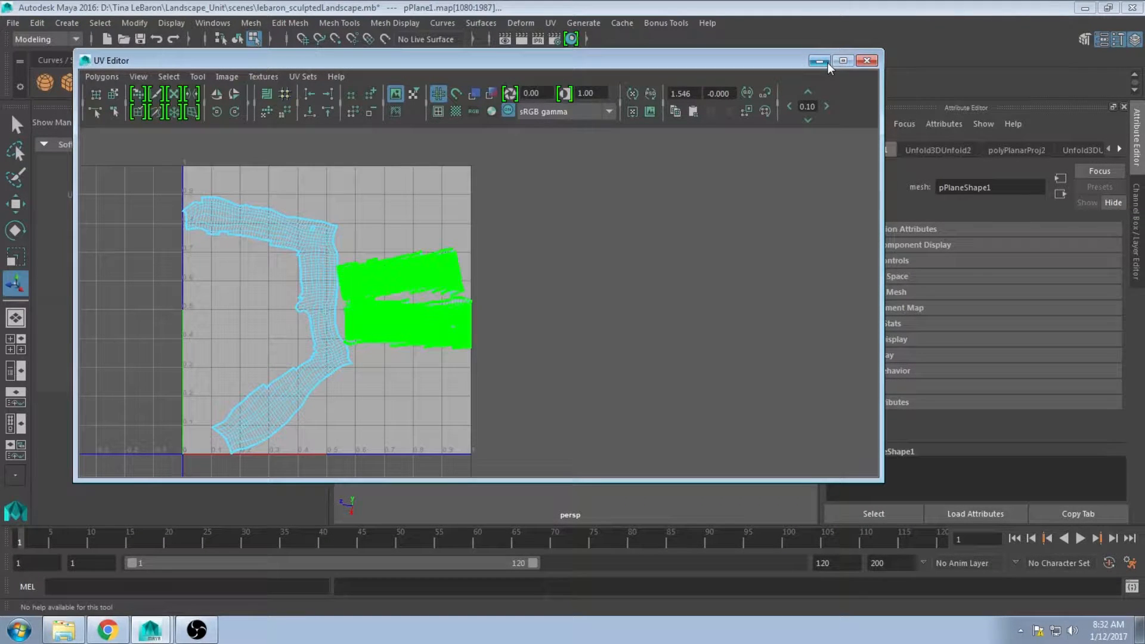
pyautogui.scroll(3, 421, 324)
pyautogui.click(288, 356)
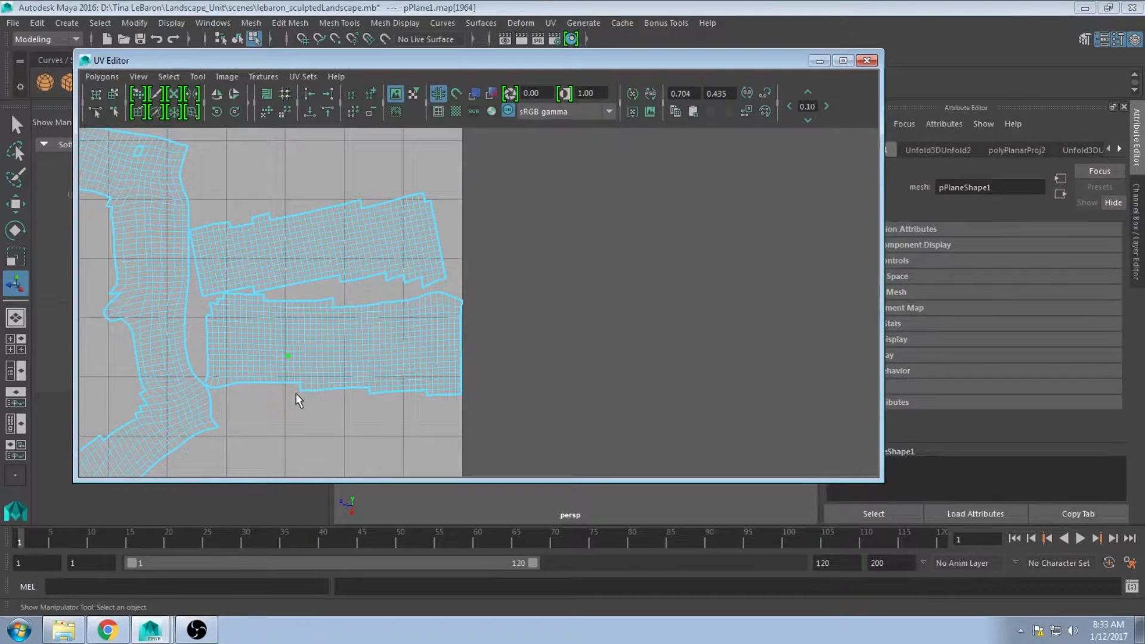
pyautogui.click(297, 394)
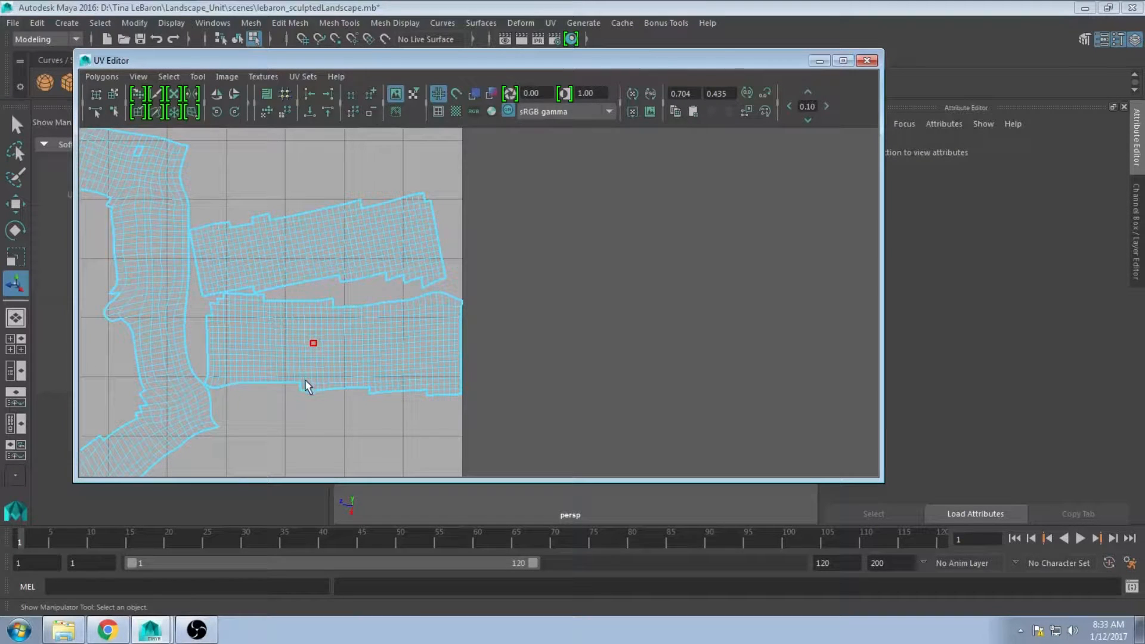
pyautogui.click(866, 60)
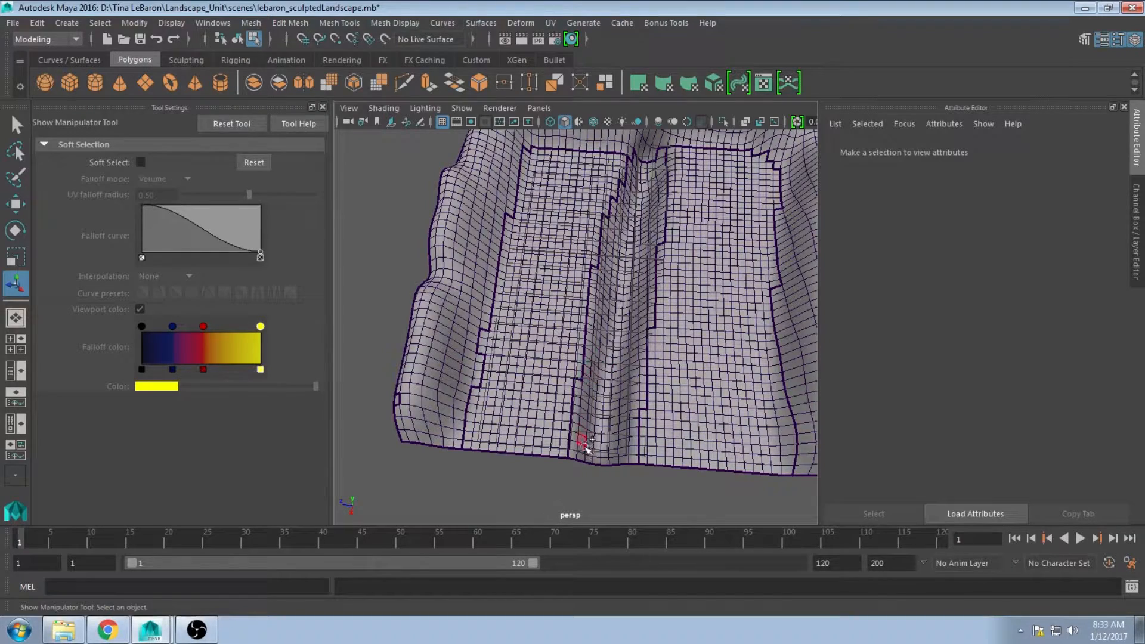
# - Select the strip of faces between the two flat ground areas and apply a planar UV projection to it
pyautogui.moveTo(574, 456)
pyautogui.mouseDown()
pyautogui.moveTo(578, 390)
pyautogui.moveTo(589, 454)
pyautogui.moveTo(620, 455)
pyautogui.moveTo(631, 423)
pyautogui.moveTo(639, 456)
pyautogui.moveTo(644, 333)
pyautogui.mouseUp()
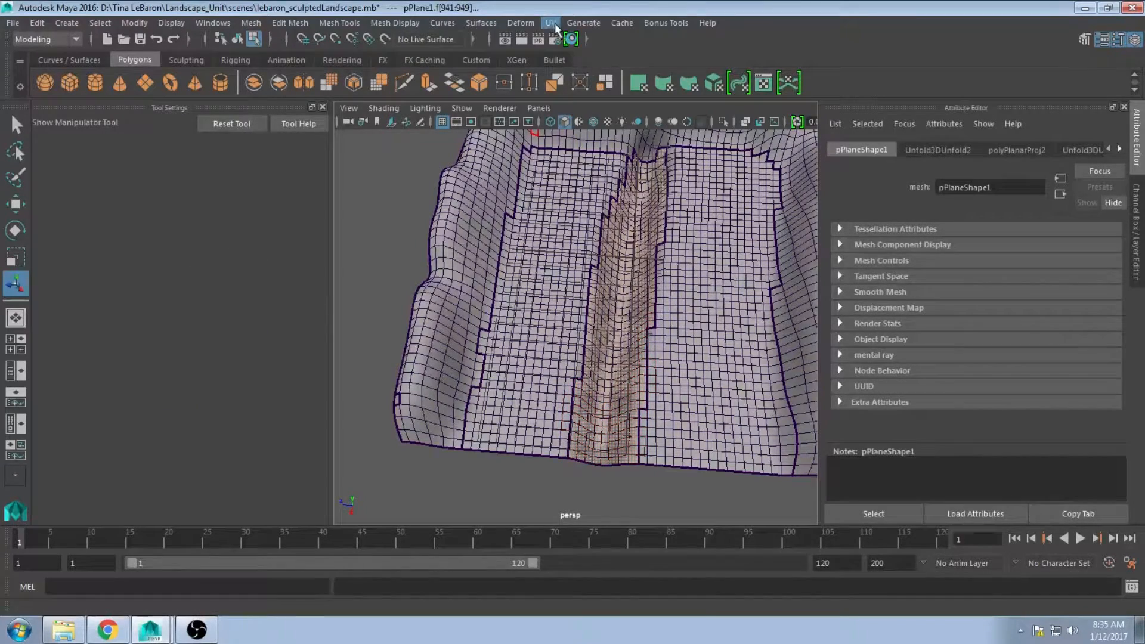
pyautogui.click(551, 23)
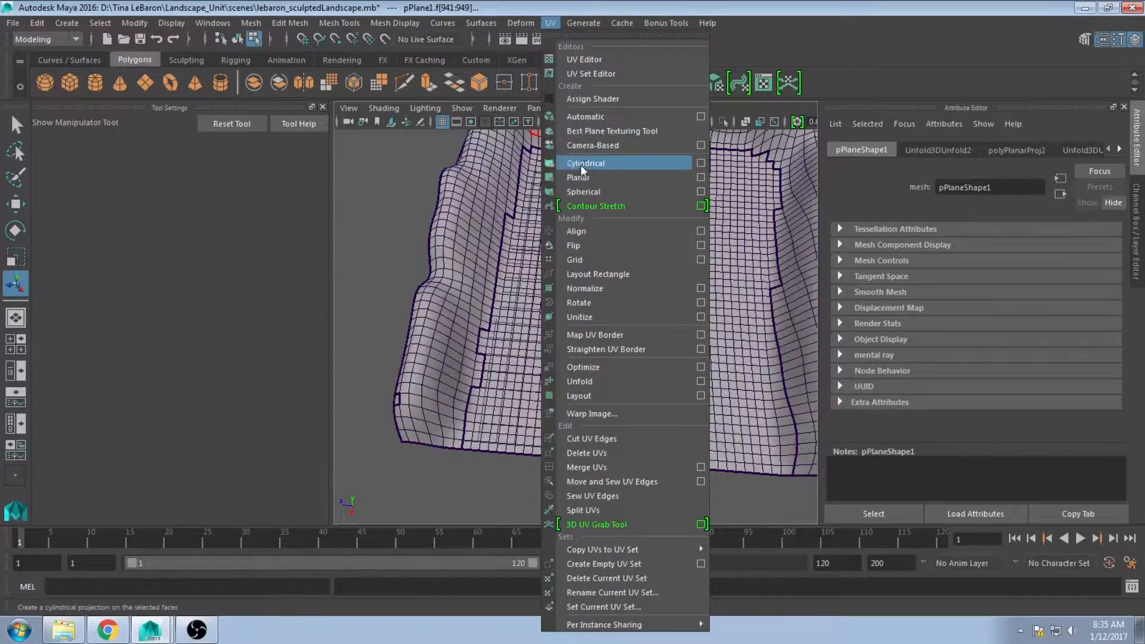
pyautogui.click(581, 182)
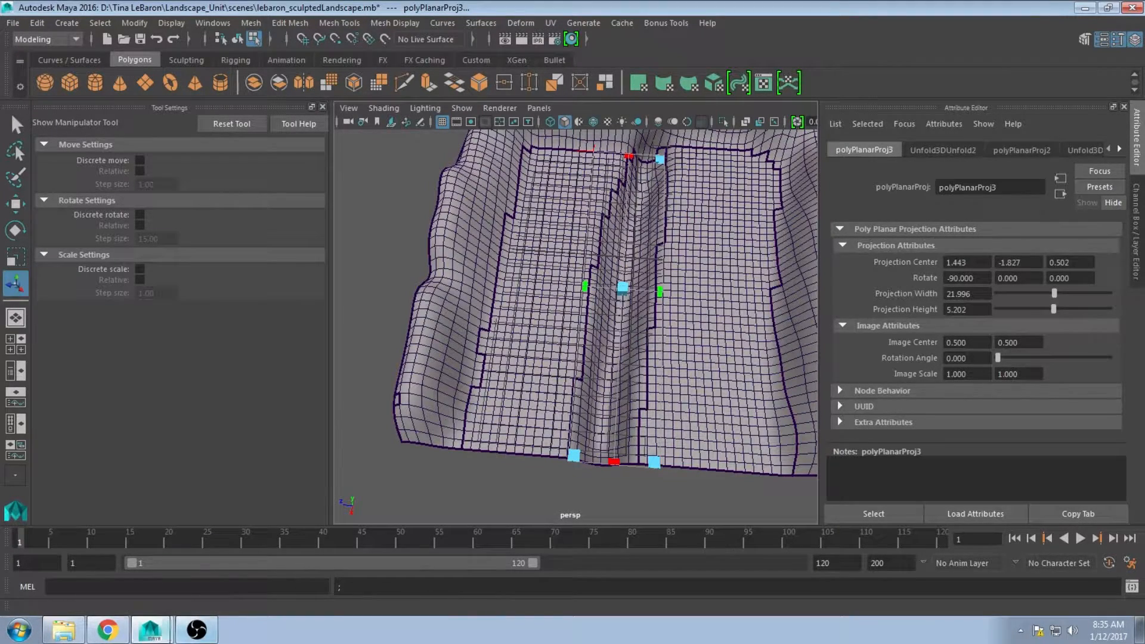
# - In the UV Editor, shift the middle strip's UVs sideways to an image center of about 1.59 and unfold them
pyautogui.click(549, 22)
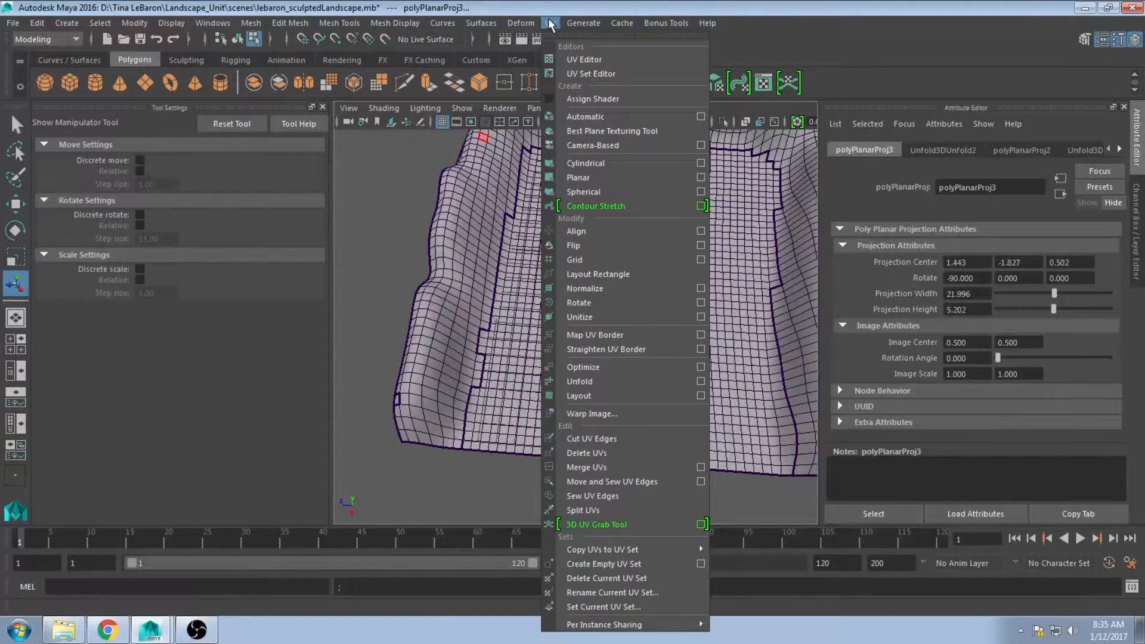
pyautogui.click(581, 60)
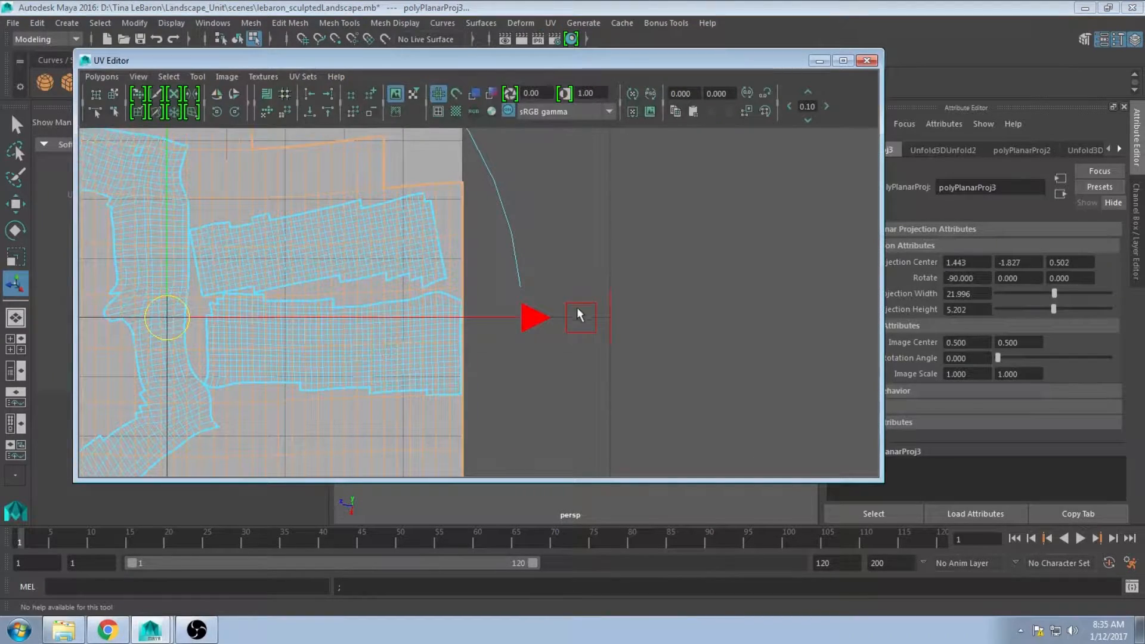
pyautogui.moveTo(531, 320); pyautogui.dragTo(787, 308)
pyautogui.scroll(-3, 736, 306)
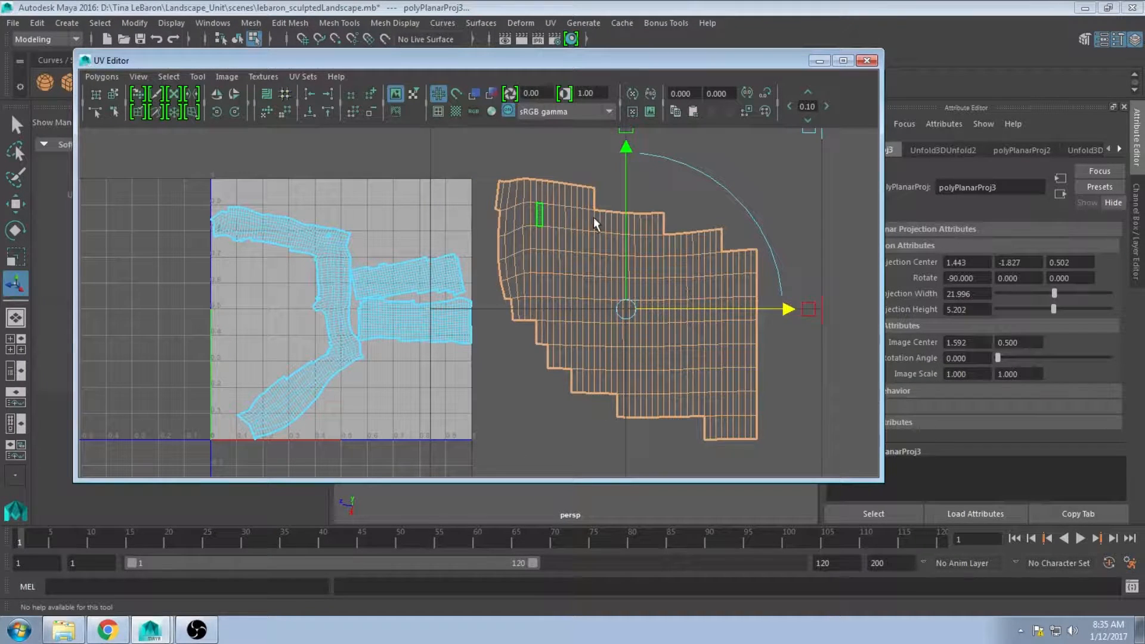
pyautogui.moveTo(488, 164); pyautogui.dragTo(828, 466)
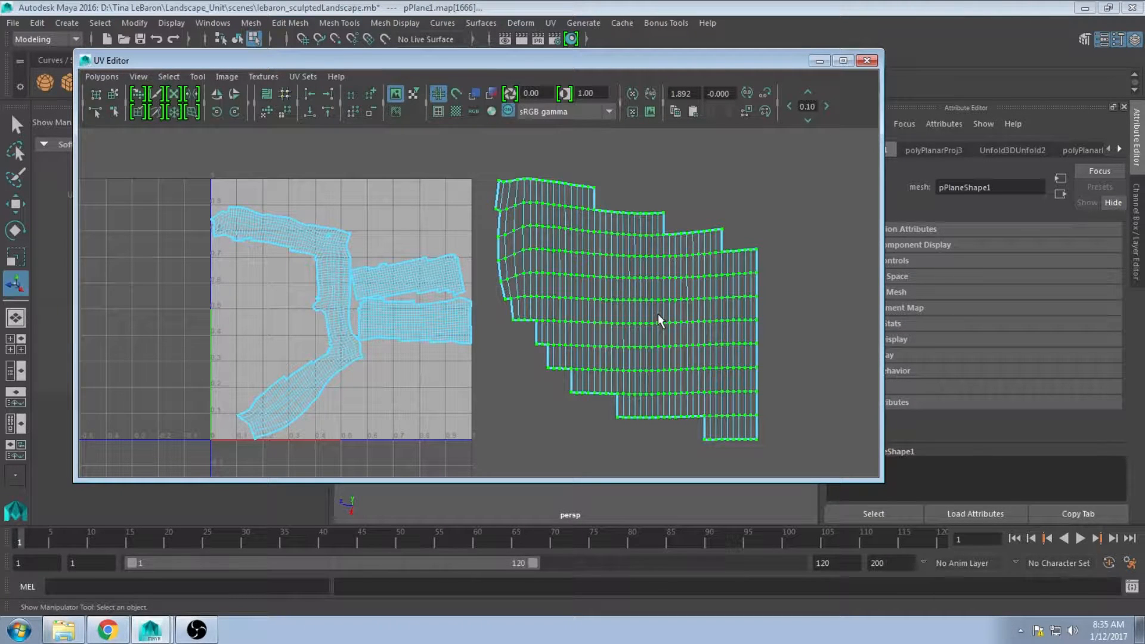
pyautogui.keyDown('shift'); pyautogui.moveTo(658, 282); pyautogui.dragTo(658, 270, button='right'); pyautogui.keyUp('shift')
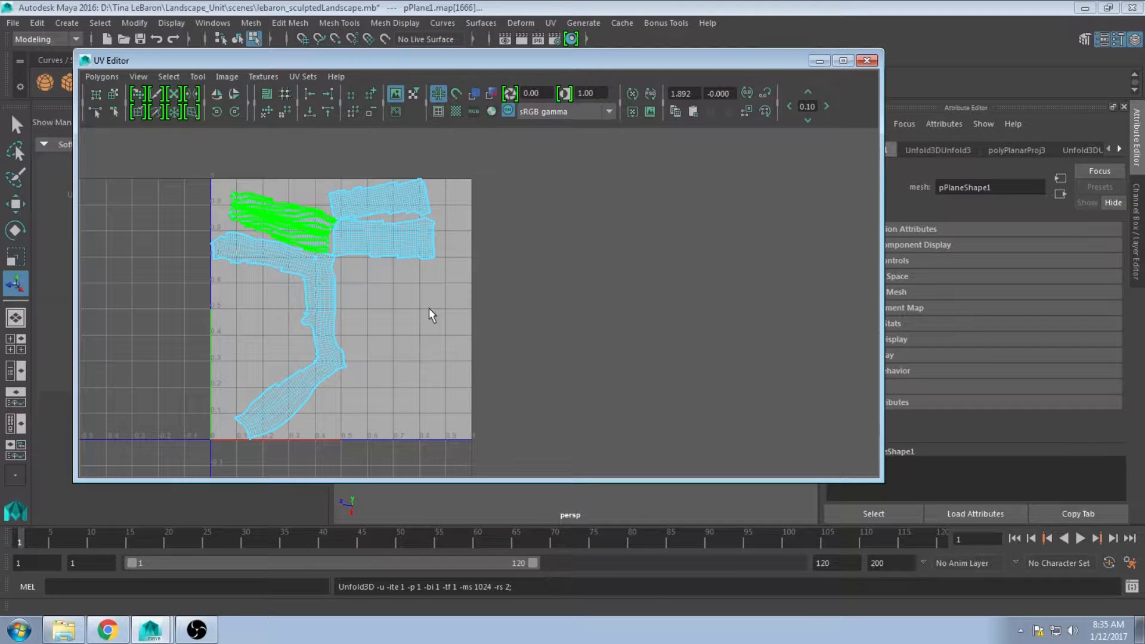
# - Select the lower ground shell and move it into the empty lower-right area of the UV space, clear of the mountain shell
pyautogui.click(394, 235)
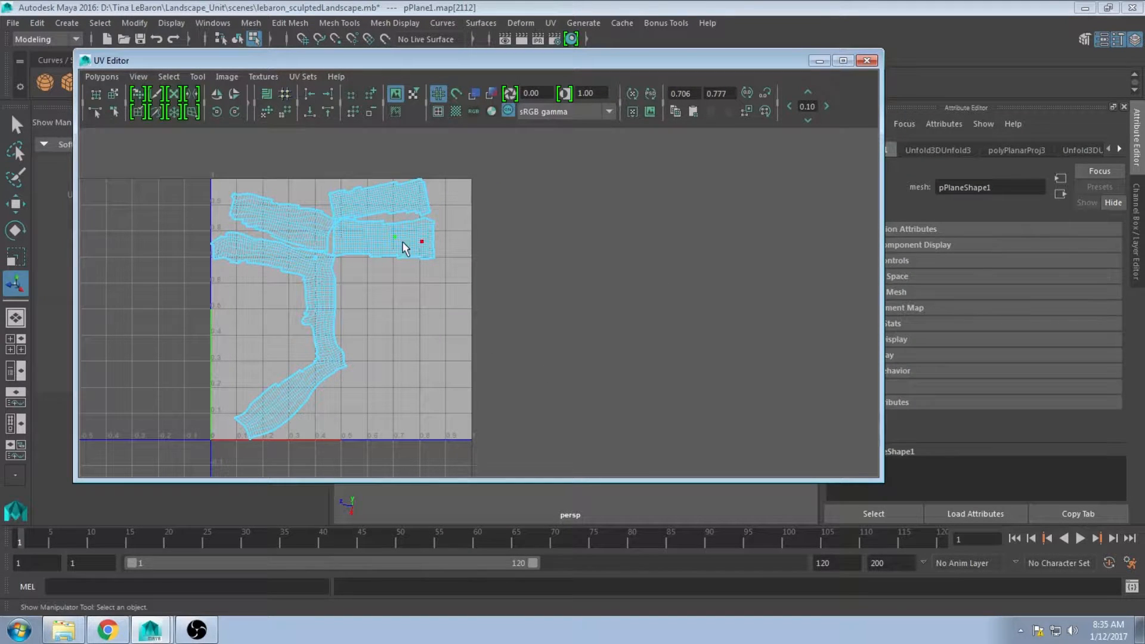
pyautogui.moveTo(422, 241); pyautogui.dragTo(373, 216, button='right')
pyautogui.click(388, 245)
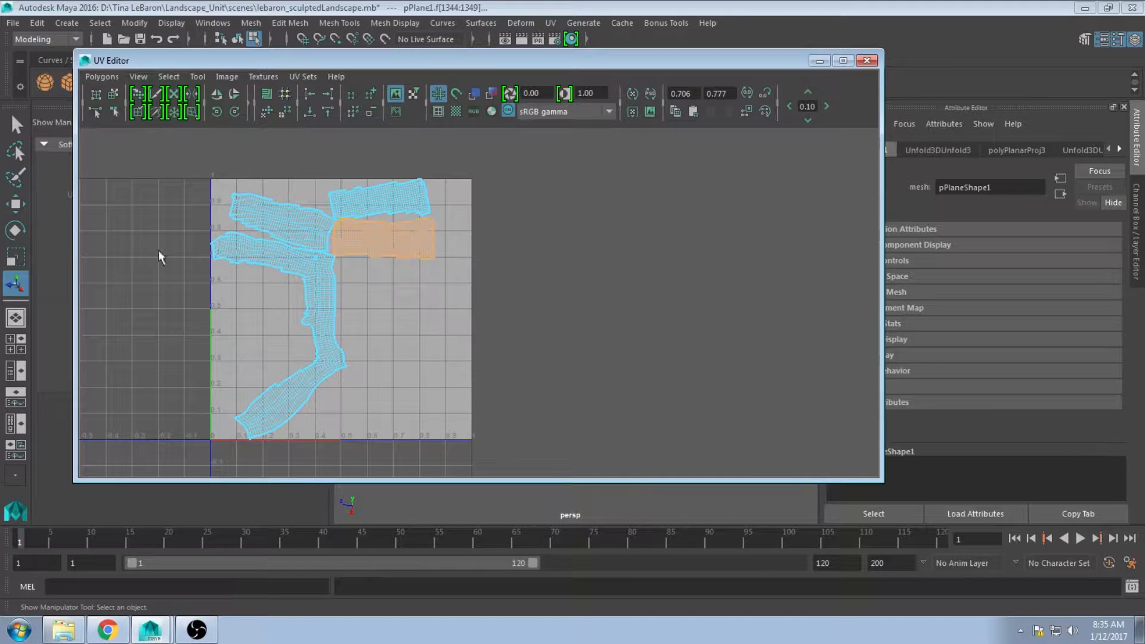
pyautogui.click(21, 203)
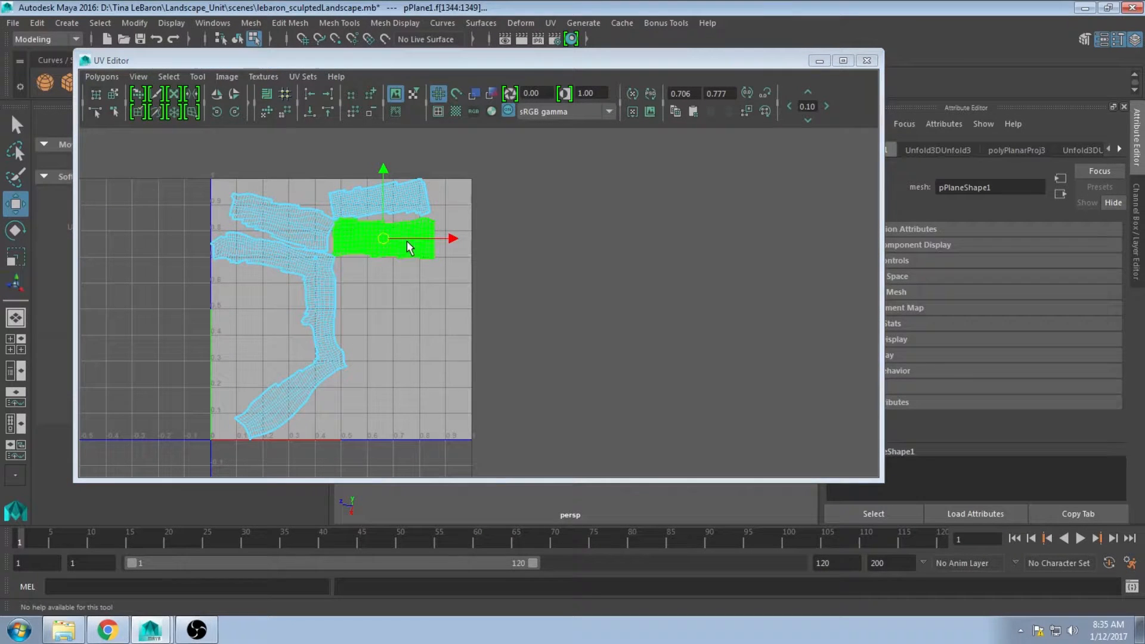
pyautogui.moveTo(411, 236); pyautogui.dragTo(436, 237)
pyautogui.moveTo(407, 195); pyautogui.dragTo(409, 328)
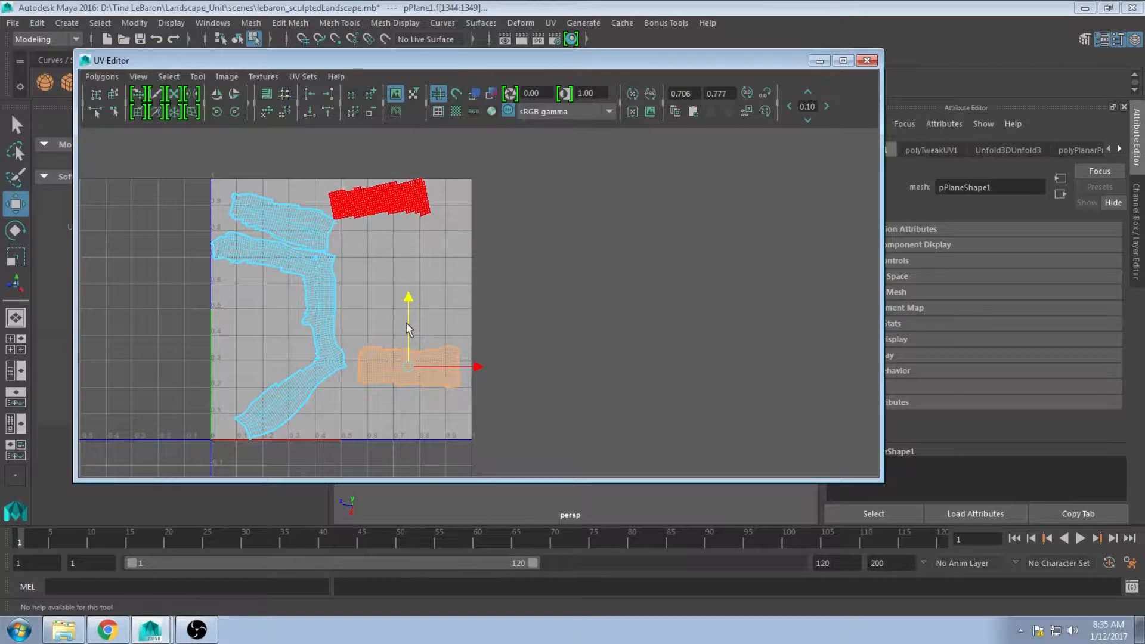
# - Move the other ground shell to just above the repositioned one, leaving a gap between them
pyautogui.click(375, 194)
pyautogui.moveTo(437, 199); pyautogui.dragTo(467, 202)
pyautogui.moveTo(409, 152); pyautogui.dragTo(418, 255)
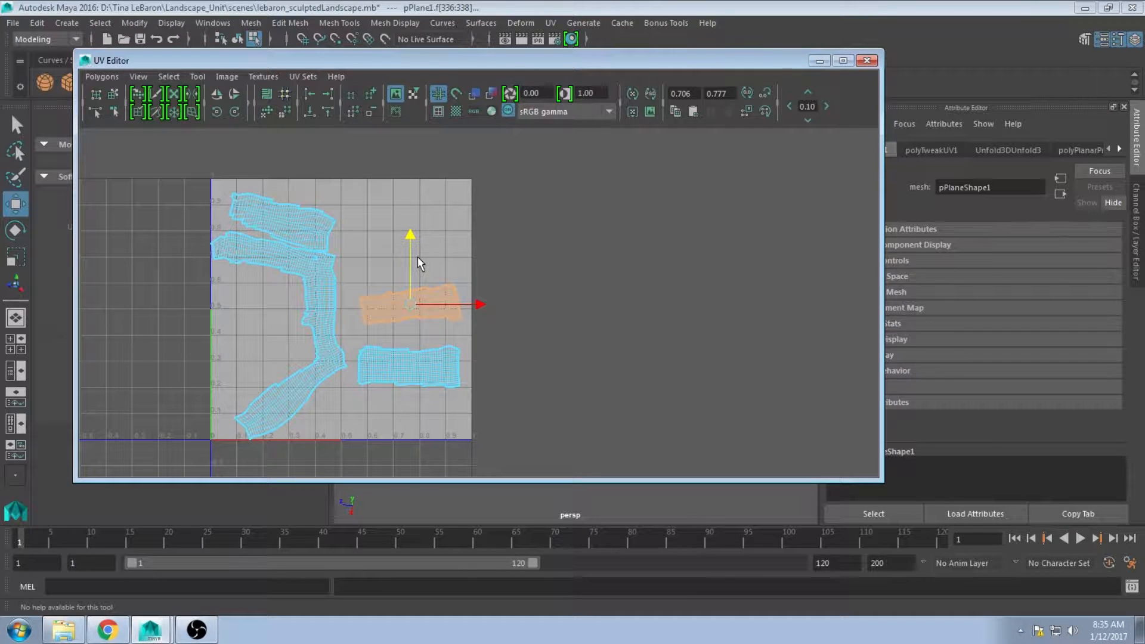
pyautogui.moveTo(418, 258); pyautogui.dragTo(422, 265)
# - Move the middle strip's shell sideways into the upper-right area of the UV space and deselect it
pyautogui.click(301, 220)
pyautogui.moveTo(342, 226); pyautogui.dragTo(464, 236)
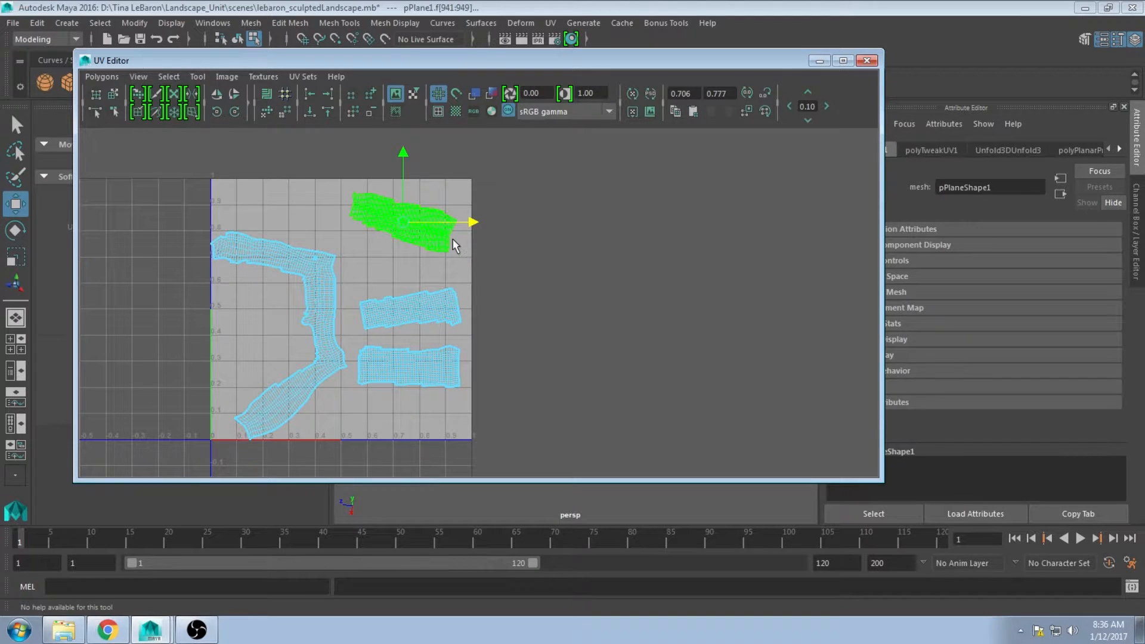
pyautogui.click(458, 244)
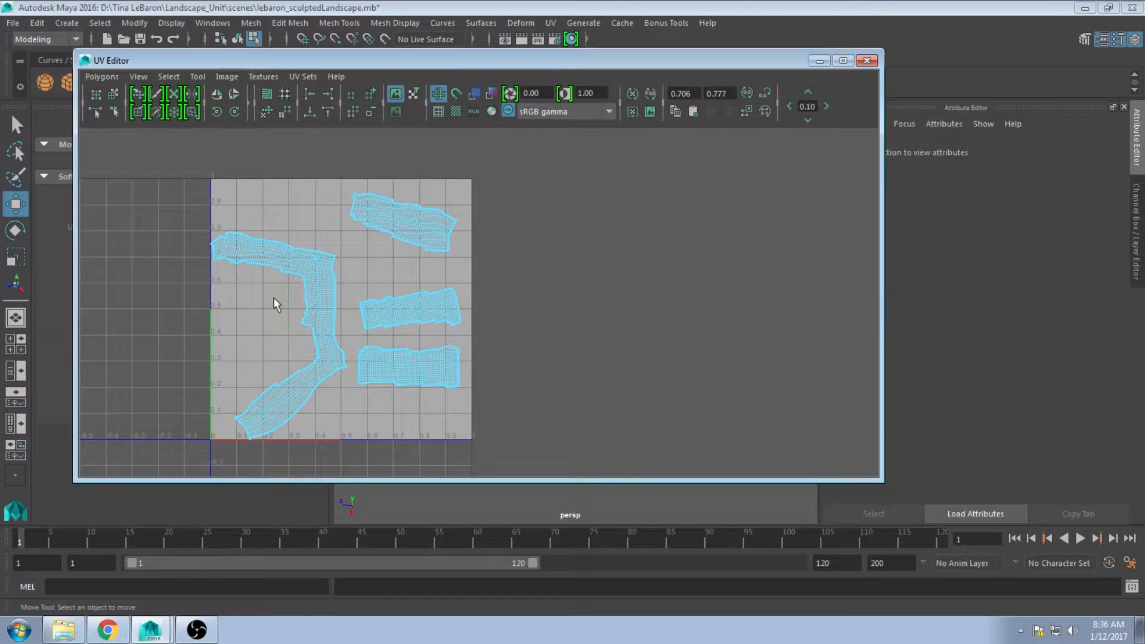
# - Set up a UV snapshot at 1024 by 1024 pixels in JPEG format and try to export it over the existing file
pyautogui.click(107, 76)
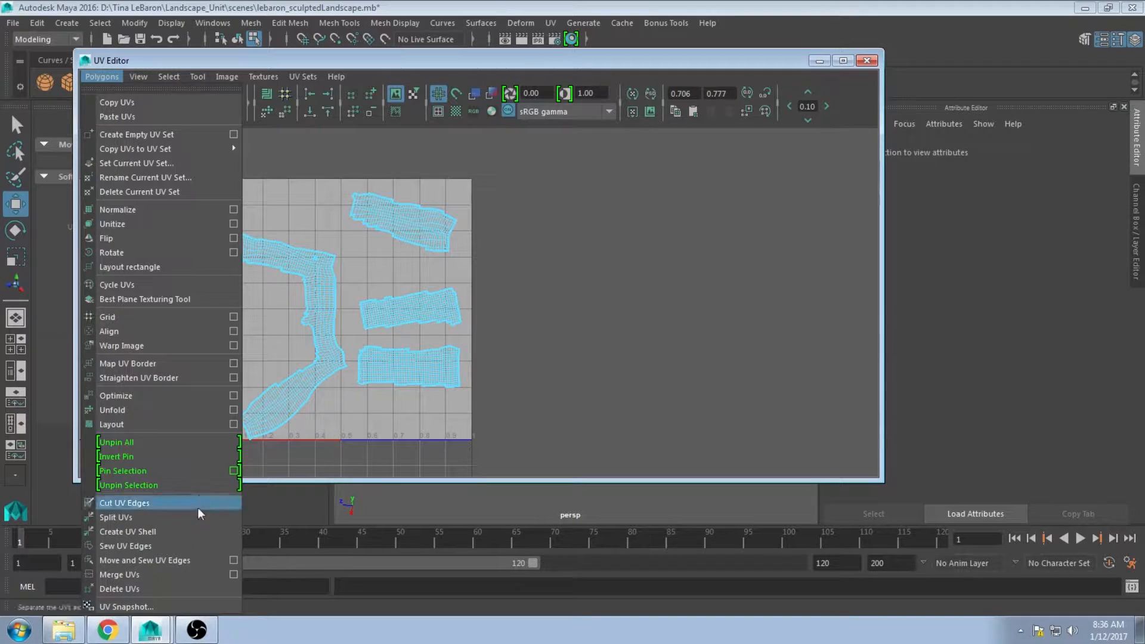
pyautogui.click(163, 606)
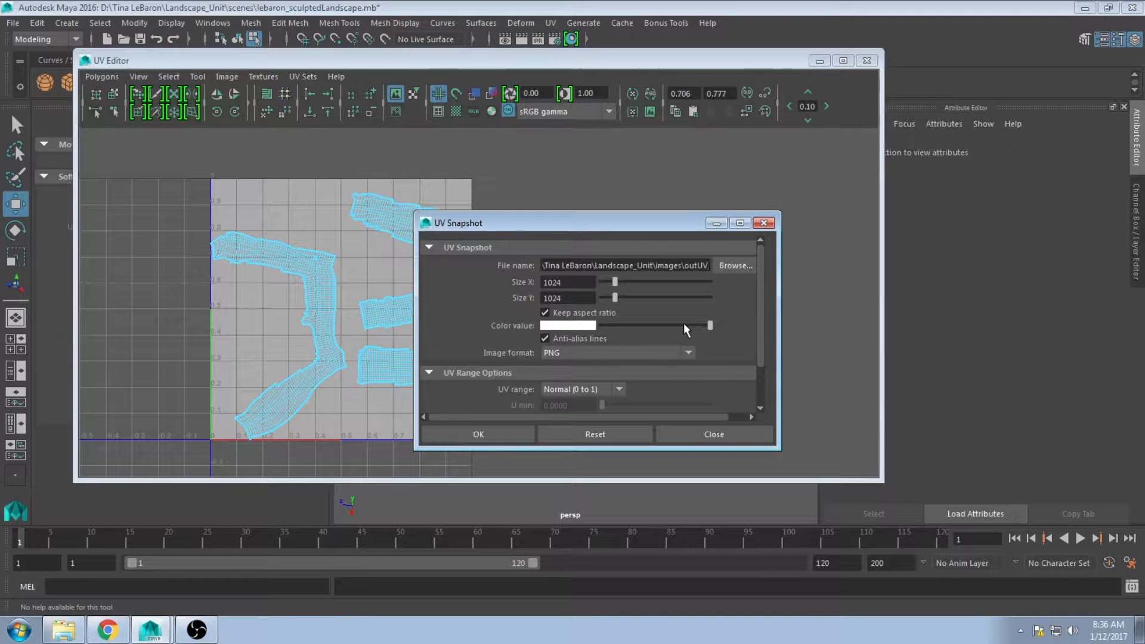
pyautogui.scroll(-3, 607, 292)
pyautogui.scroll(3, 607, 293)
pyautogui.doubleClick(552, 282)
pyautogui.write('1024')
pyautogui.click(650, 355)
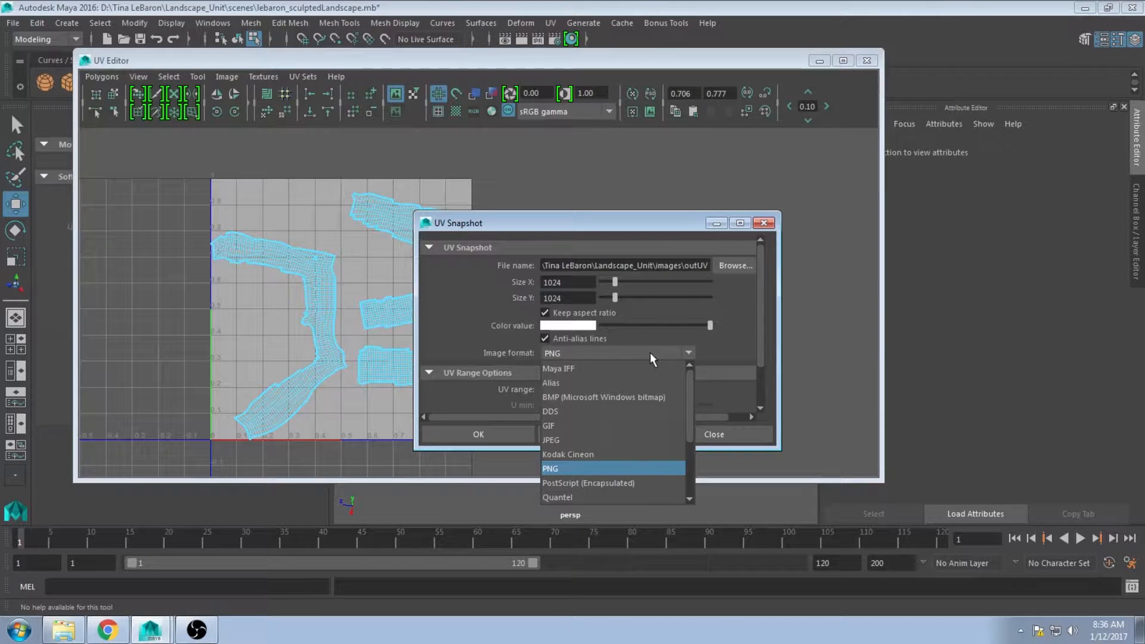
pyautogui.click(607, 434)
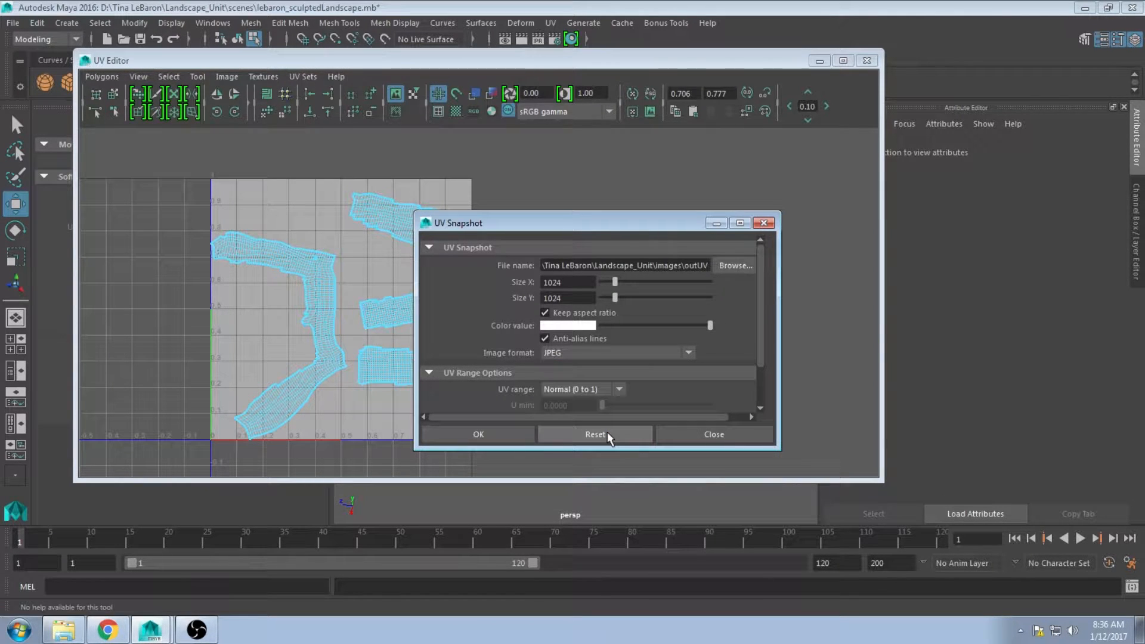
pyautogui.click(504, 437)
pyautogui.click(566, 349)
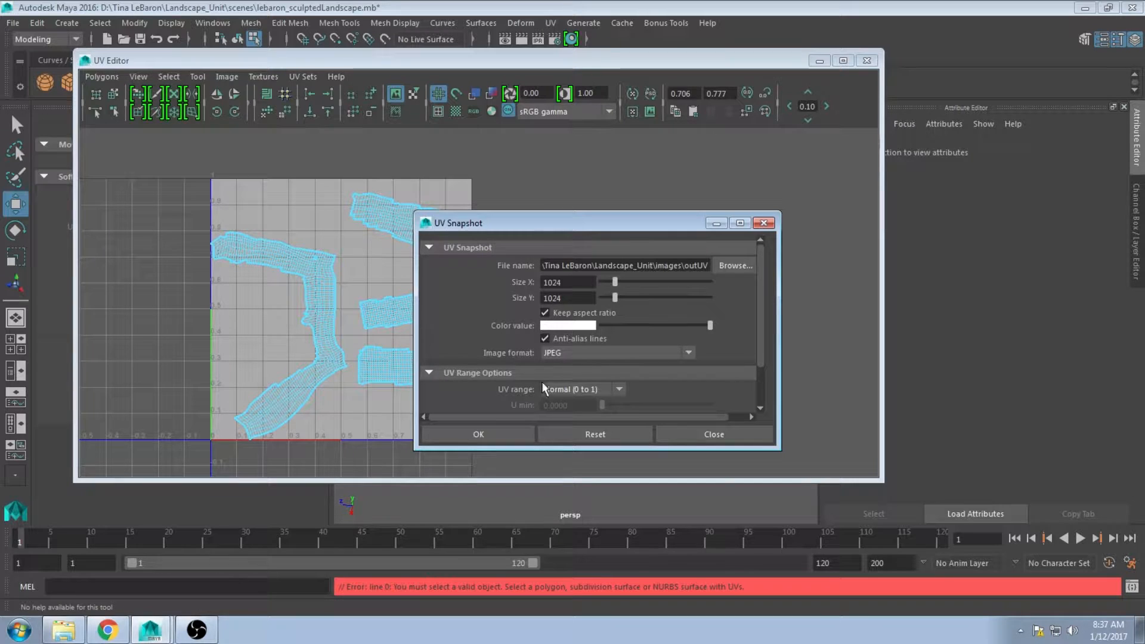
# - Select the UVs of all shells and export the JPEG UV snapshot as outUV, overwriting the existing file
pyautogui.moveTo(173, 169); pyautogui.dragTo(515, 481)
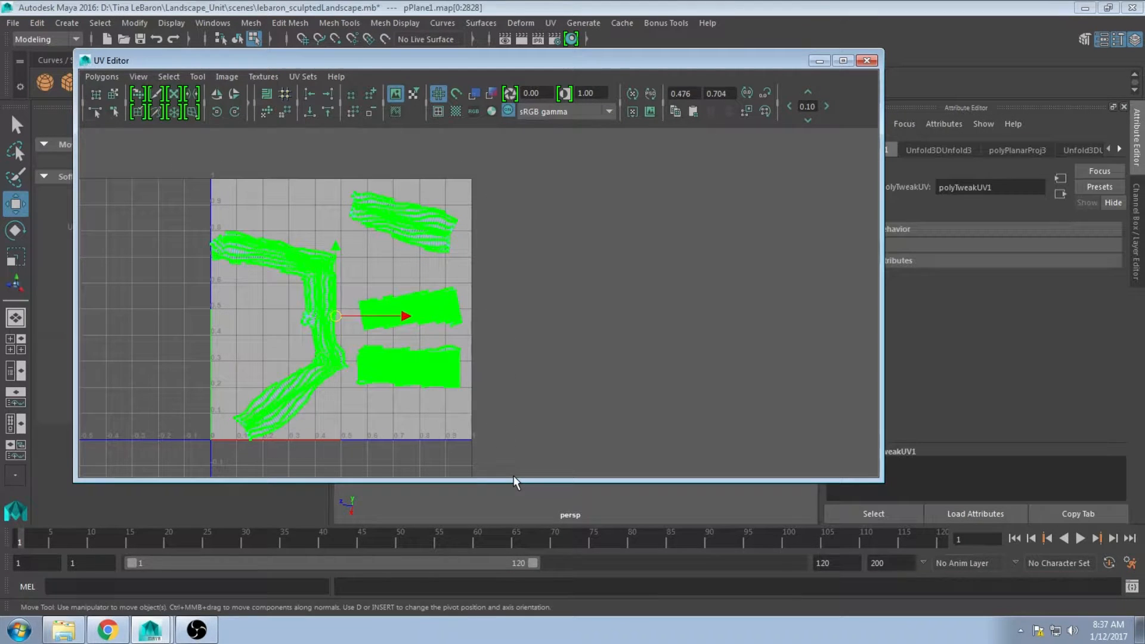
pyautogui.click(101, 76)
pyautogui.click(152, 607)
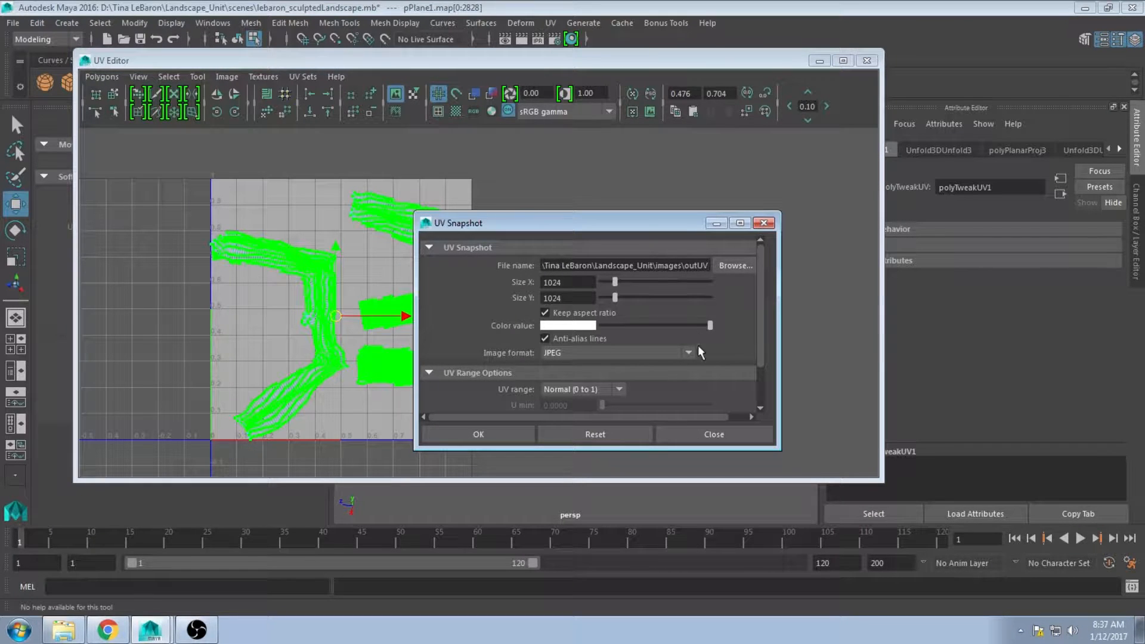
pyautogui.click(495, 434)
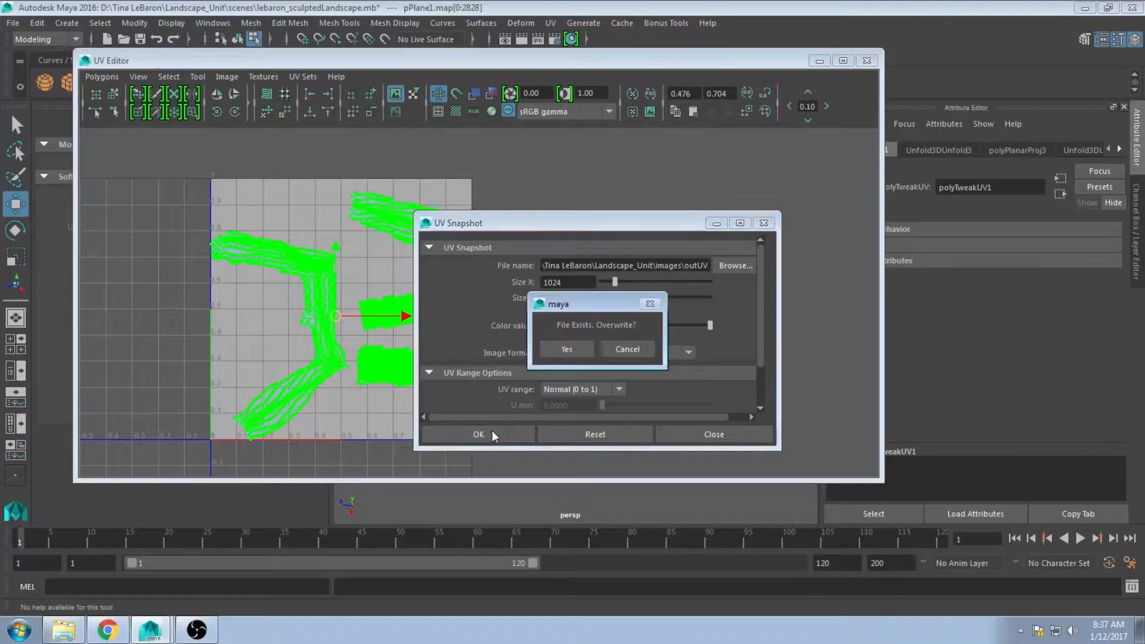
pyautogui.click(564, 349)
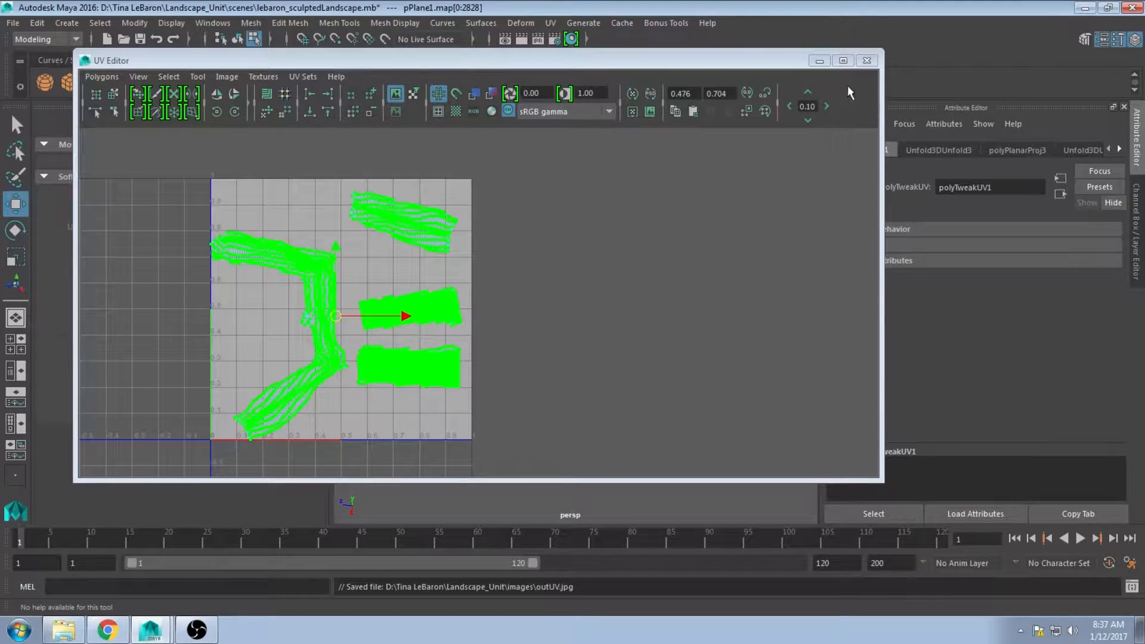
# - Close the UV Editor, minimize Maya and launch Adobe Photoshop CS6
pyautogui.click(867, 62)
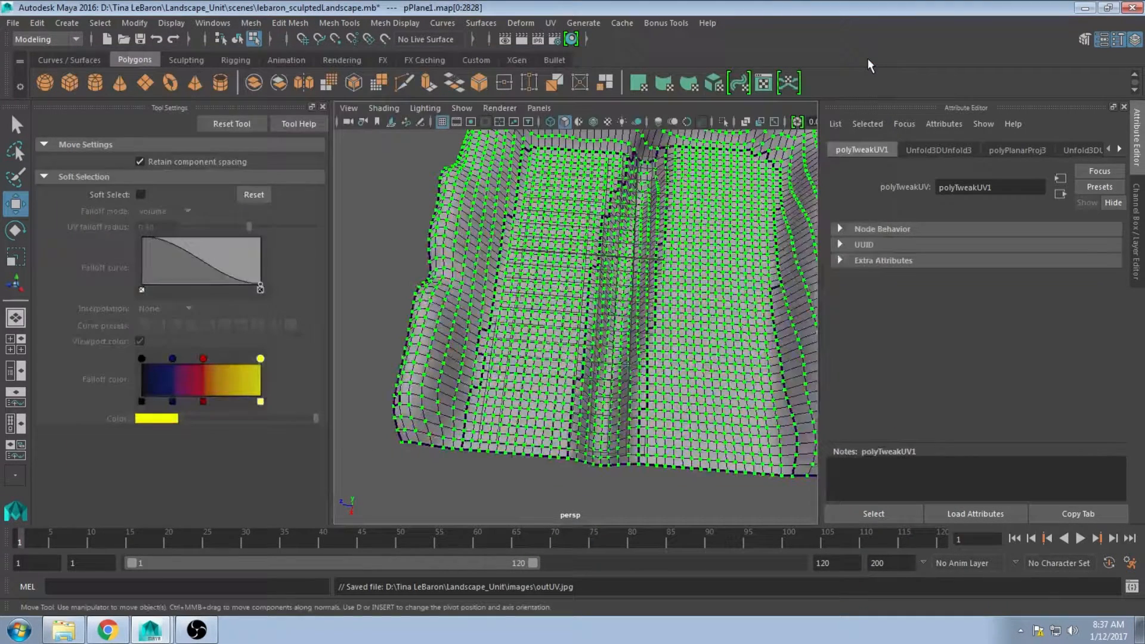
pyautogui.click(1085, 7)
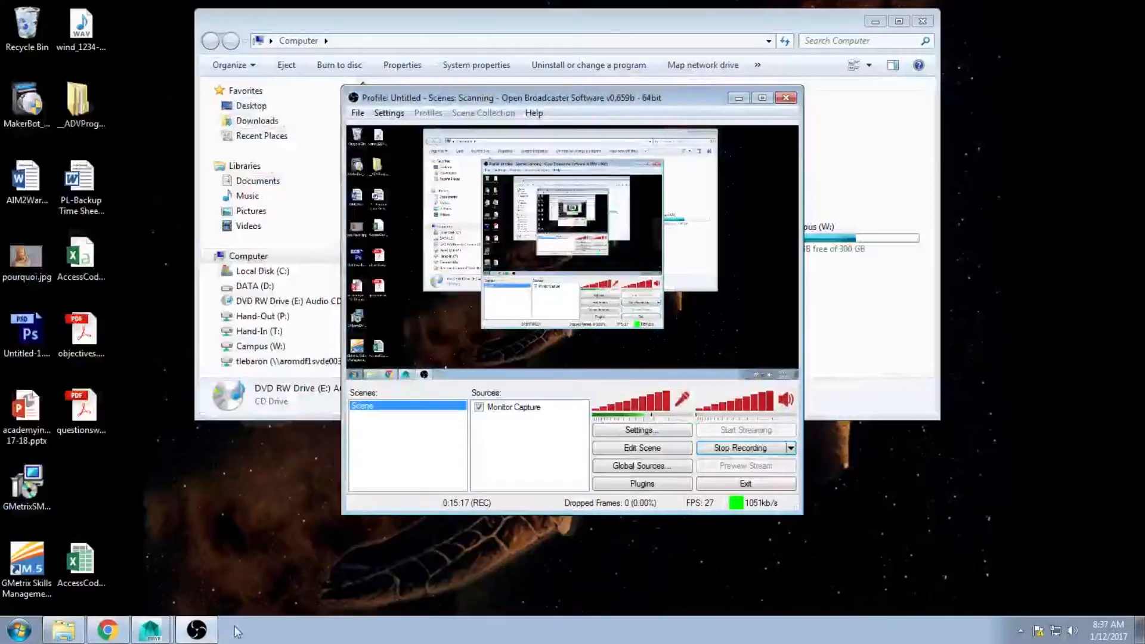
pyautogui.click(20, 631)
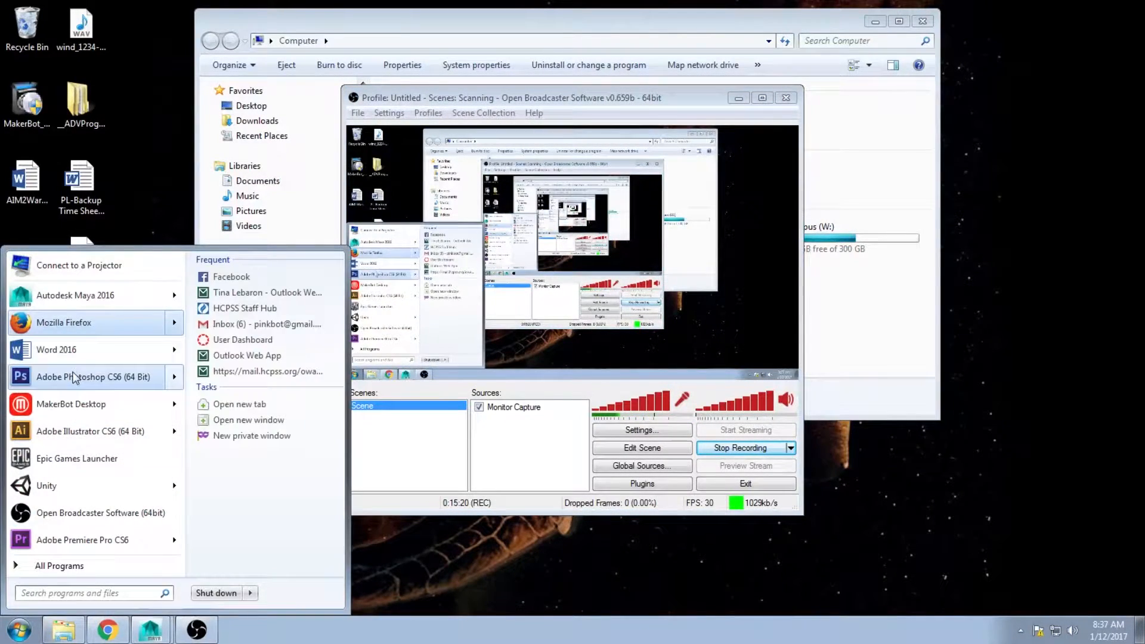
pyautogui.click(76, 375)
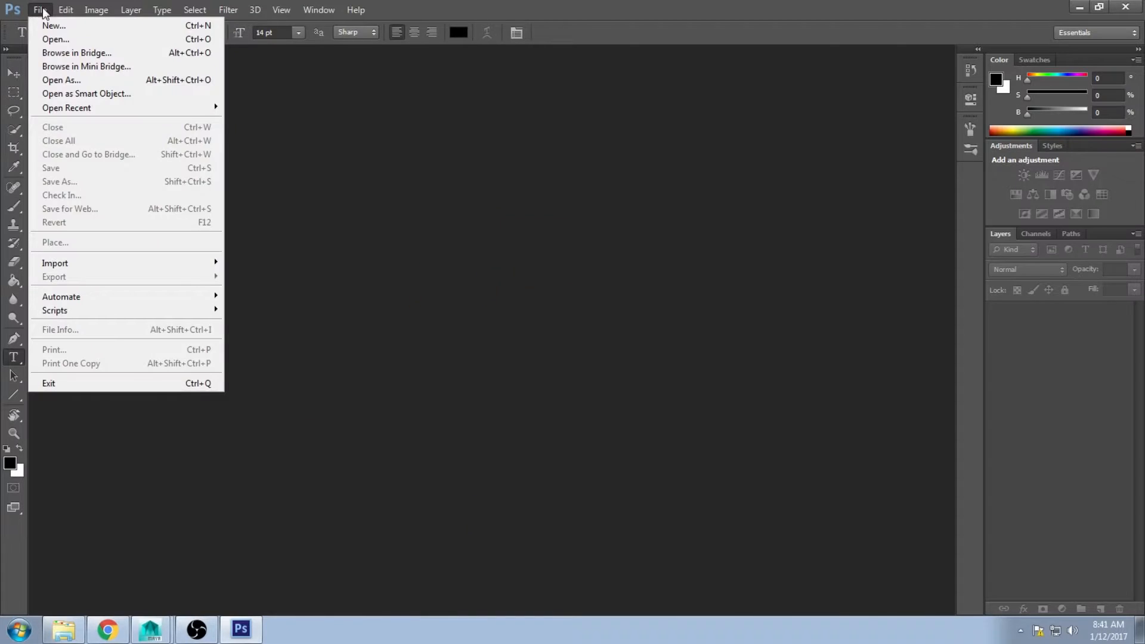
# - Open outUV.jpg from the project's images folder
pyautogui.click(55, 36)
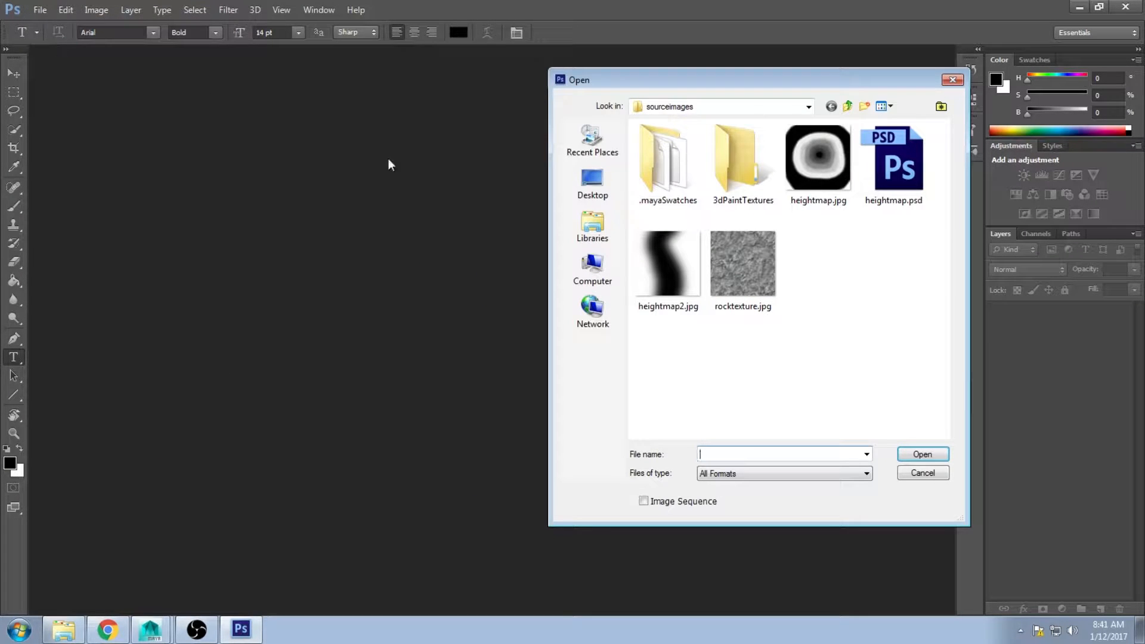
pyautogui.click(848, 107)
pyautogui.doubleClick(658, 208)
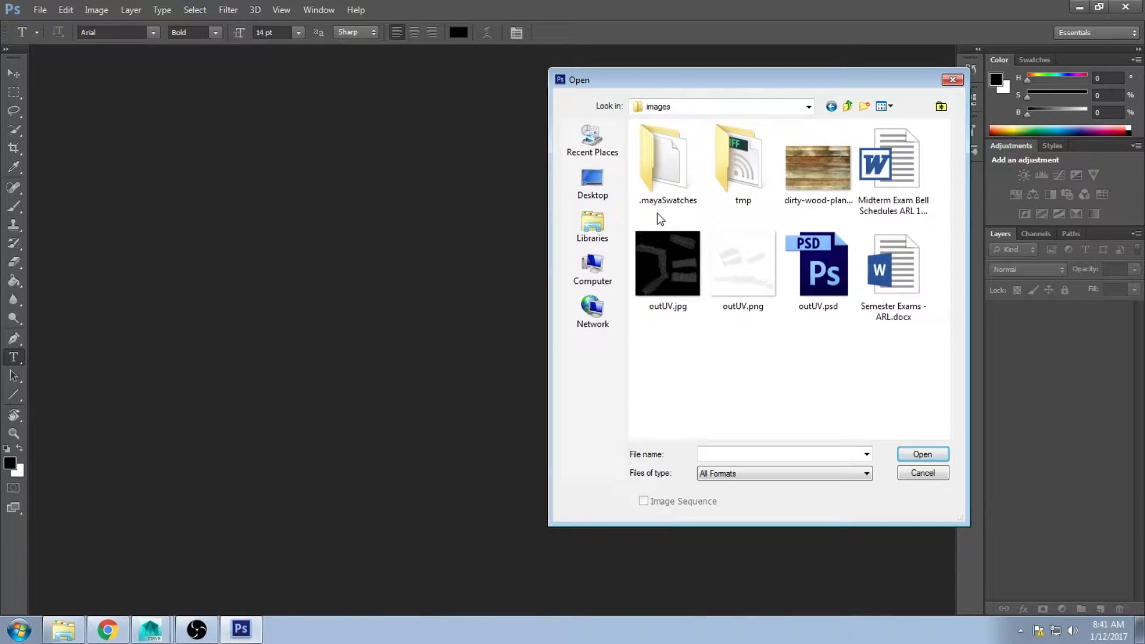
pyautogui.click(663, 274)
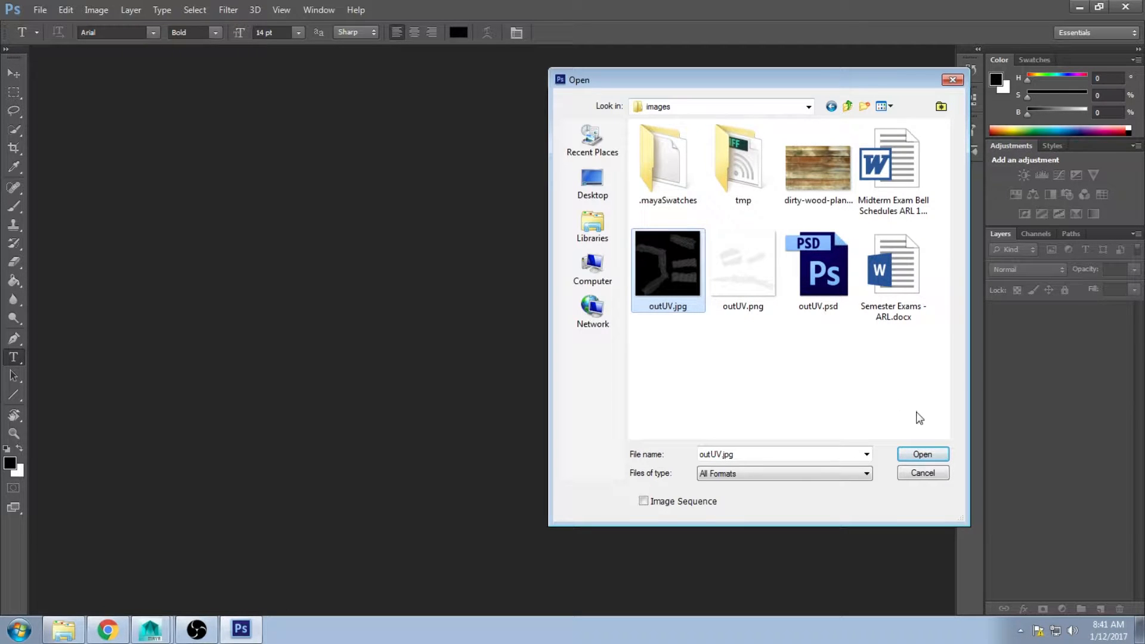
pyautogui.click(922, 455)
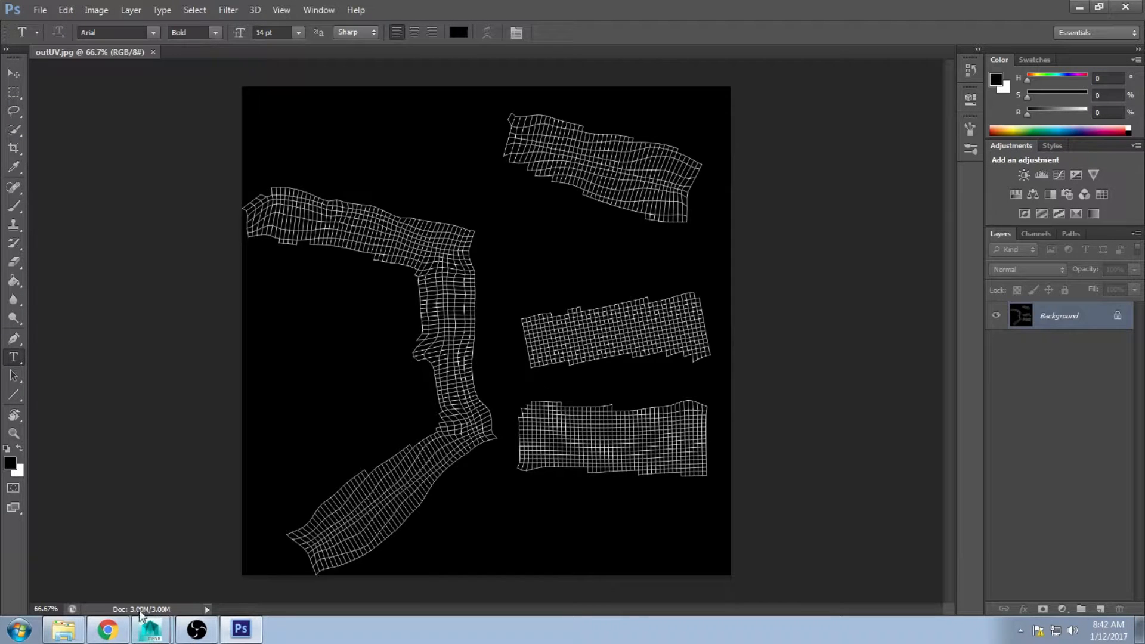
# - Switch to Chrome and search for "seamless grass texture" in a new tab
pyautogui.click(107, 629)
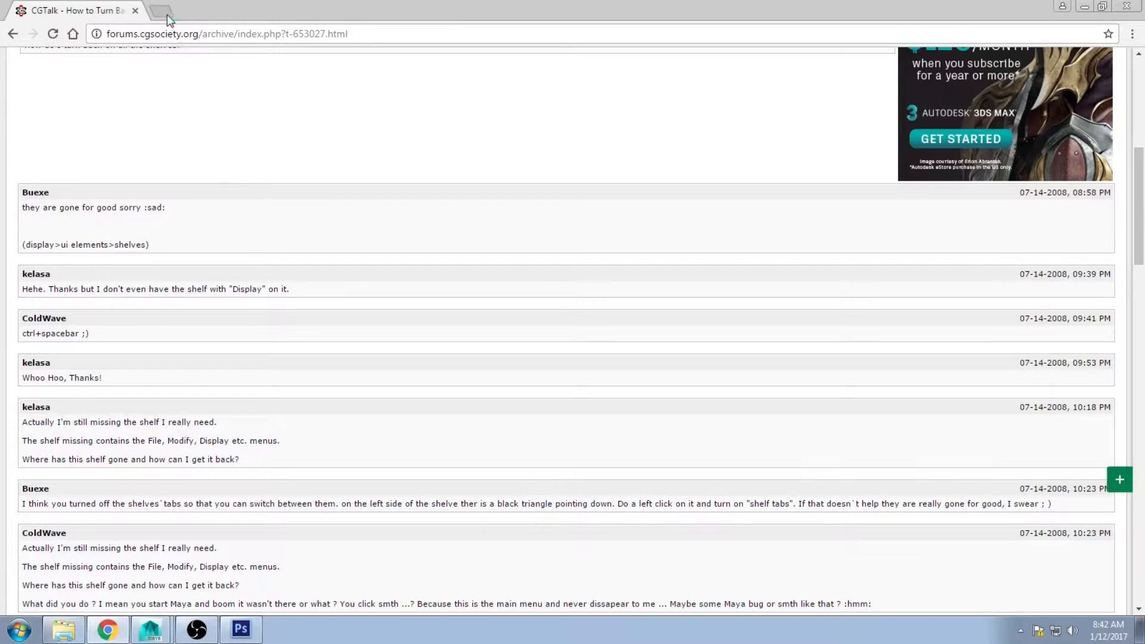
pyautogui.click(161, 11)
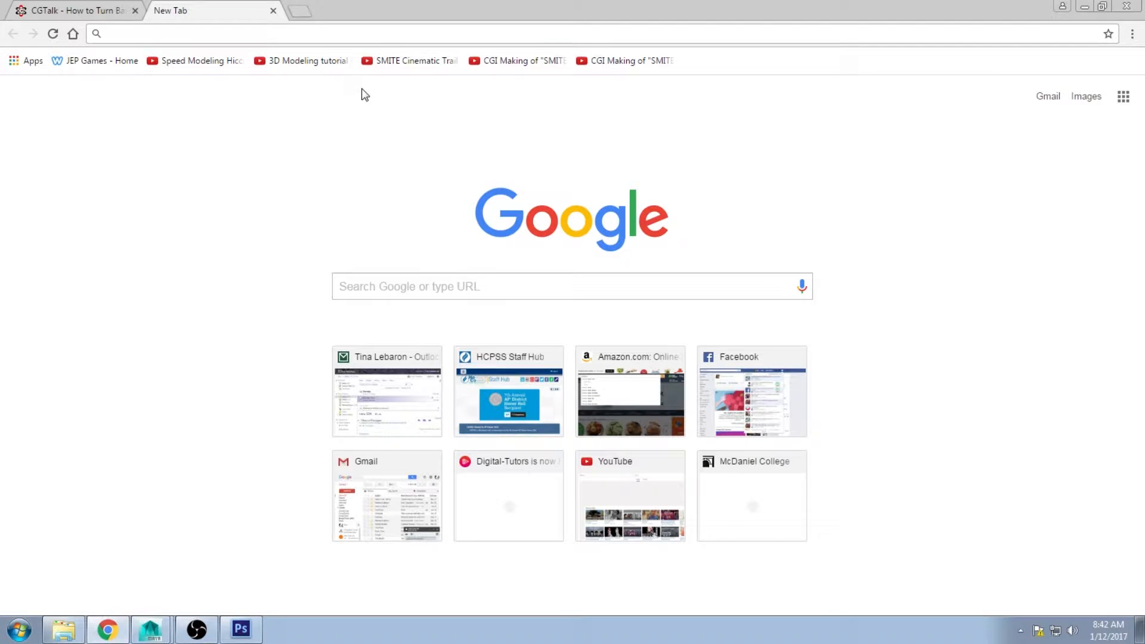
pyautogui.write('seamless grass textu')
pyautogui.press('Return')
# - Search for "seamless rock texture" in another new tab
pyautogui.click(301, 11)
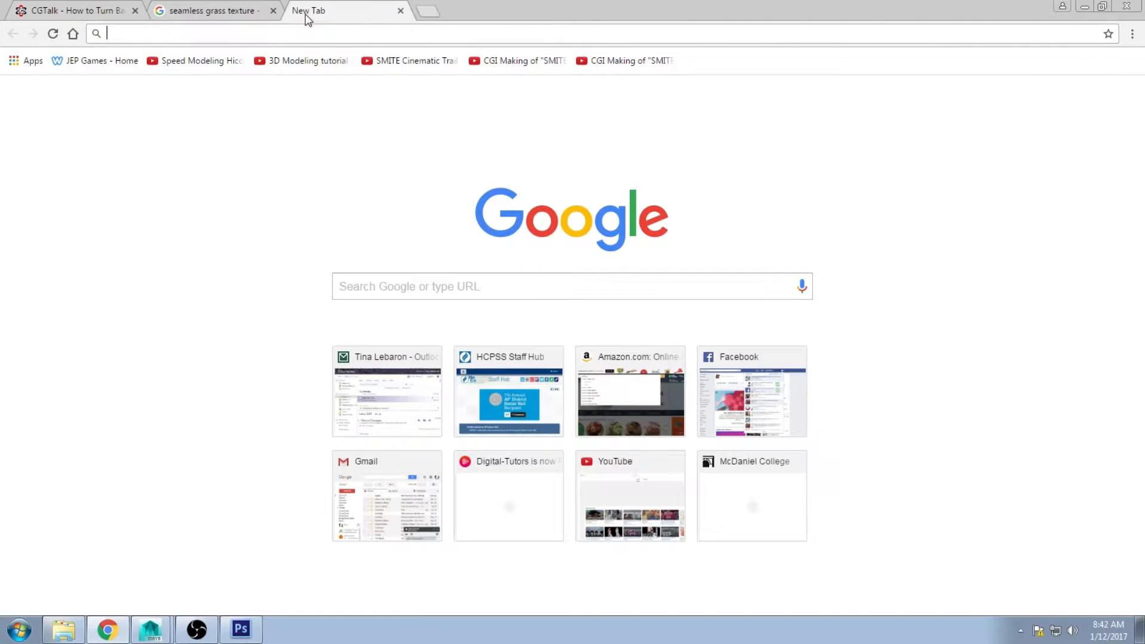
pyautogui.write('seamless ')
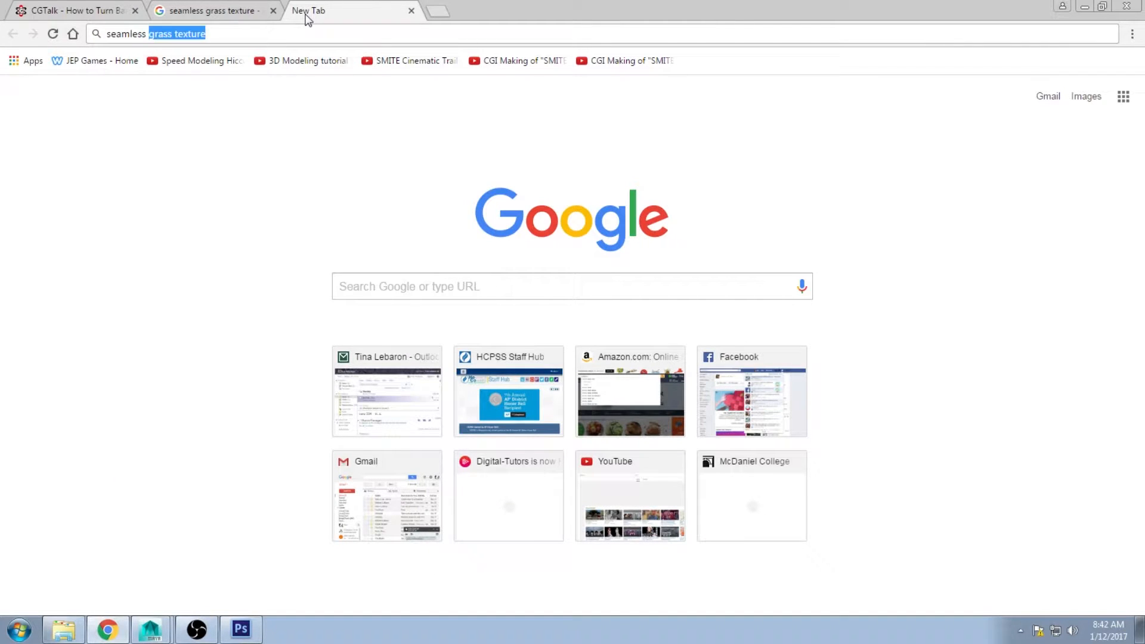
pyautogui.write('rock texture')
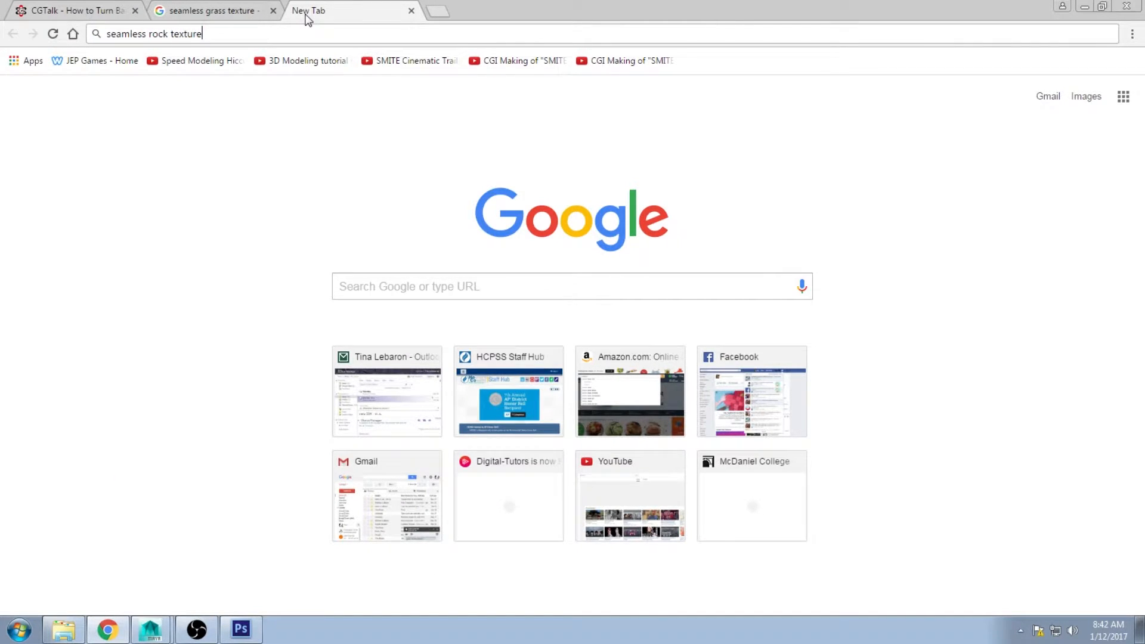
pyautogui.press('Return')
# - Return to the grass search and open the 550 × 550 Pinterest grass texture from its image results
pyautogui.click(274, 10)
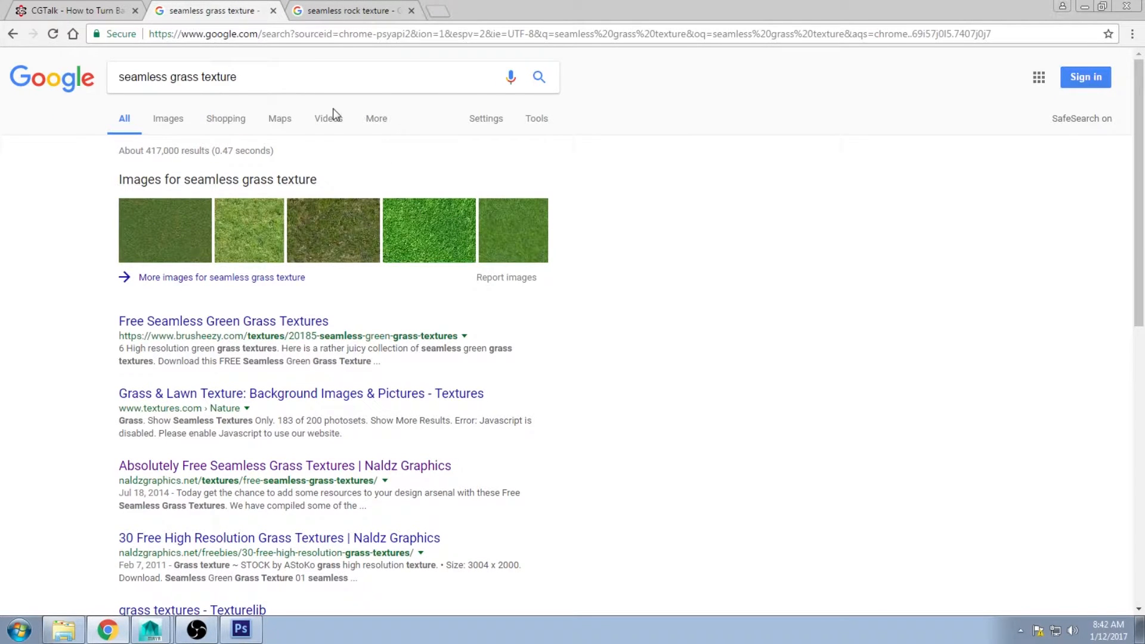
pyautogui.click(540, 243)
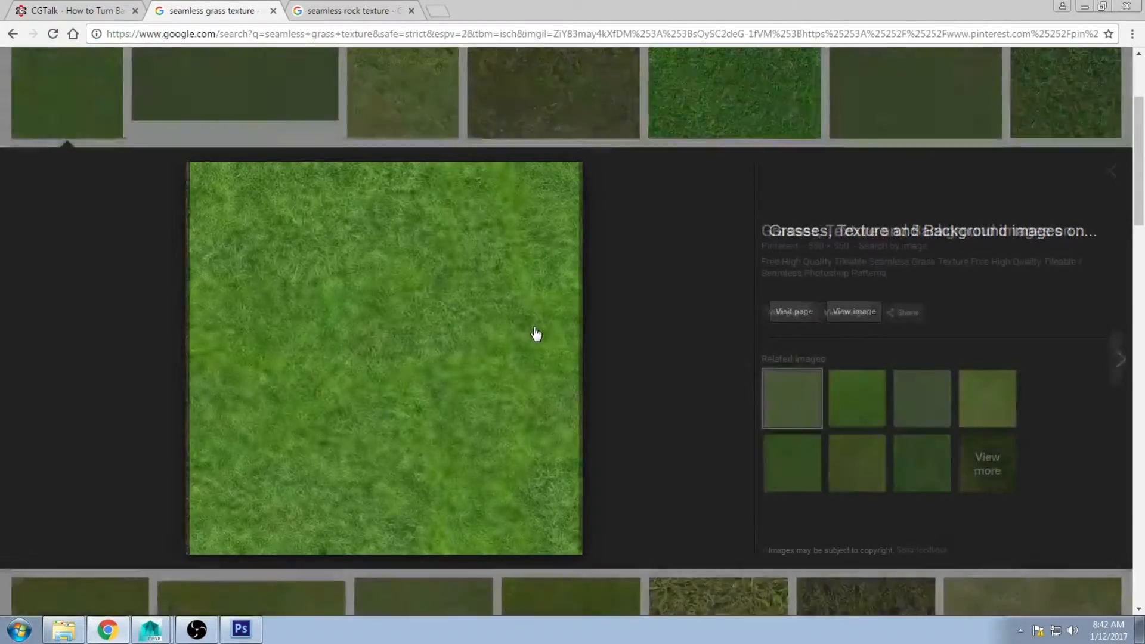
pyautogui.rightClick(367, 361)
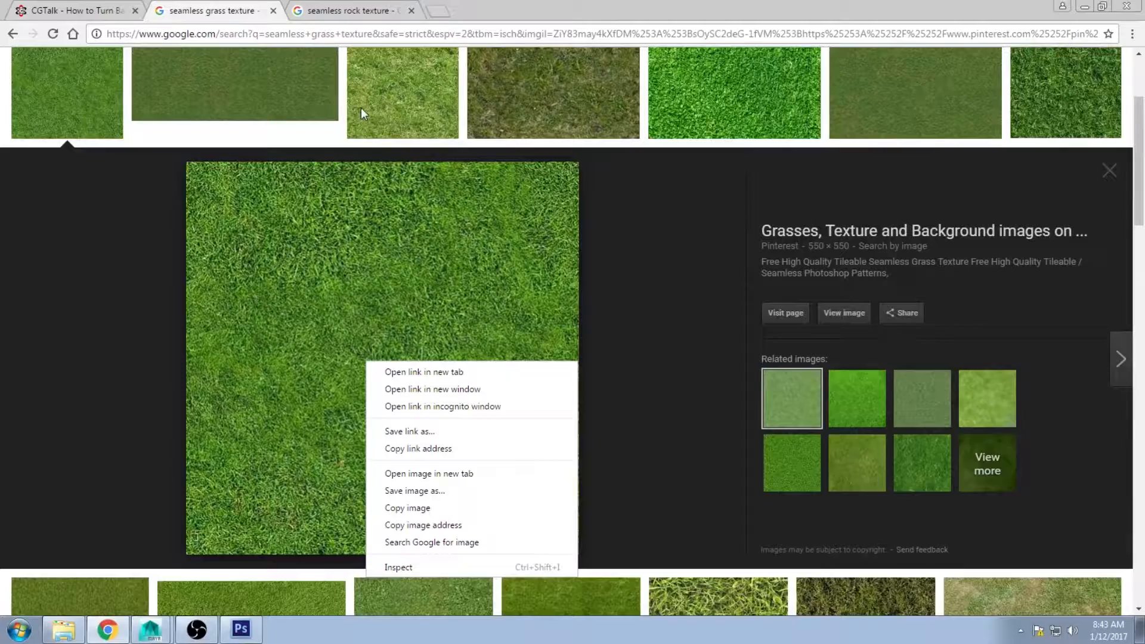
pyautogui.click(396, 243)
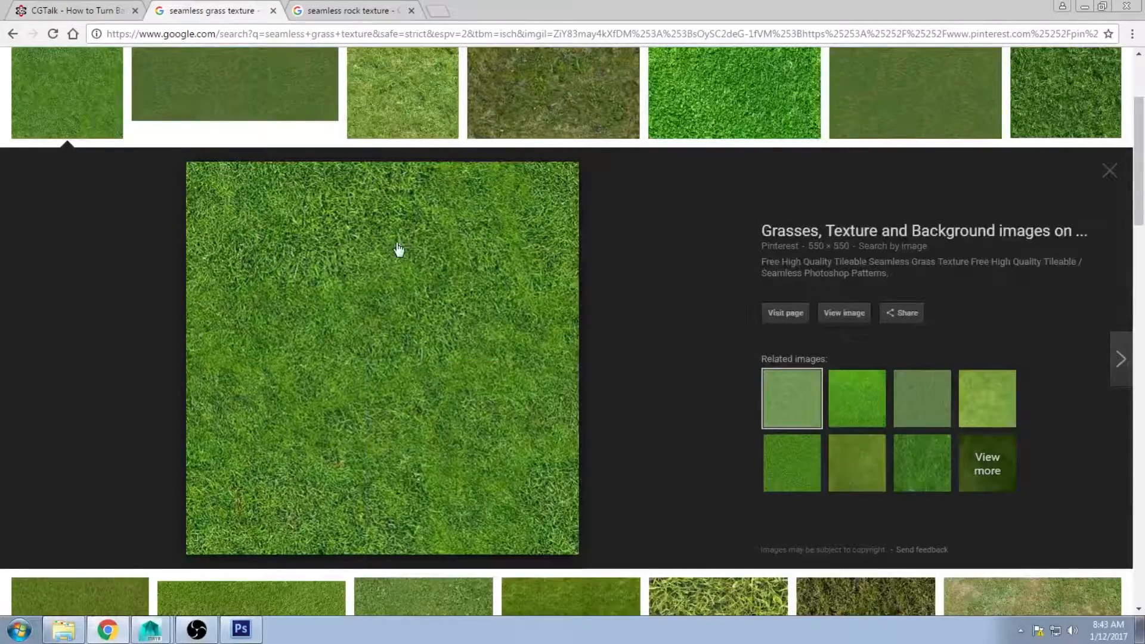
pyautogui.rightClick(396, 243)
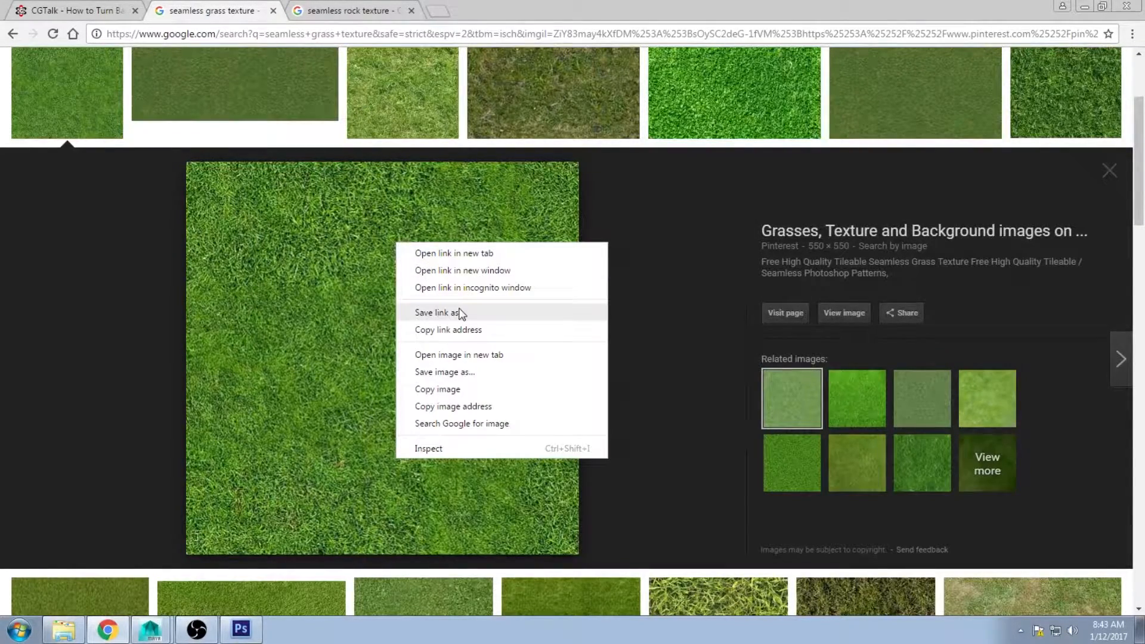
# - Preview the 500 × 300 Naldz Graphics and 1600 × 1600 lush grass textures and browse the other image results
pyautogui.click(724, 107)
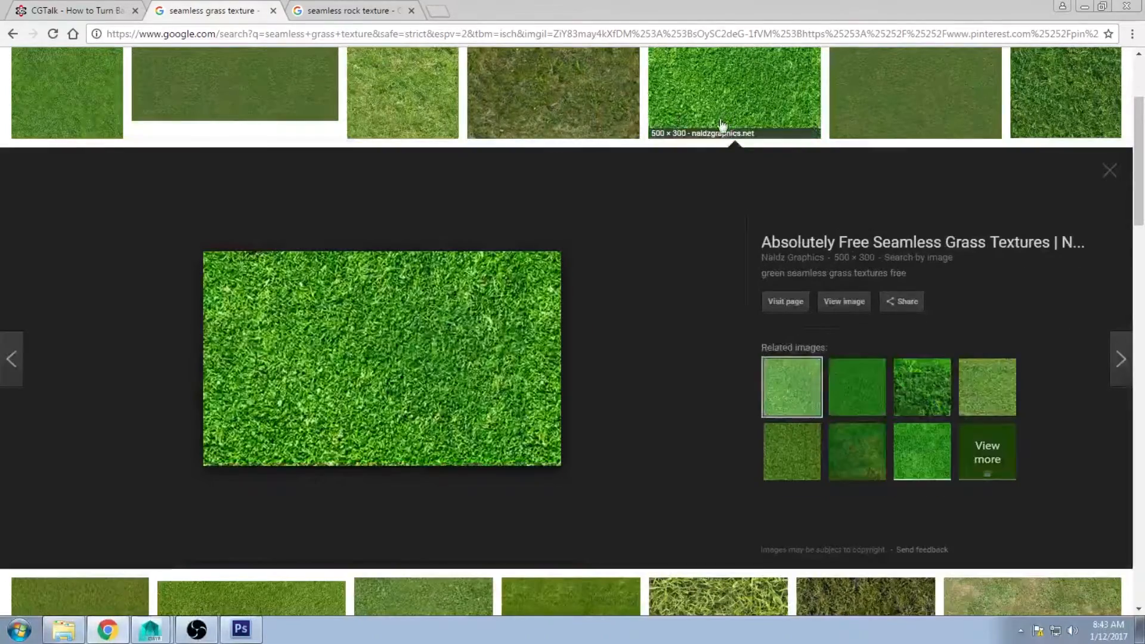
pyautogui.click(1066, 107)
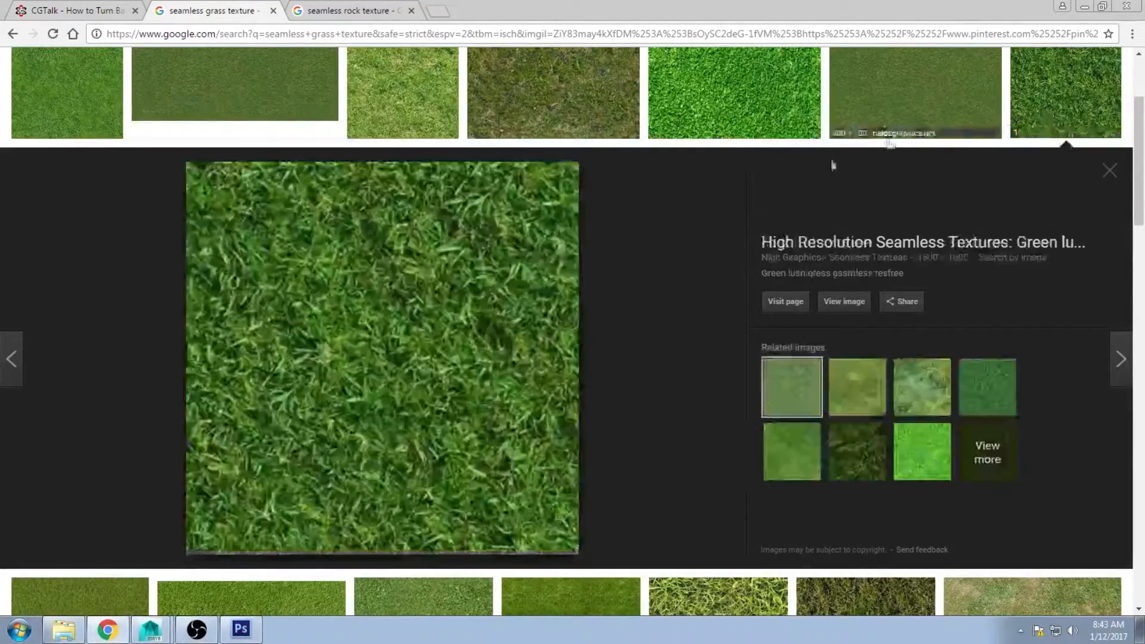
pyautogui.scroll(-1, 581, 289)
pyautogui.scroll(-4, 581, 288)
pyautogui.scroll(5, 583, 293)
pyautogui.scroll(3, 584, 296)
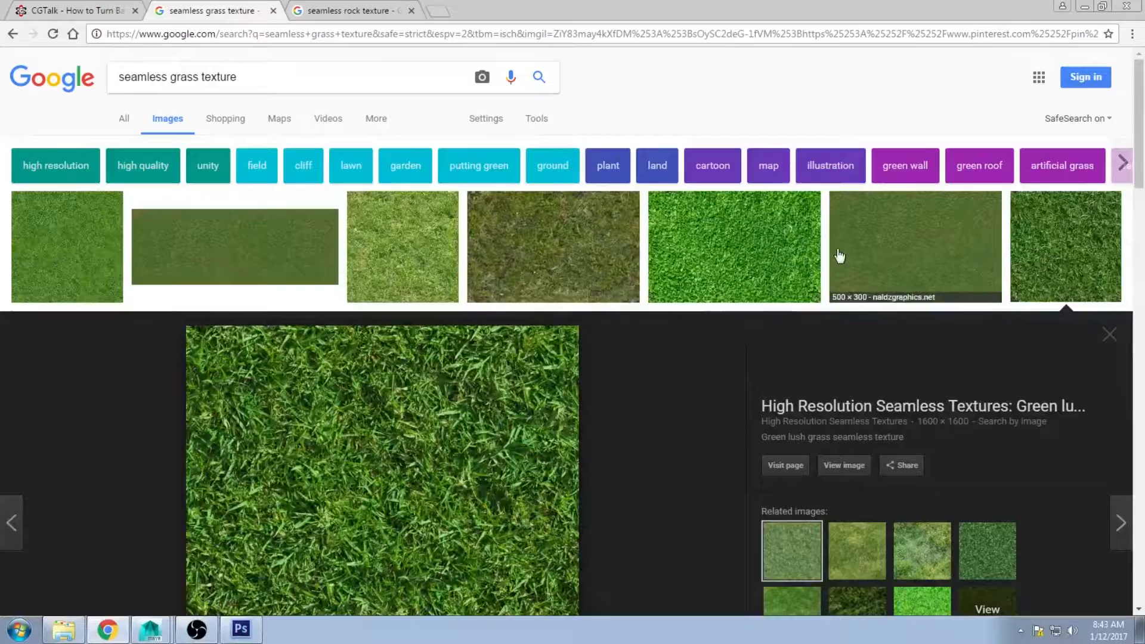
# - Bring the 550 × 550 grass texture into outUV.jpg in Photoshop as a new layer and move it over the two lower-right shells
pyautogui.click(112, 245)
pyautogui.hotkey('alt', 'Tab')
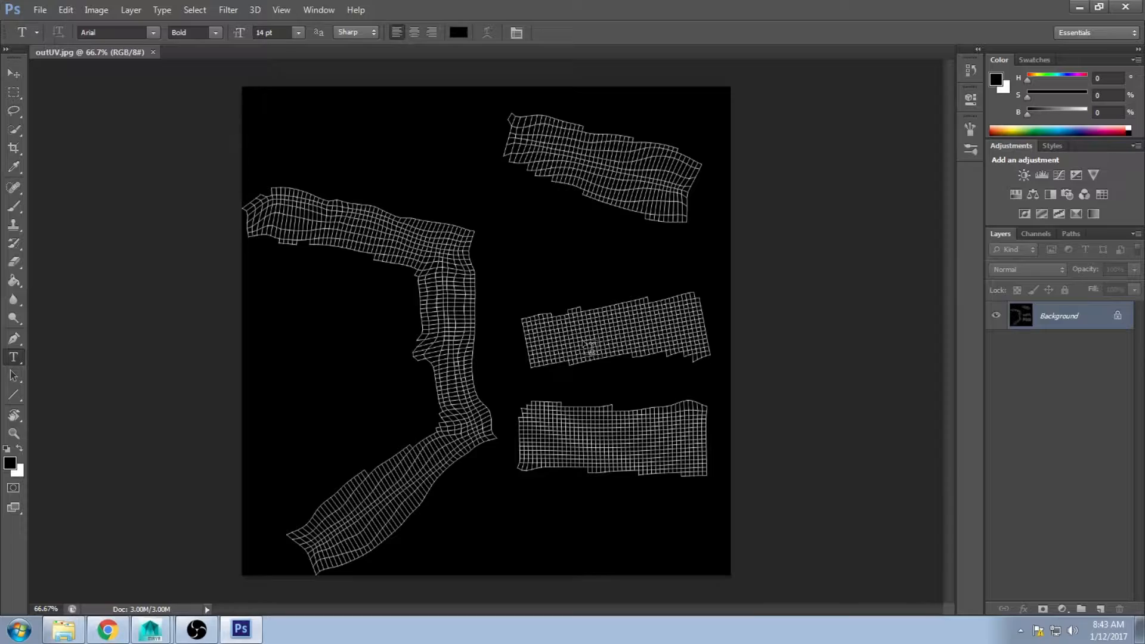
pyautogui.hotkey('ctrl', 'v')
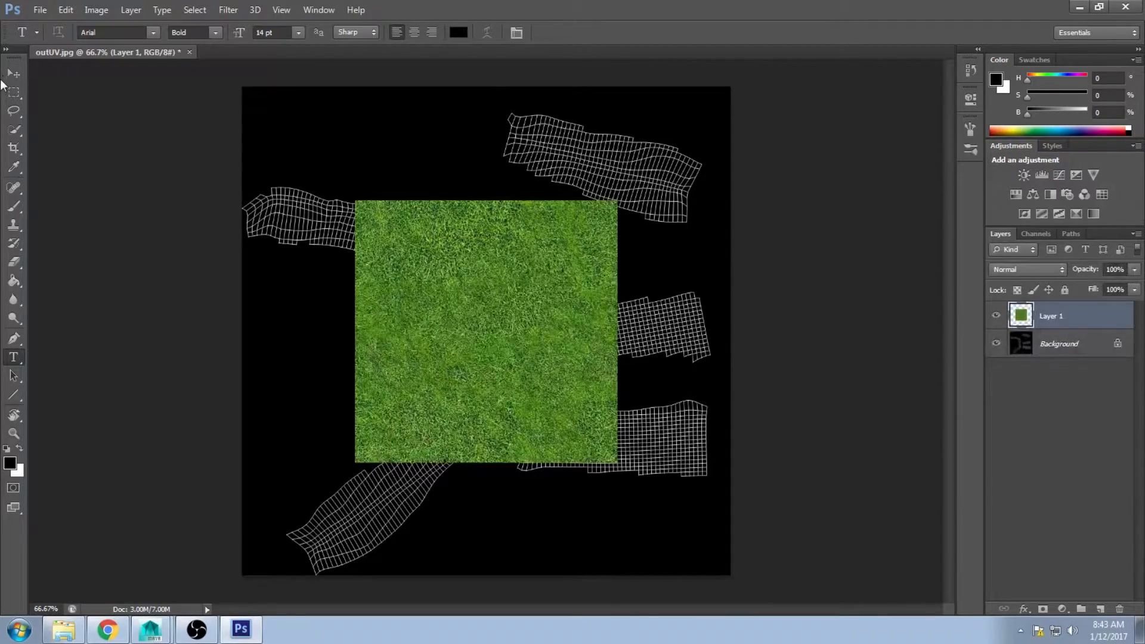
pyautogui.click(15, 74)
pyautogui.moveTo(504, 278); pyautogui.dragTo(638, 353)
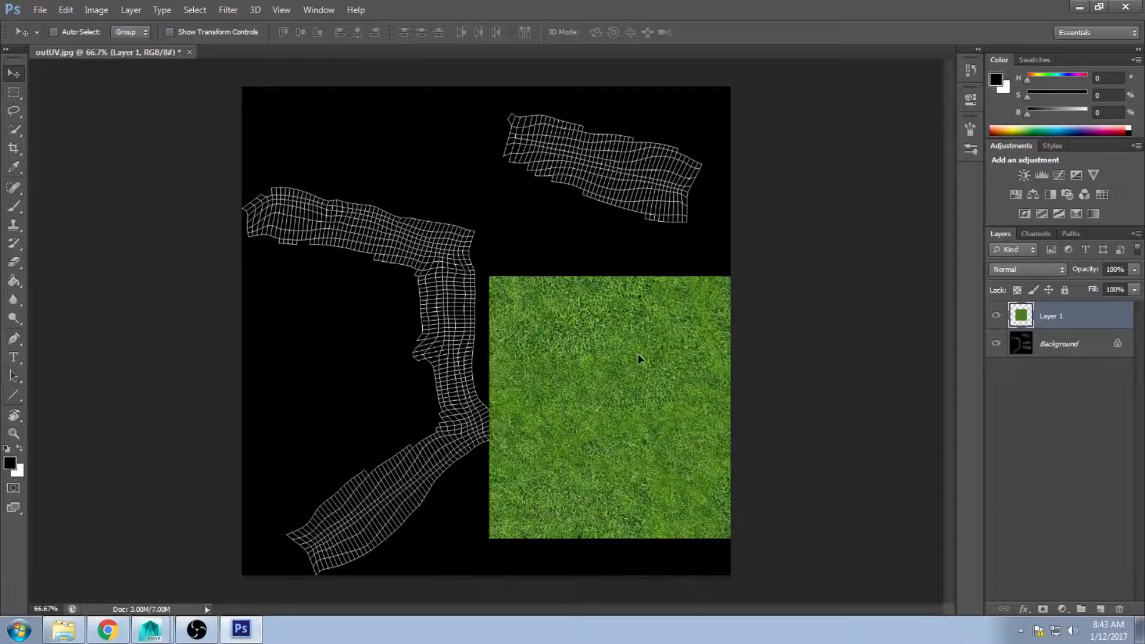
pyautogui.moveTo(638, 353); pyautogui.dragTo(585, 335)
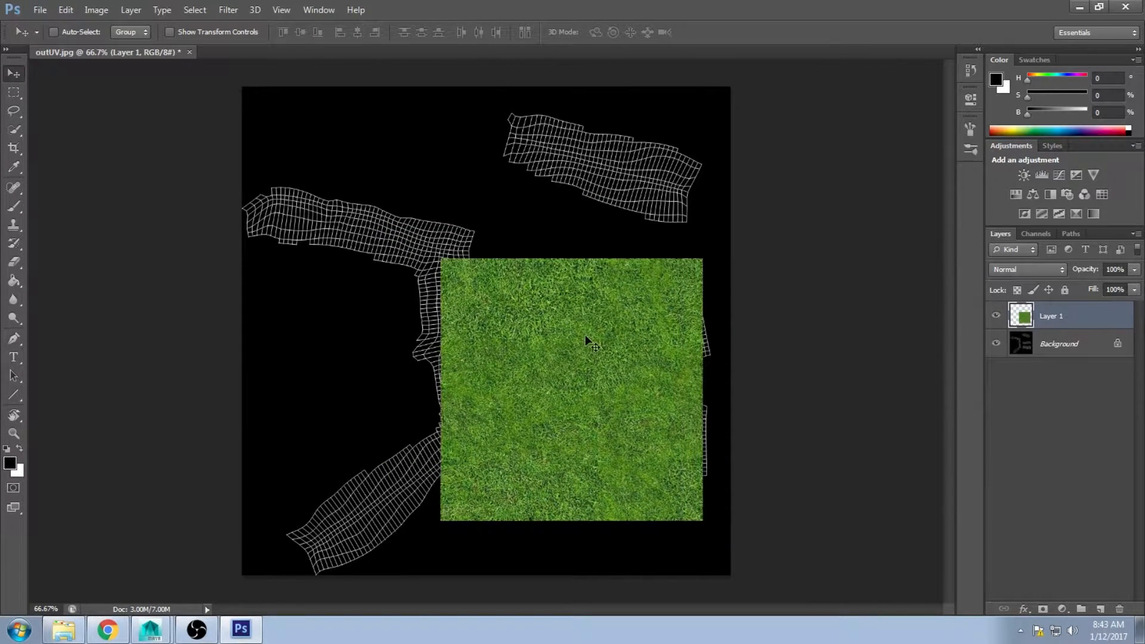
# - Scale the grass layer proportionally to 20.55% and place it over the upper-left end of the middle-right shell
pyautogui.hotkey('ctrl', 't')
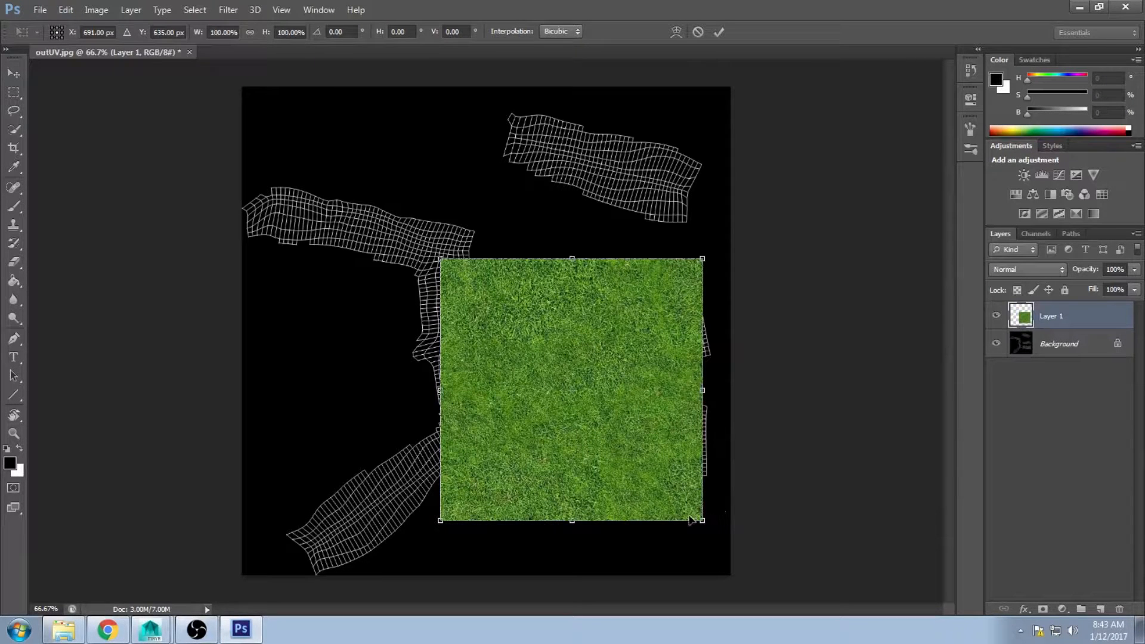
pyautogui.keyDown('shift'); pyautogui.moveTo(704, 520); pyautogui.dragTo(482, 320); pyautogui.keyUp('shift')
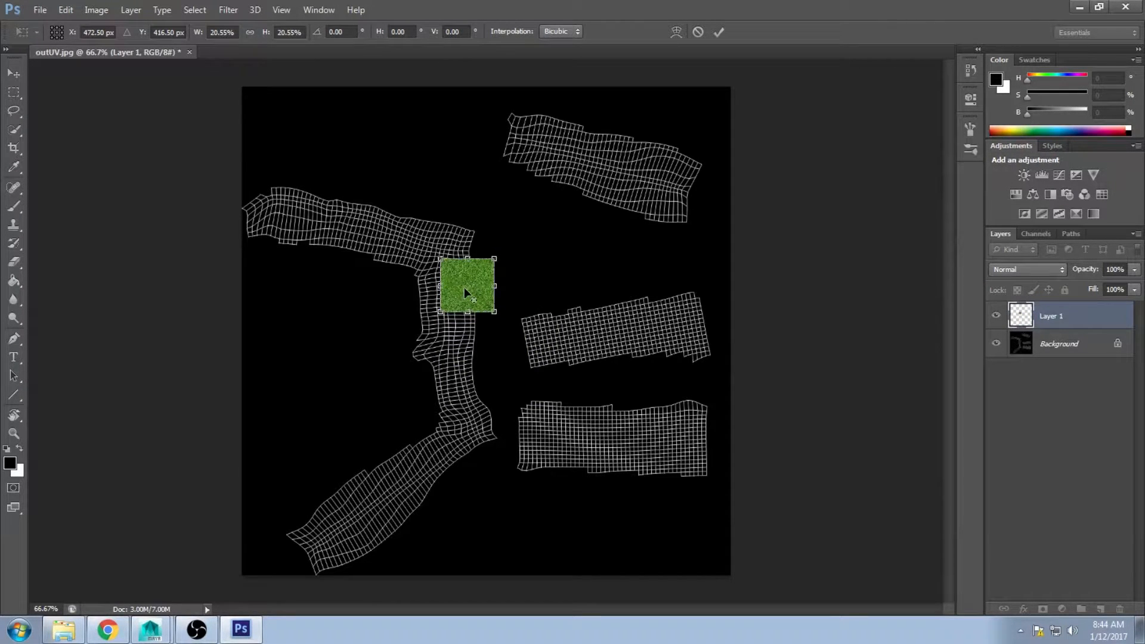
pyautogui.moveTo(471, 274); pyautogui.dragTo(550, 306)
pyautogui.press('Return')
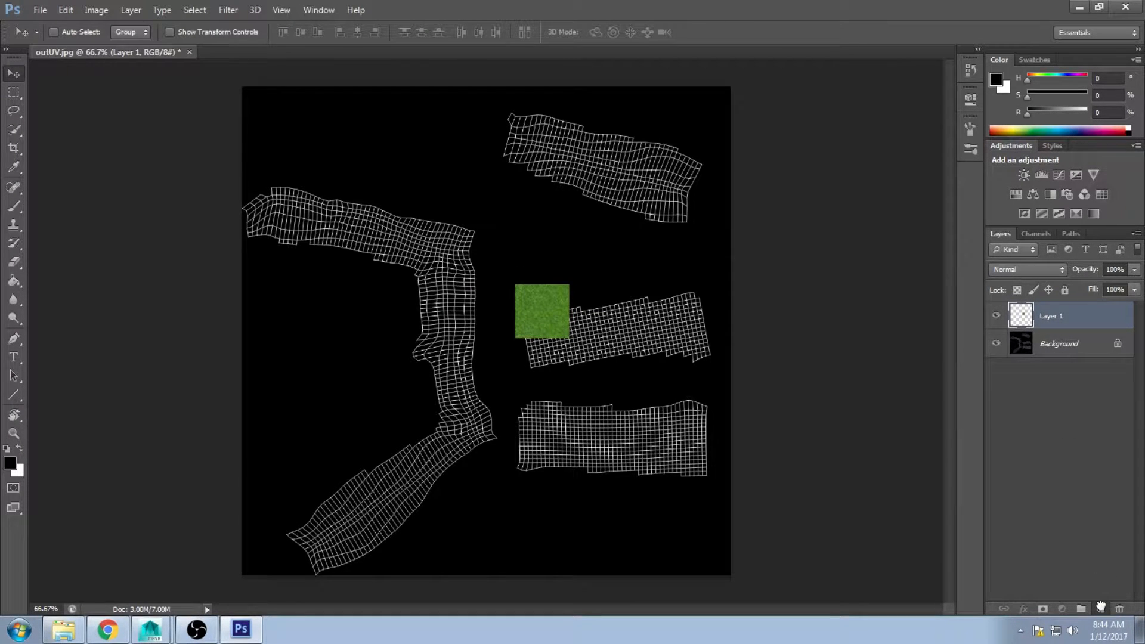
# - Duplicate the grass tile into a block covering the middle-right shell, and place a copy of the block over the lower-right shell
pyautogui.moveTo(1101, 607); pyautogui.dragTo(1101, 607)
pyautogui.keyDown('shift'); pyautogui.moveTo(531, 316); pyautogui.dragTo(544, 364); pyautogui.keyUp('shift')
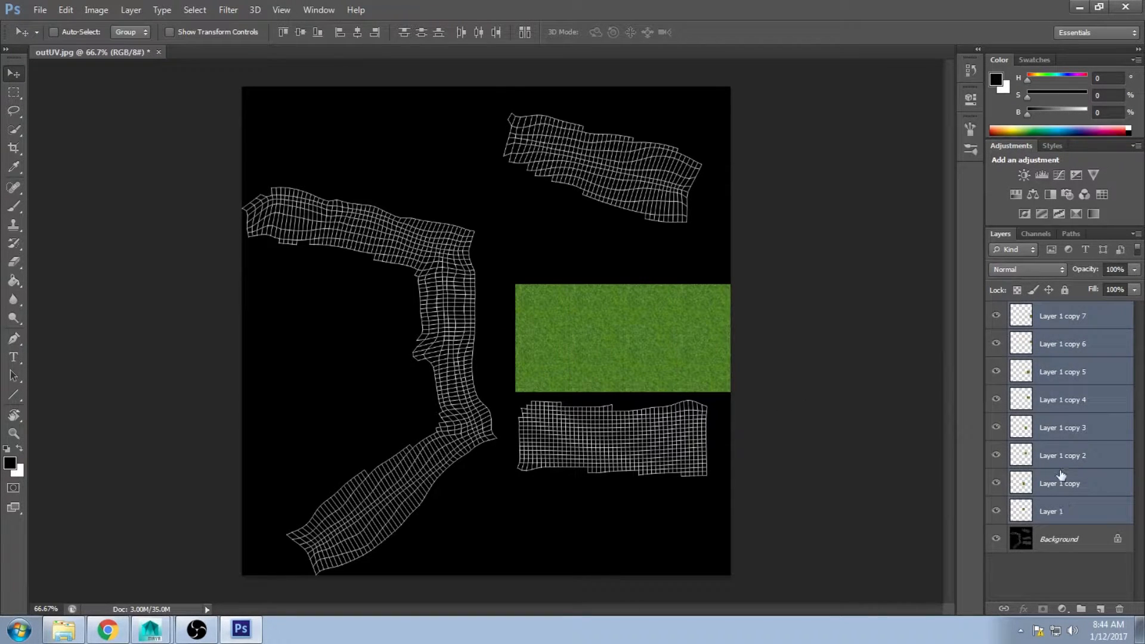
pyautogui.moveTo(1056, 356); pyautogui.dragTo(1104, 608)
pyautogui.keyDown('shift'); pyautogui.moveTo(620, 341); pyautogui.dragTo(609, 456); pyautogui.keyUp('shift')
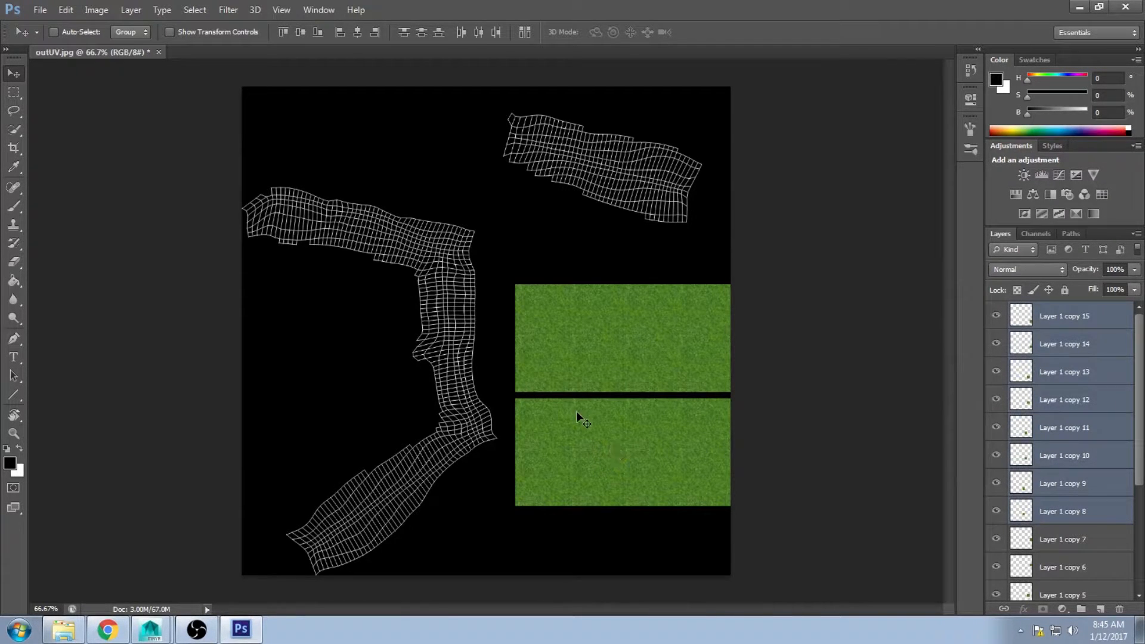
# - Switch to Chrome's rock texture image results and copy the 1600 × 1600 mountain brown rock image
pyautogui.hotkey('alt', 'Tab')
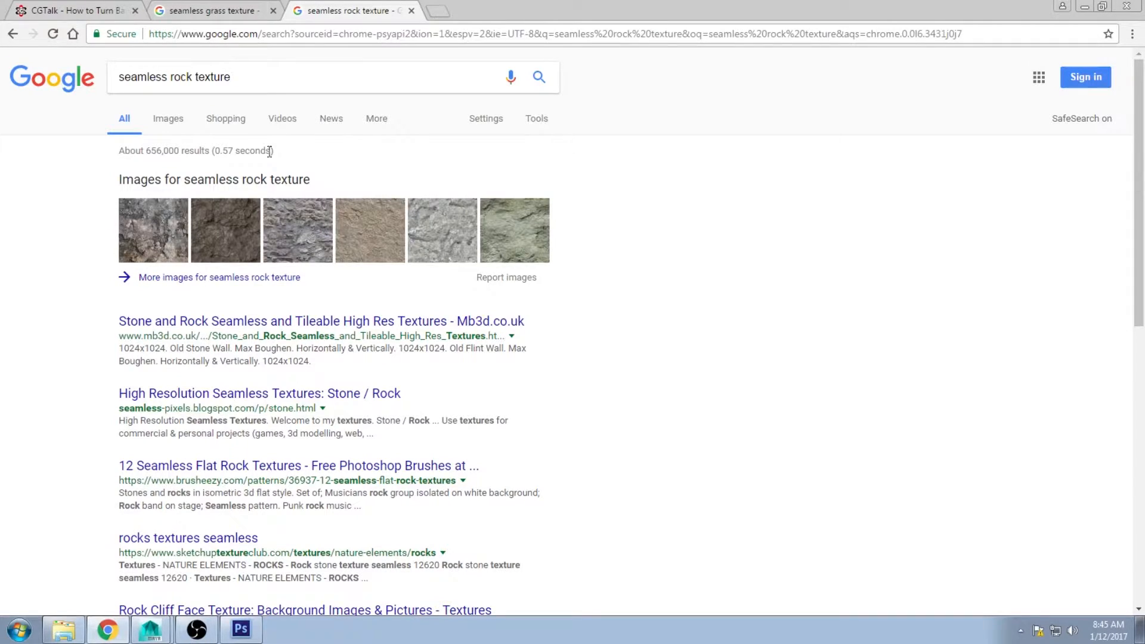
pyautogui.click(168, 118)
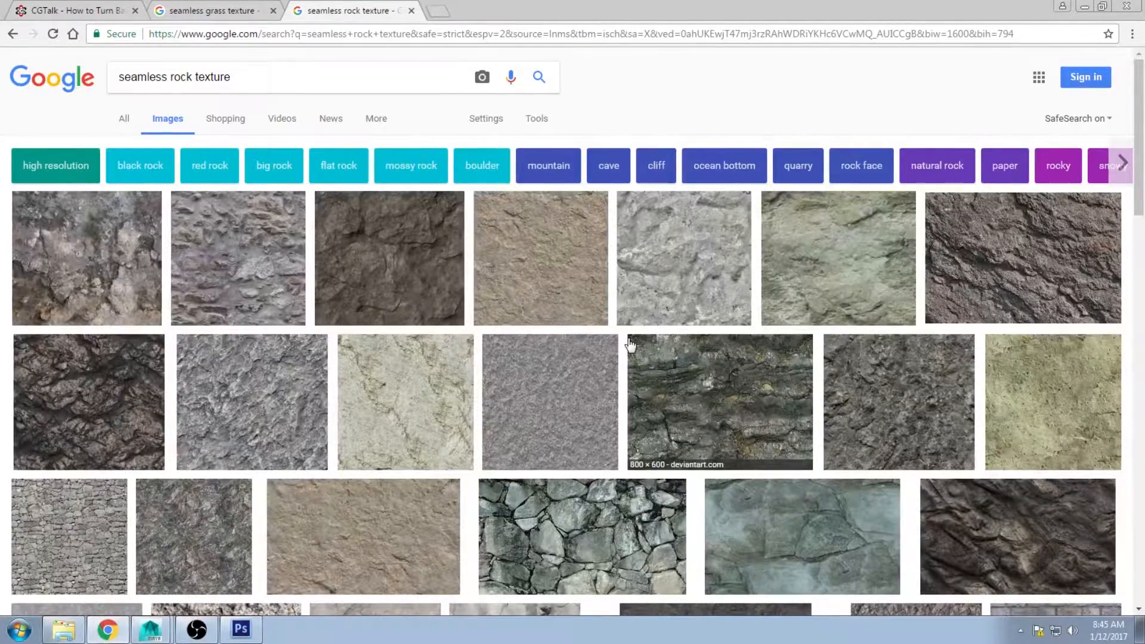
pyautogui.click(560, 292)
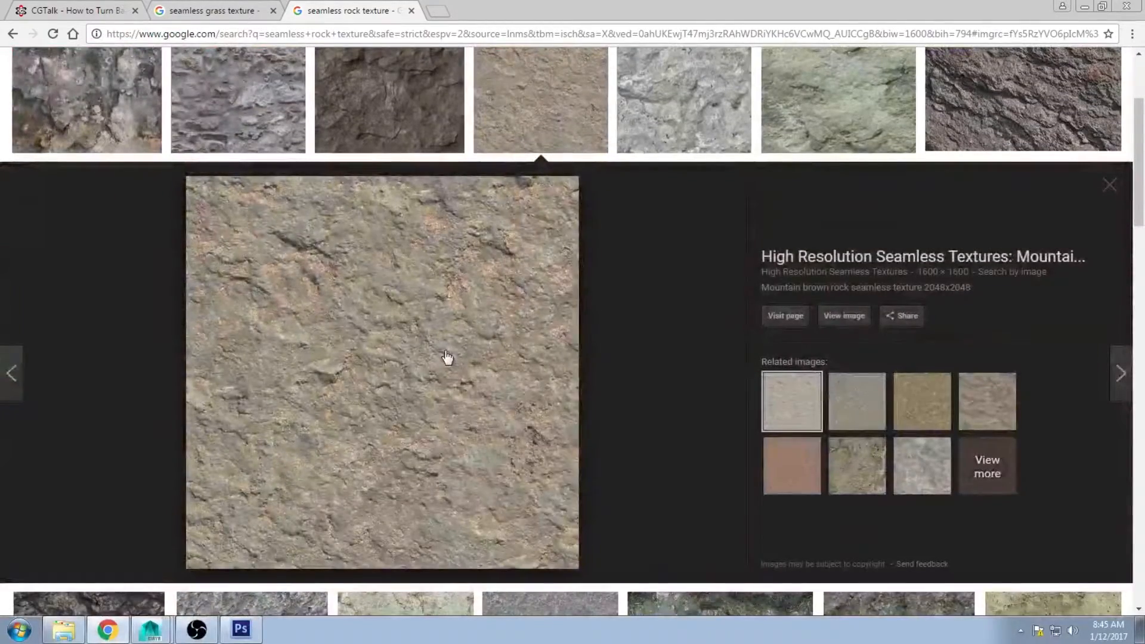
pyautogui.rightClick(445, 351)
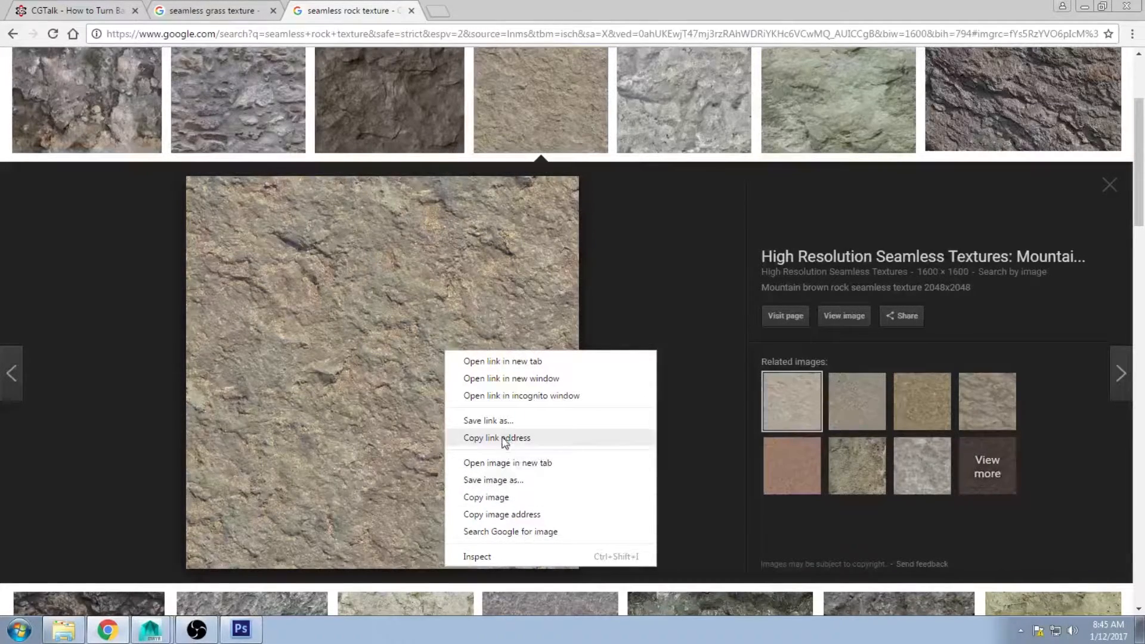
pyautogui.click(501, 497)
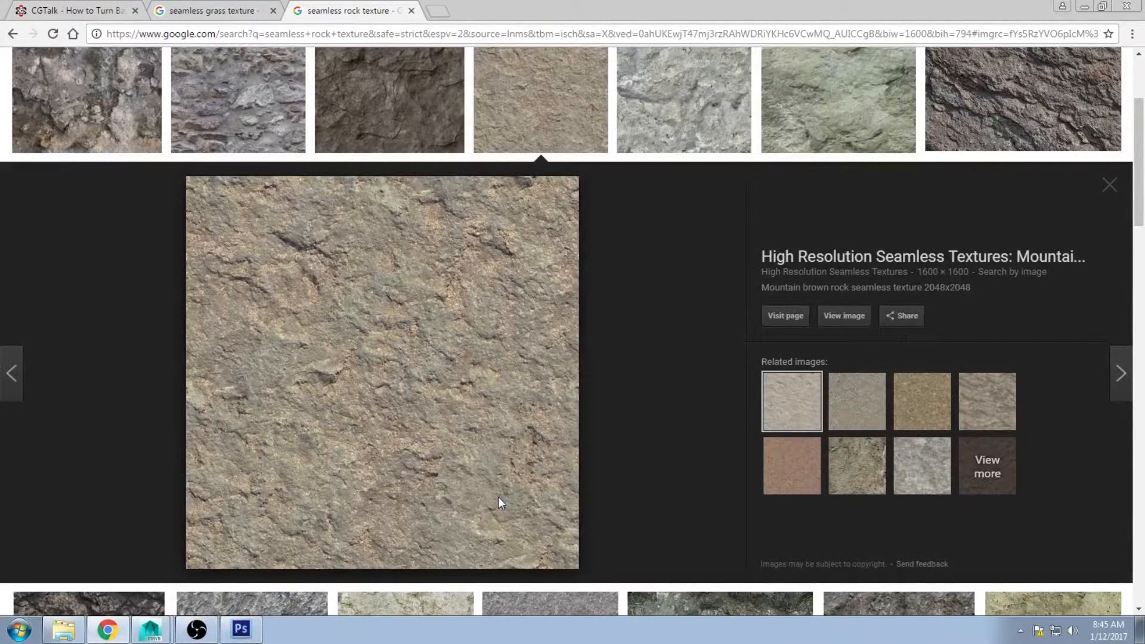
# - Switch to Photoshop, paste the rock image into outUV.jpg as a new layer, and scale it proportionally to 9.88%
pyautogui.click(1085, 7)
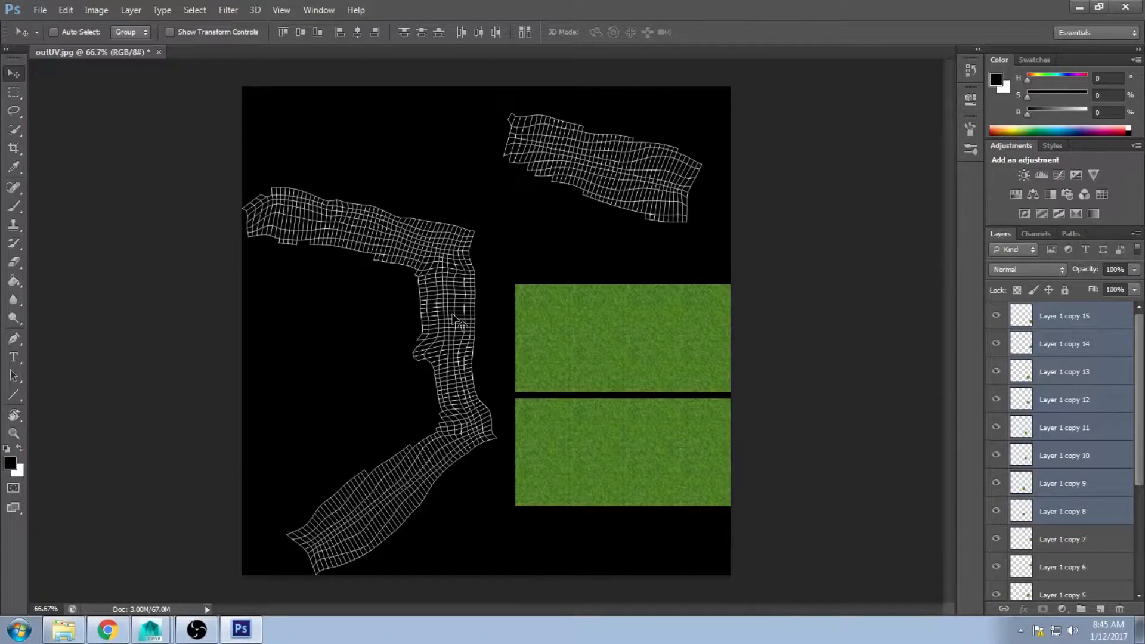
pyautogui.hotkey('ctrl', 'v')
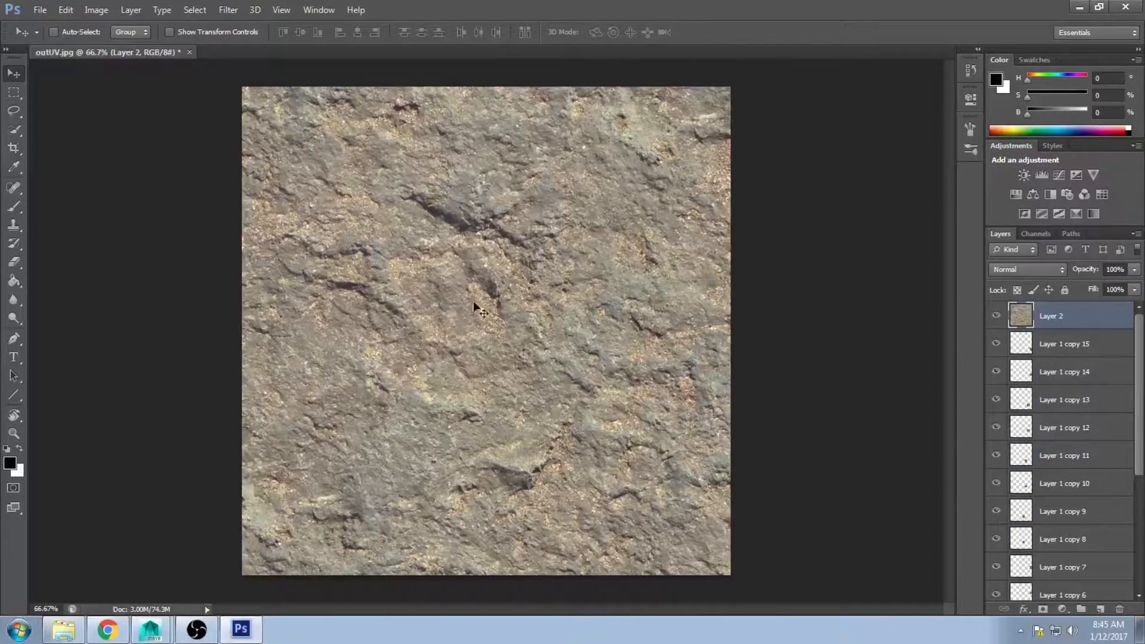
pyautogui.hotkey('ctrl', 't')
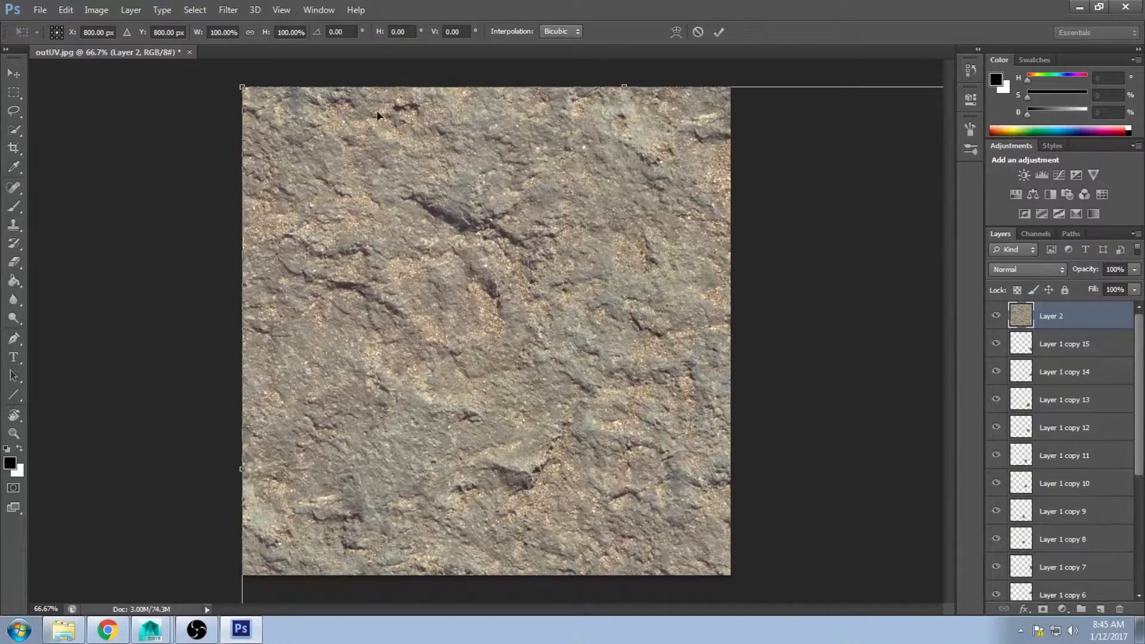
pyautogui.keyDown('shift'); pyautogui.moveTo(245, 89); pyautogui.dragTo(548, 392); pyautogui.keyUp('shift')
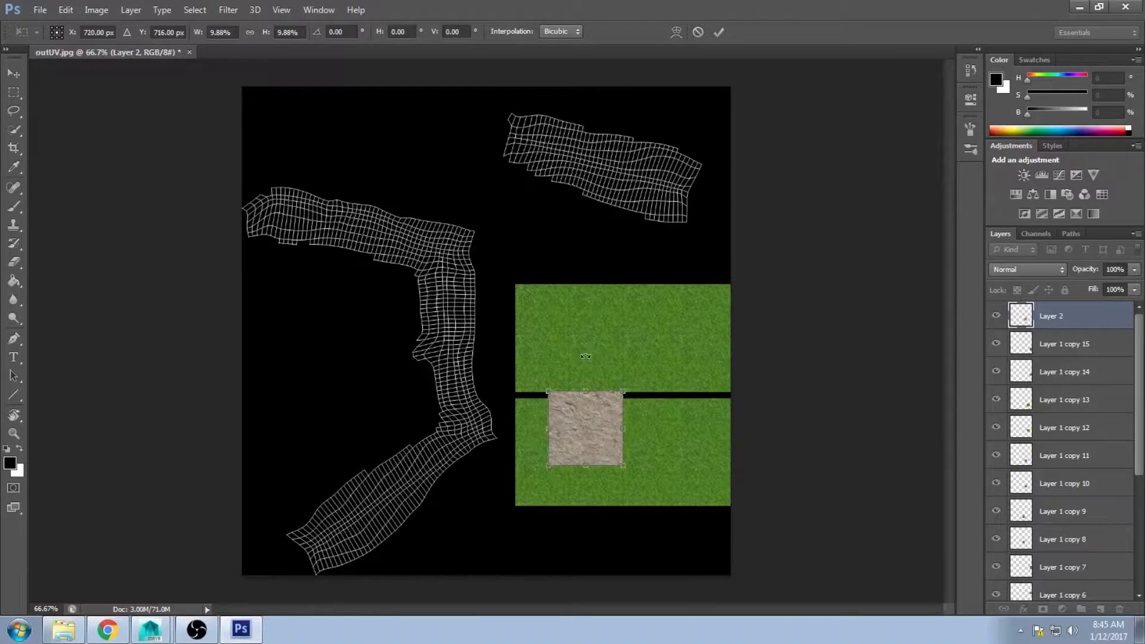
# - Place the rock tile over the upper-left end of the long left shell and reduce it proportionally to 7.75%
pyautogui.moveTo(595, 430); pyautogui.dragTo(281, 188)
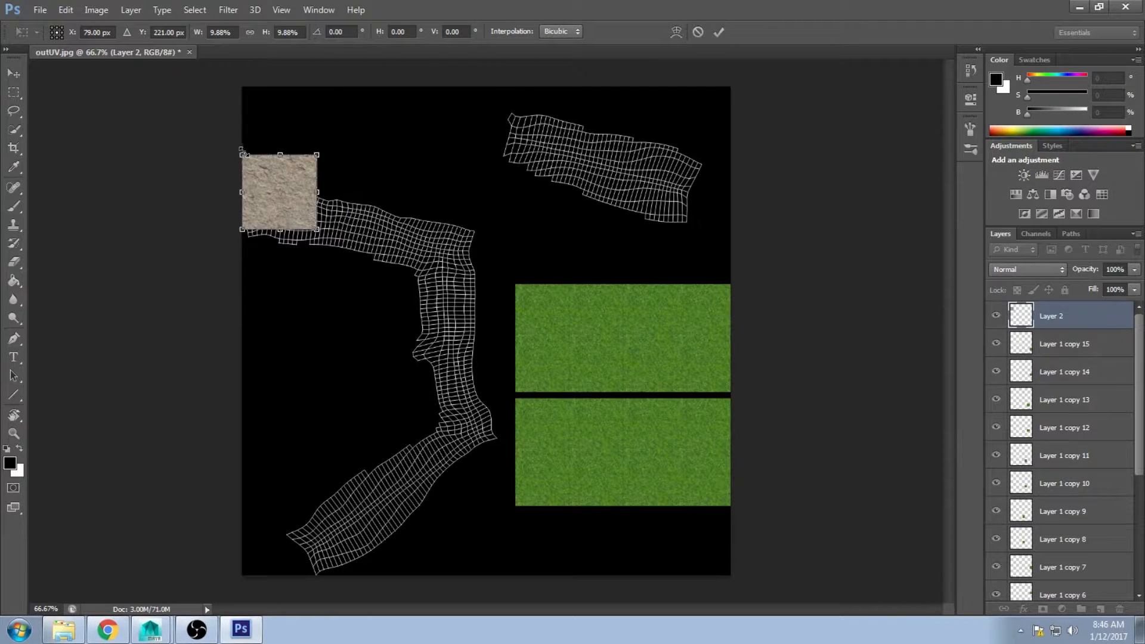
pyautogui.moveTo(240, 149); pyautogui.dragTo(258, 162)
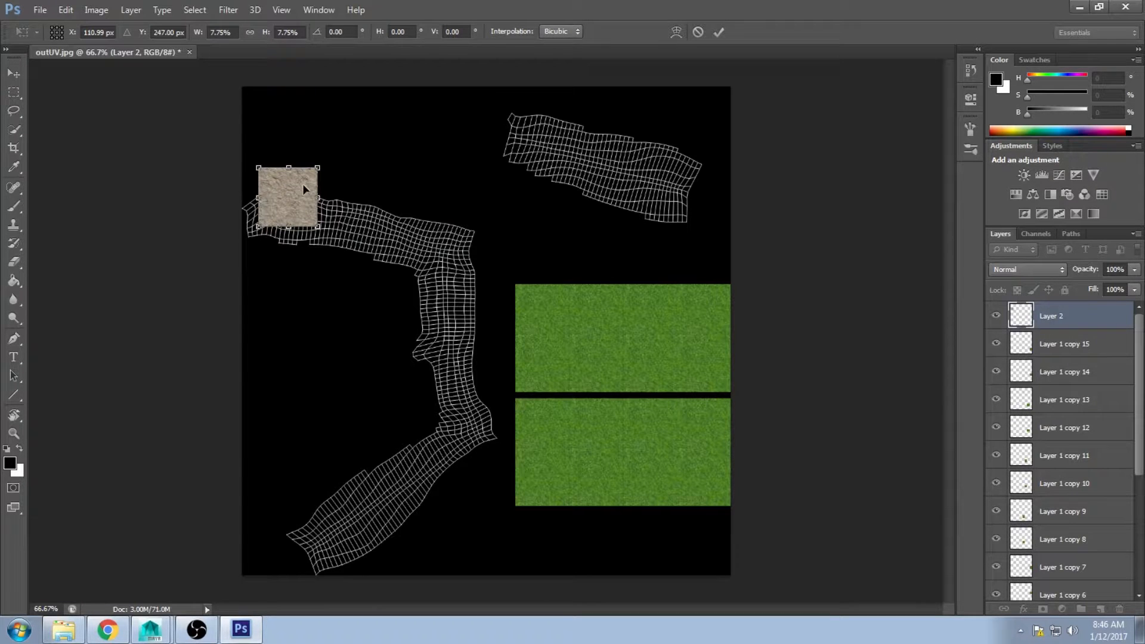
pyautogui.moveTo(302, 185); pyautogui.dragTo(289, 187)
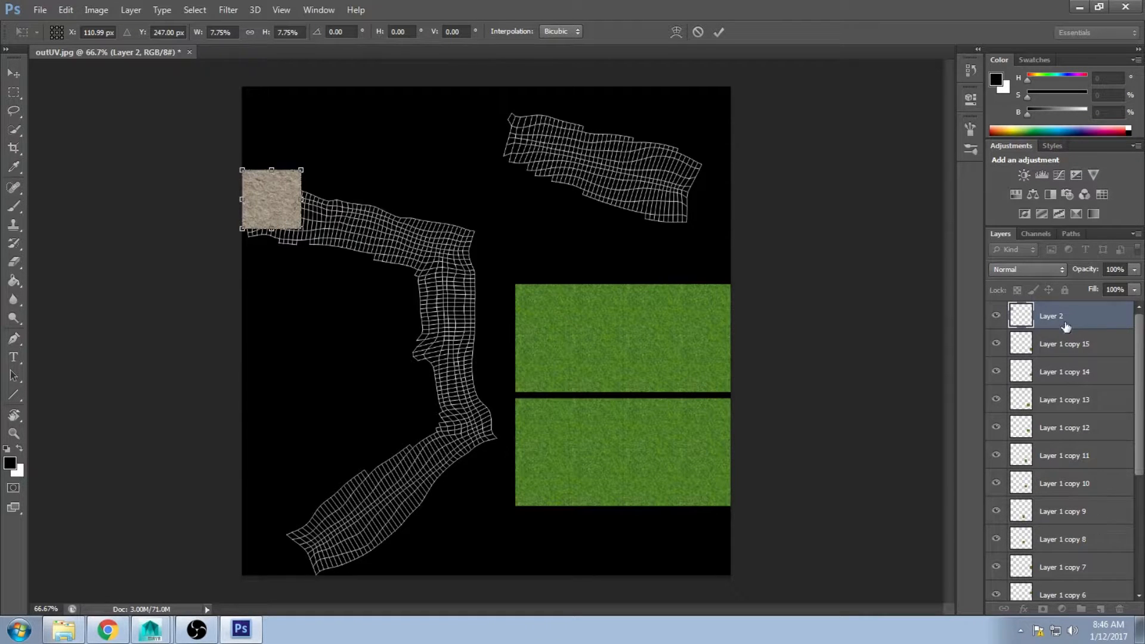
pyautogui.doubleClick(271, 184)
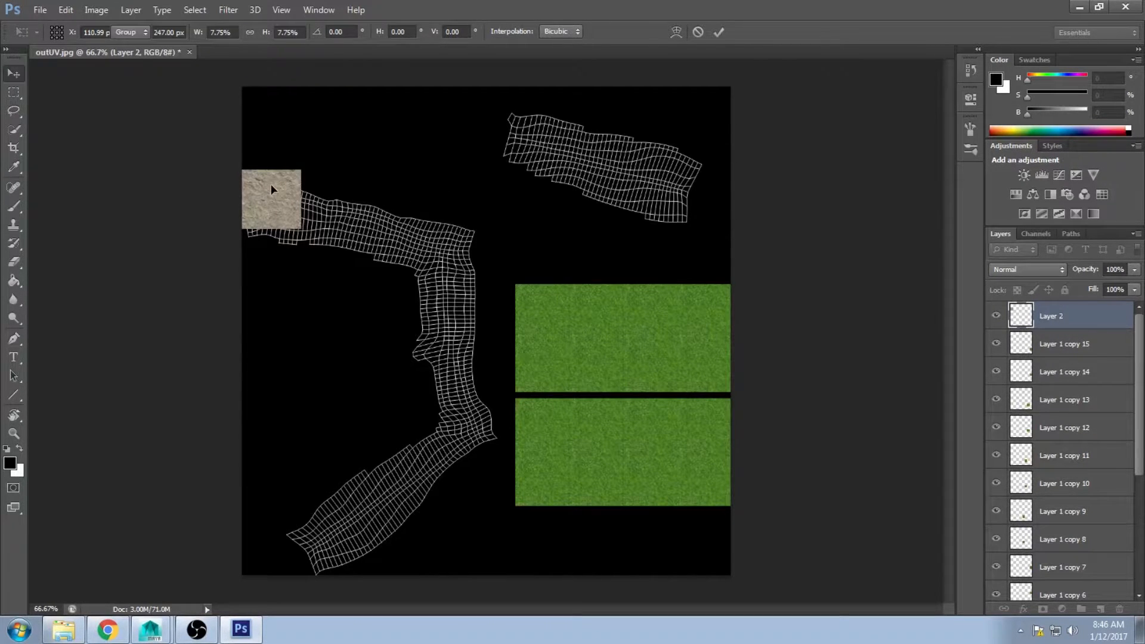
# - Duplicate the rock tile repeatedly and arrange the copies edge to edge until they cover the whole left shell
pyautogui.moveTo(1049, 319); pyautogui.dragTo(1100, 609)
pyautogui.moveTo(276, 212); pyautogui.dragTo(275, 269)
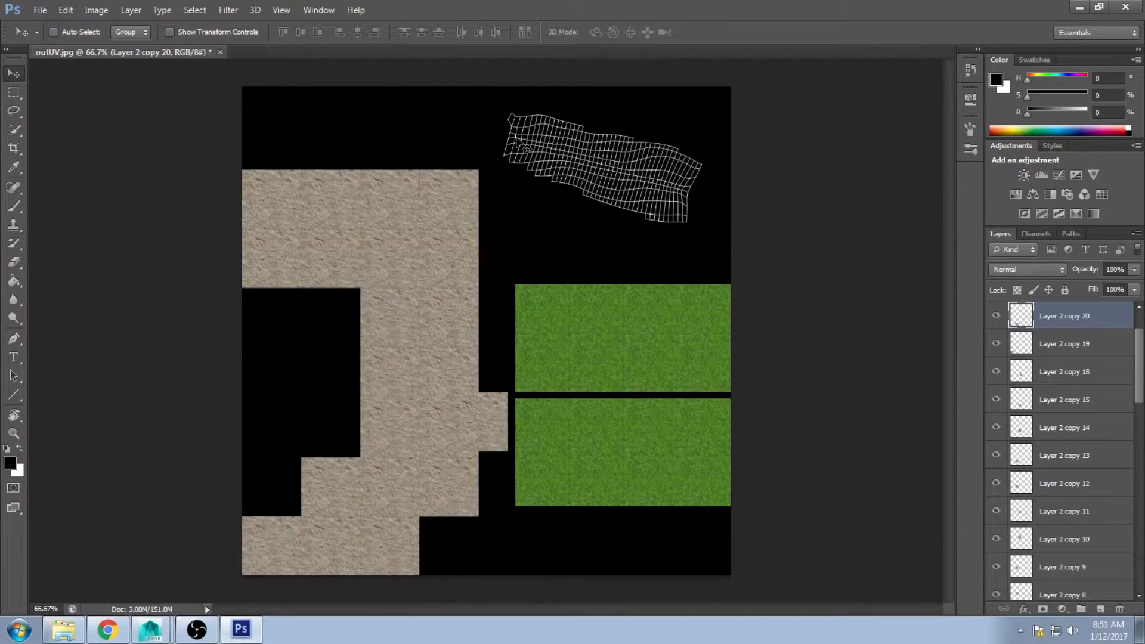
# - Search Google in Chrome for "sand seamless texture" and copy the 1024 × 1024 seamless desert sand image
pyautogui.click(107, 629)
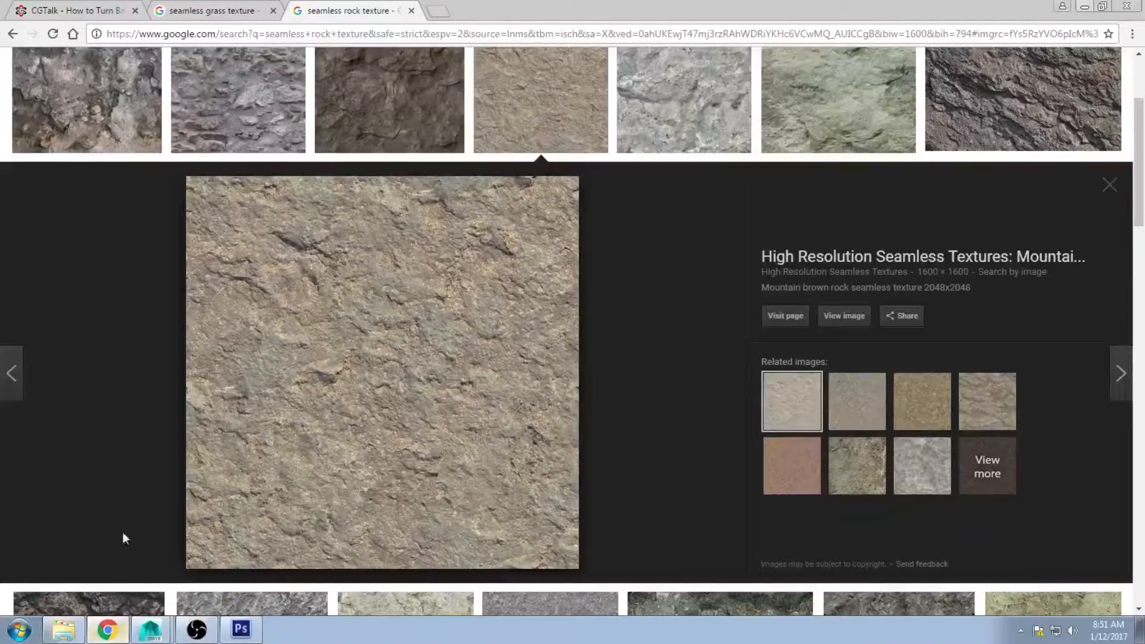
pyautogui.click(369, 35)
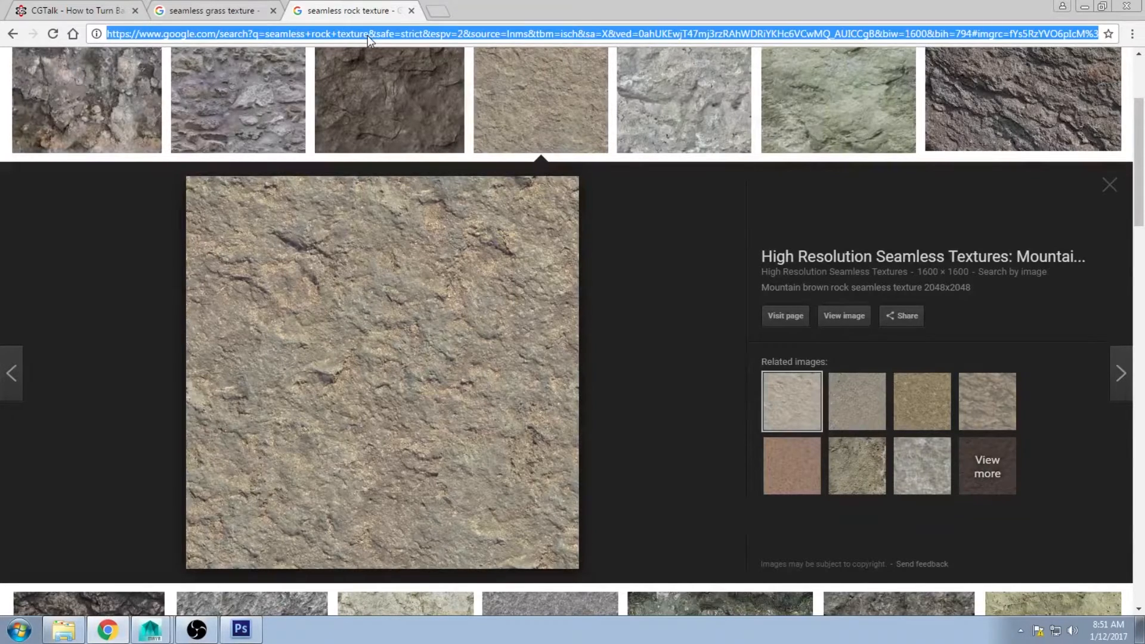
pyautogui.write('sand seamless texture')
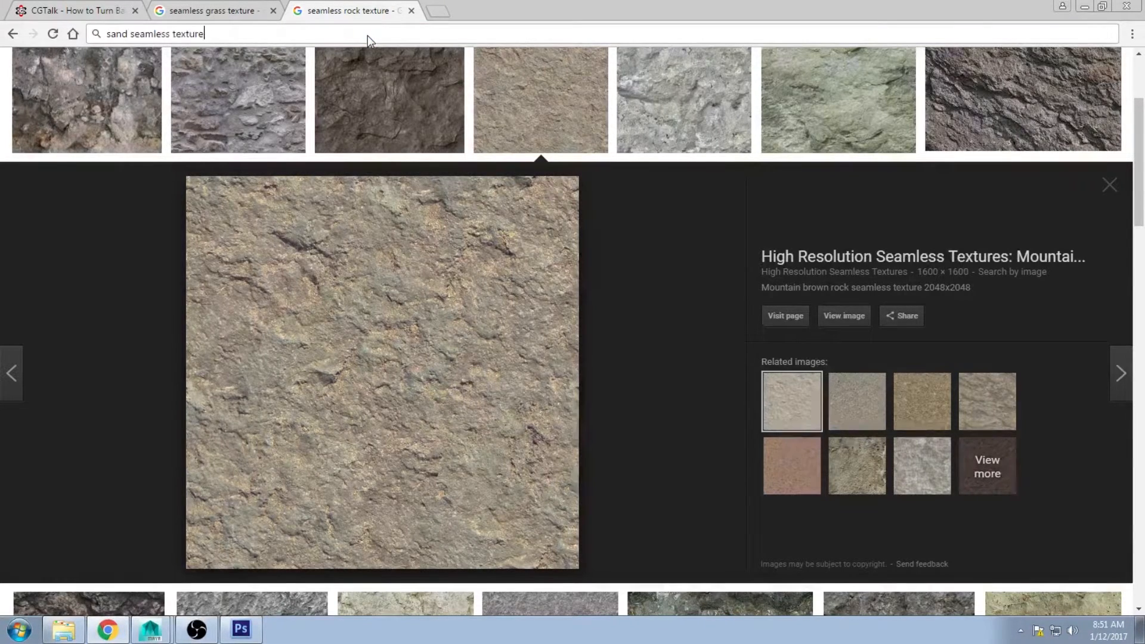
pyautogui.press('Return')
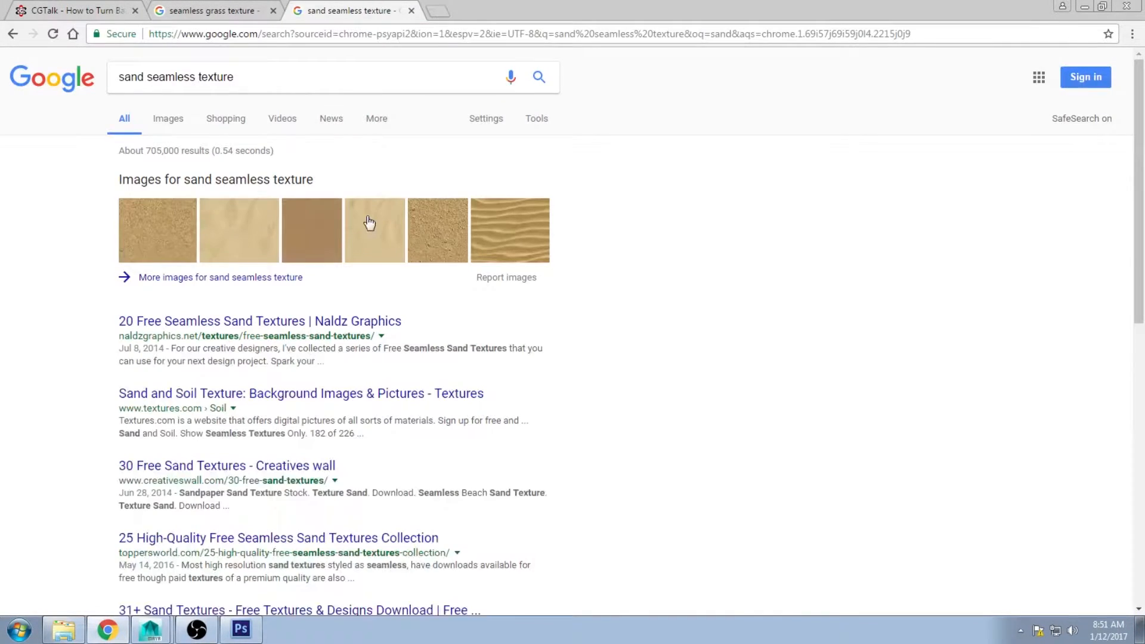
pyautogui.click(329, 238)
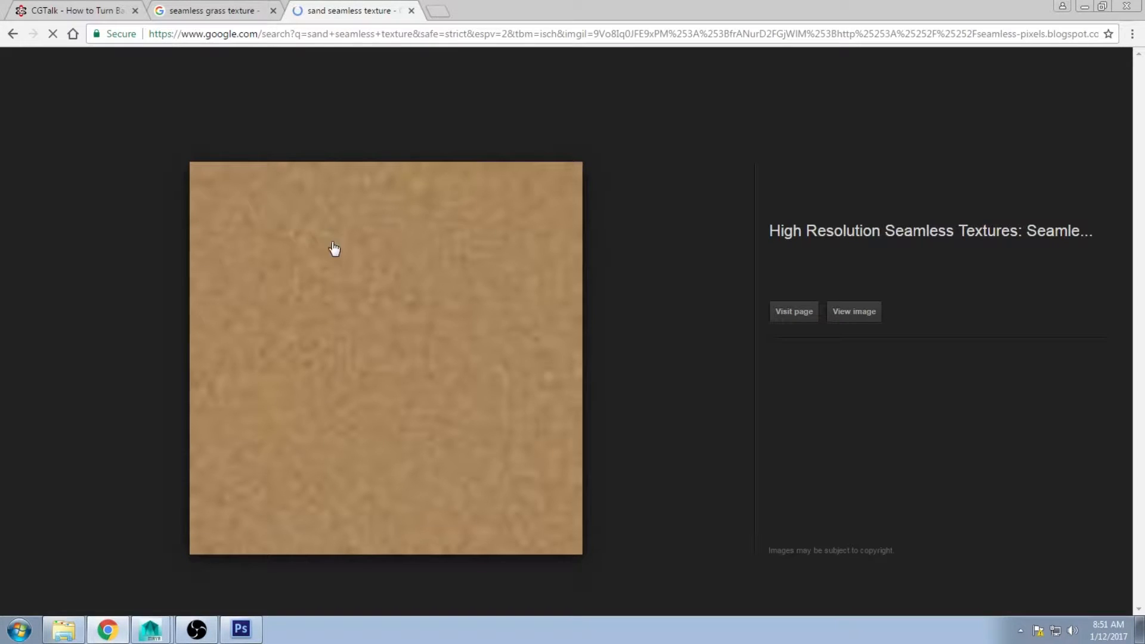
pyautogui.rightClick(392, 309)
pyautogui.click(465, 463)
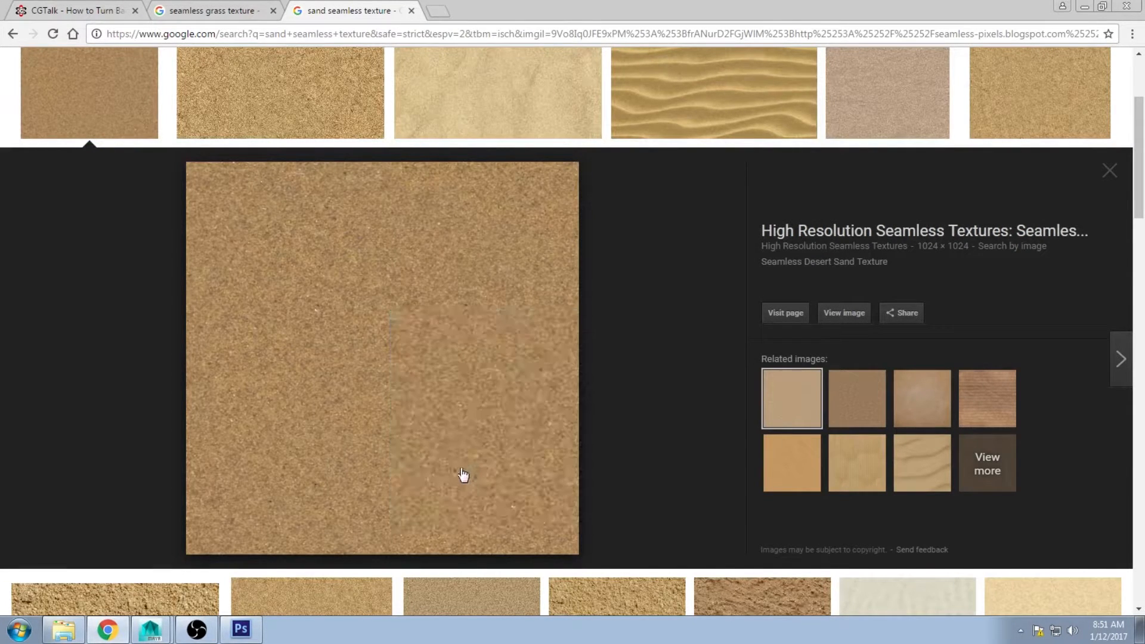
# - Paste the sand image into outUV.jpg in Photoshop, scaled proportionally to 35.55% and placed over the upper-right shell
pyautogui.click(258, 640)
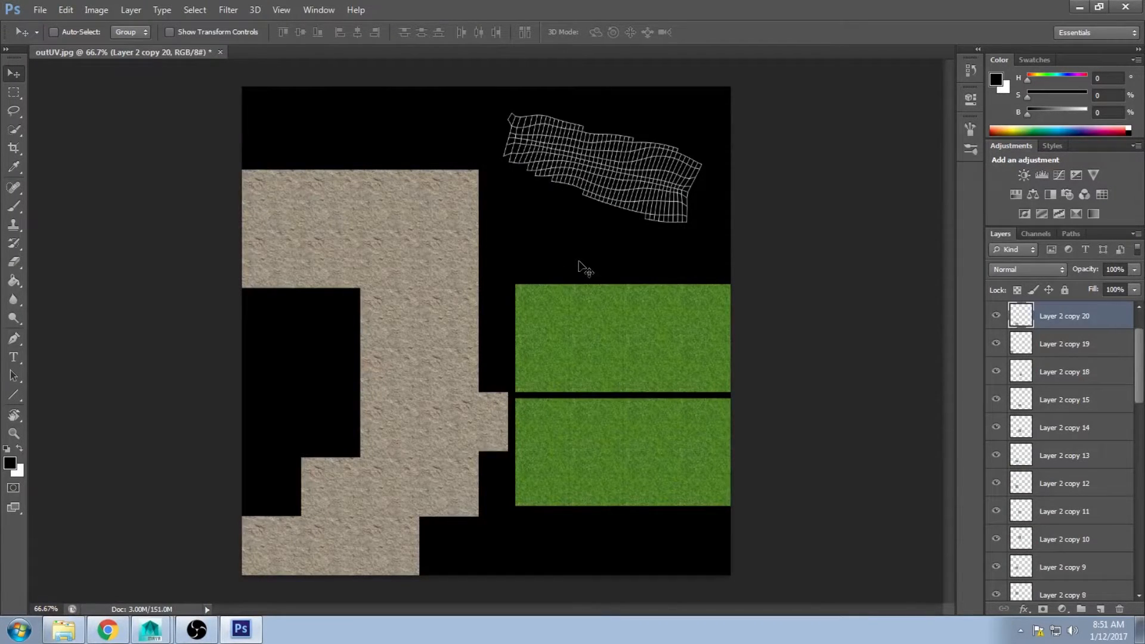
pyautogui.hotkey('ctrl', 'v')
pyautogui.hotkey('ctrl', 't')
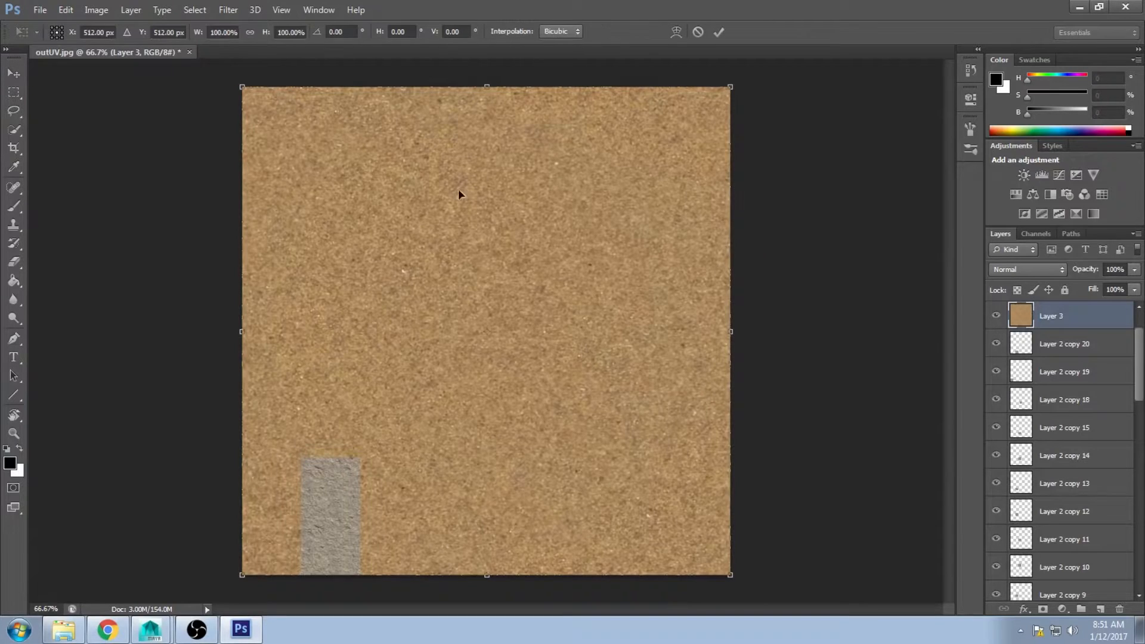
pyautogui.keyDown('shift'); pyautogui.moveTo(243, 90); pyautogui.dragTo(565, 393); pyautogui.keyUp('shift')
pyautogui.moveTo(599, 480); pyautogui.dragTo(556, 191)
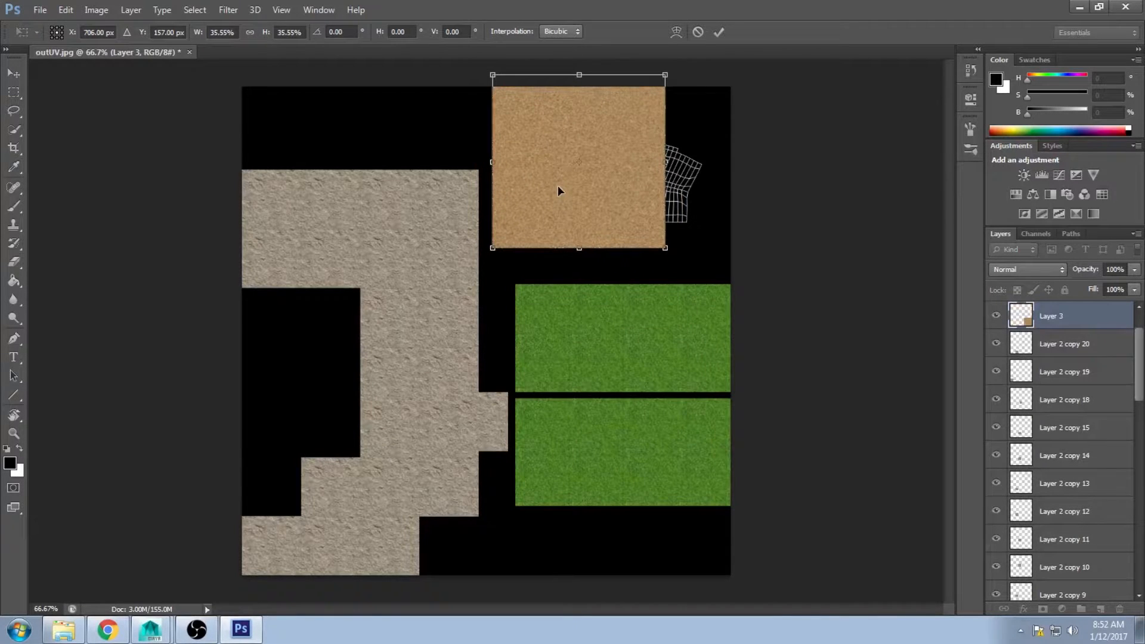
# - Reduce the sand layer's height to 33.11% and place a duplicate beside it to cover the shell's right end
pyautogui.moveTo(578, 248); pyautogui.dragTo(579, 236)
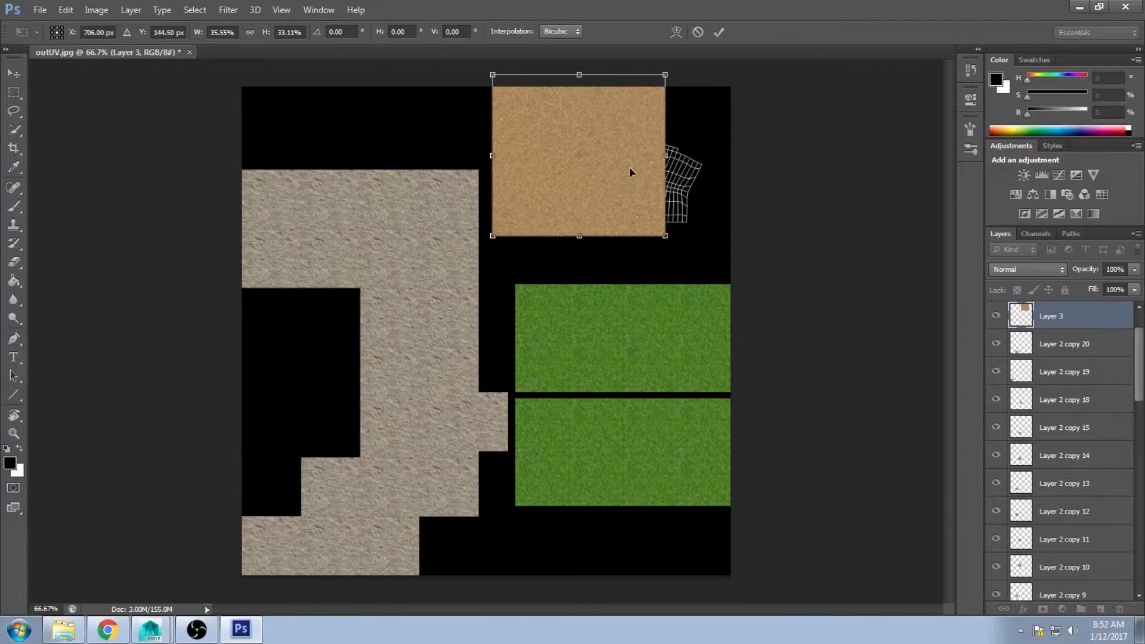
pyautogui.press('Return')
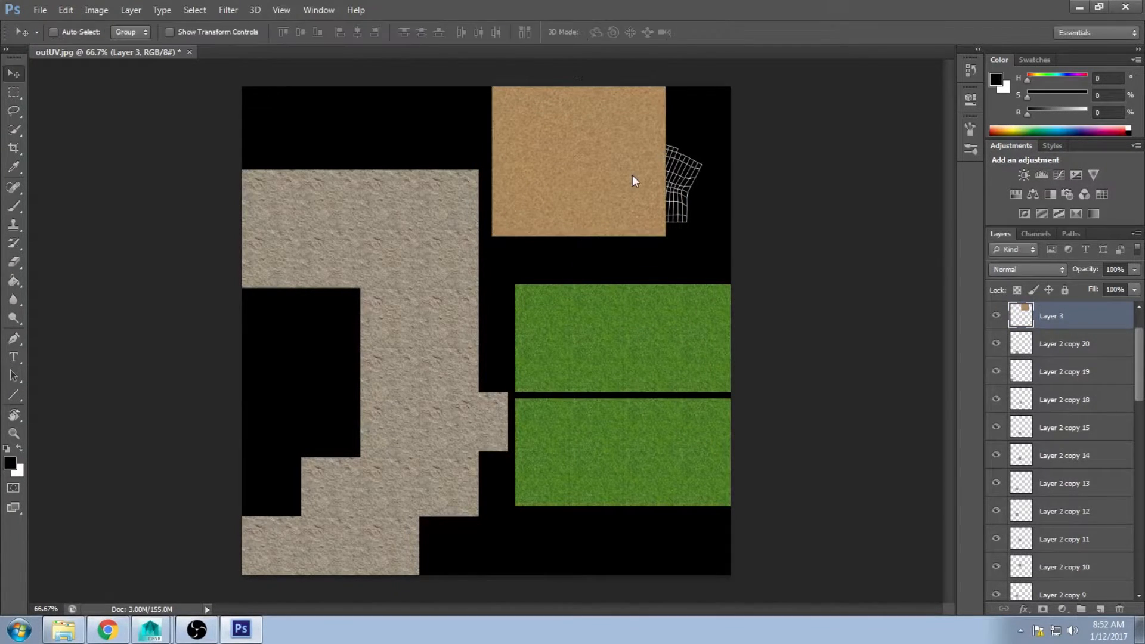
pyautogui.moveTo(1091, 318); pyautogui.dragTo(1100, 608)
pyautogui.moveTo(585, 164); pyautogui.dragTo(750, 157)
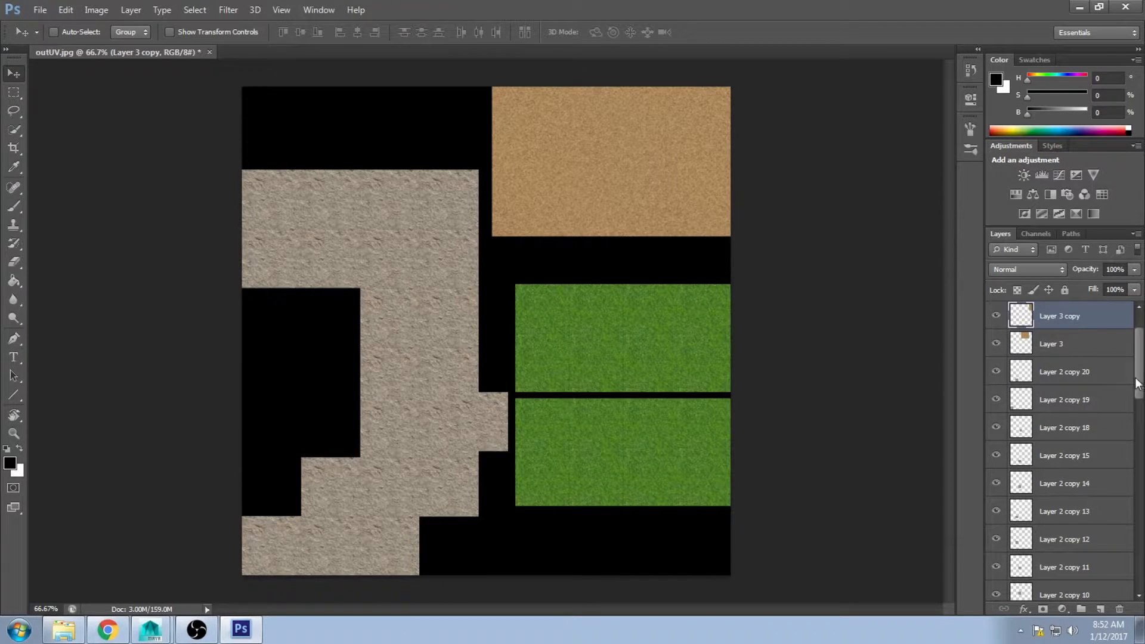
# - Hide the Background layer and merge all visible texture layers into one
pyautogui.moveTo(1137, 384); pyautogui.dragTo(1144, 573)
pyautogui.click(996, 586)
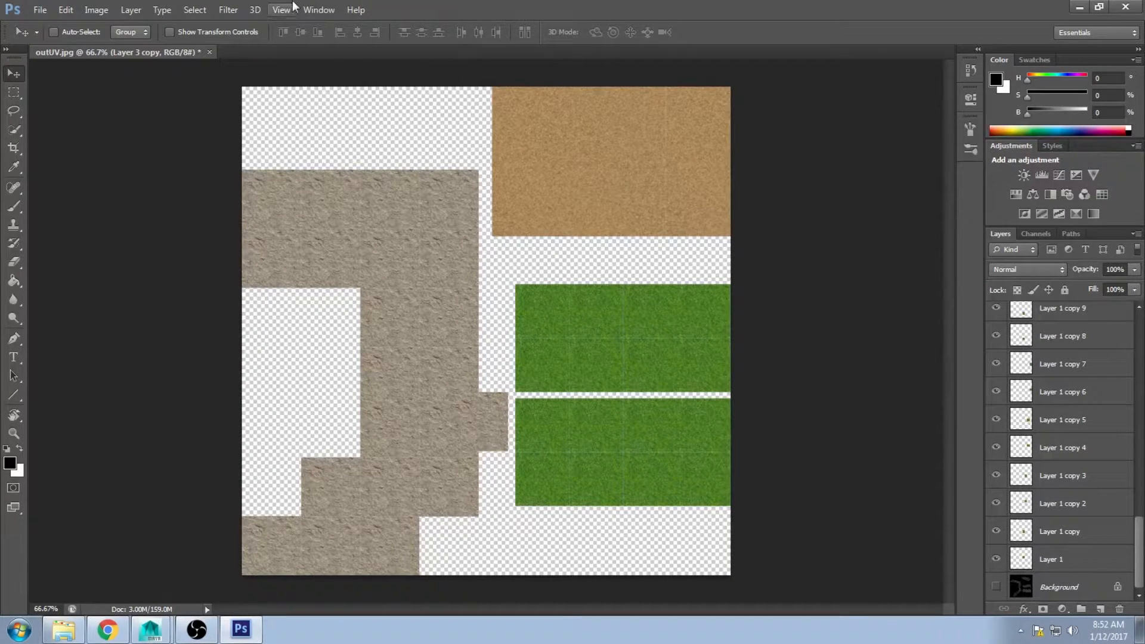
pyautogui.click(43, 8)
pyautogui.moveTo(97, 10)
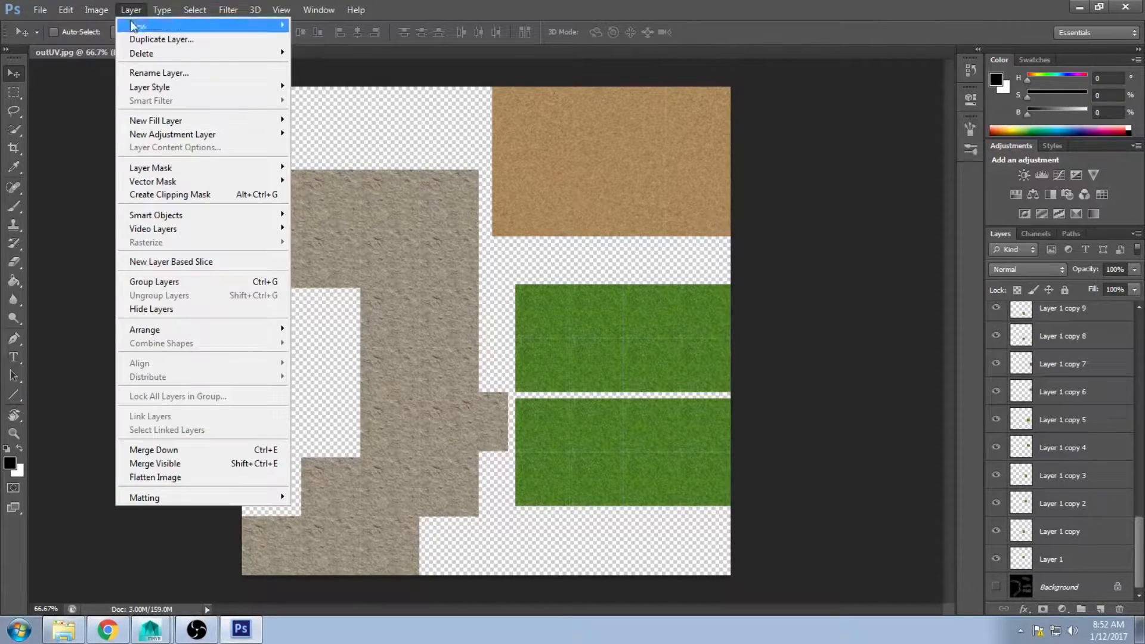
pyautogui.click(149, 463)
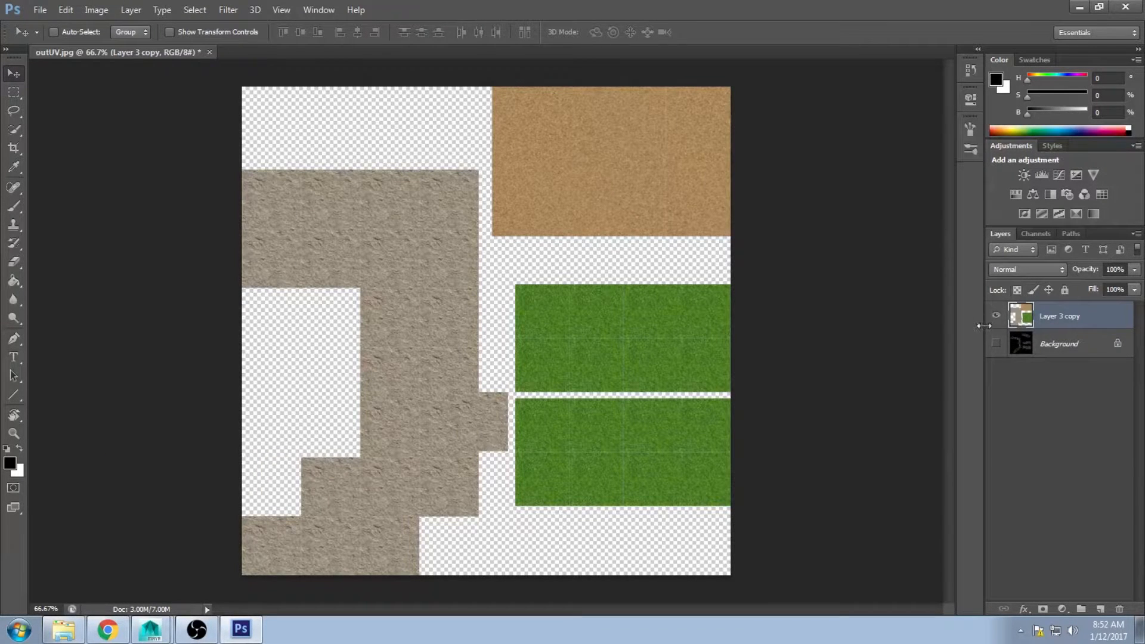
# - Show the Background layer again and lower the merged texture layer's opacity to 59%
pyautogui.click(996, 344)
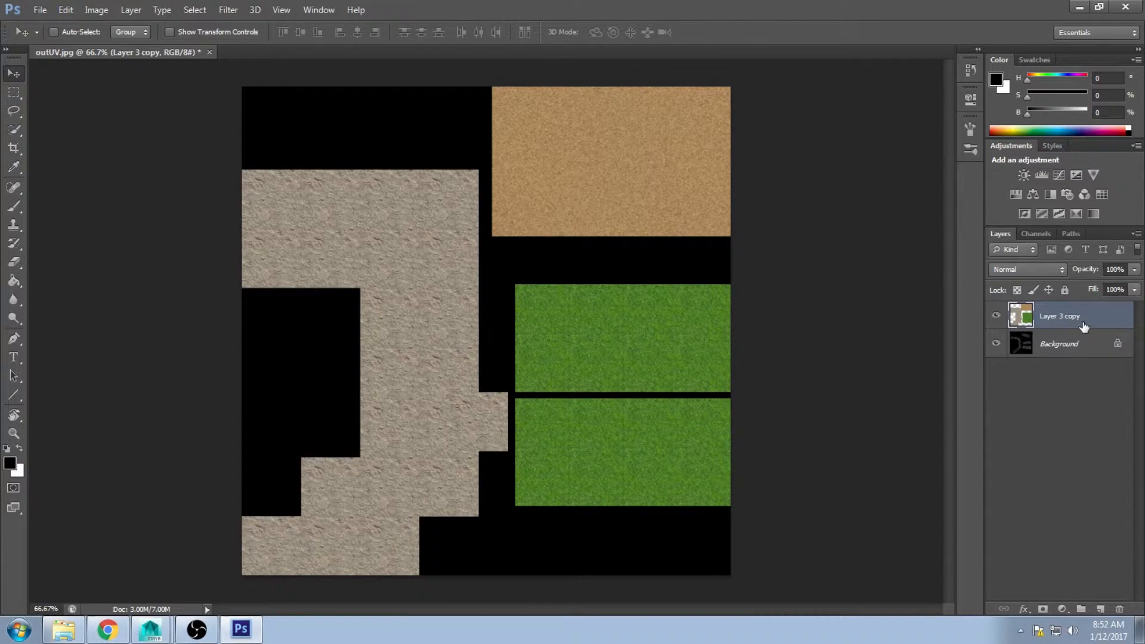
pyautogui.click(1132, 270)
pyautogui.moveTo(1099, 284)
pyautogui.mouseDown()
pyautogui.moveTo(1087, 287)
pyautogui.moveTo(1105, 289)
pyautogui.mouseUp()
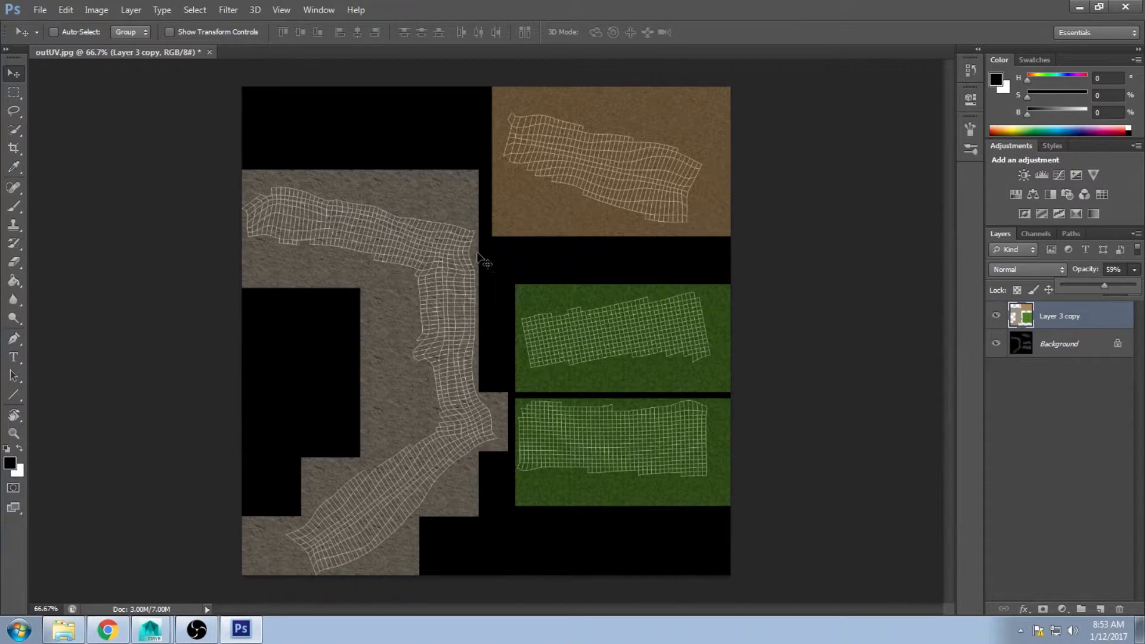
# - With the Clone Stamp at size 12, paint rock along the upper and right edges of the middle-right grass shell
pyautogui.click(13, 225)
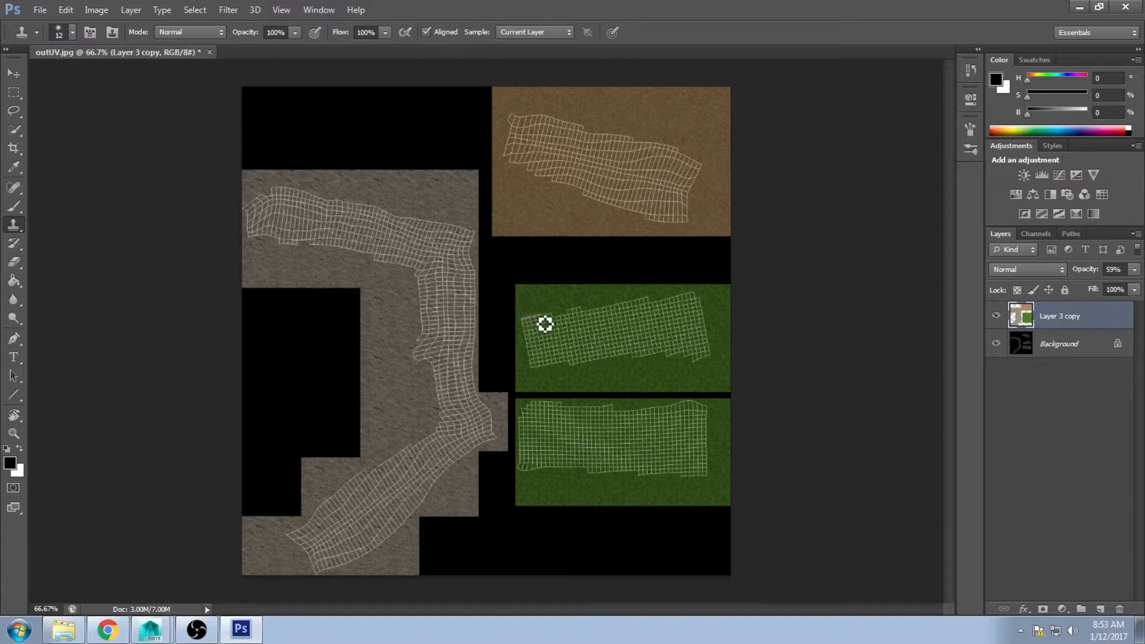
pyautogui.moveTo(545, 326)
pyautogui.mouseDown()
pyautogui.moveTo(656, 309)
pyautogui.moveTo(613, 312)
pyautogui.moveTo(652, 307)
pyautogui.moveTo(626, 312)
pyautogui.mouseUp()
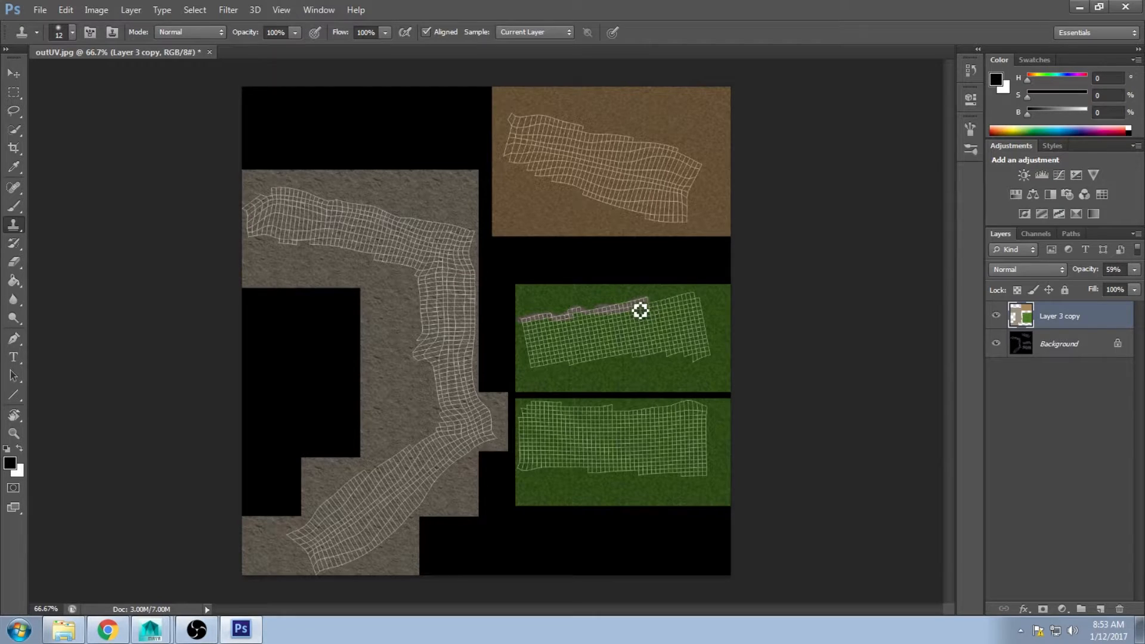
pyautogui.moveTo(639, 312); pyautogui.dragTo(703, 303)
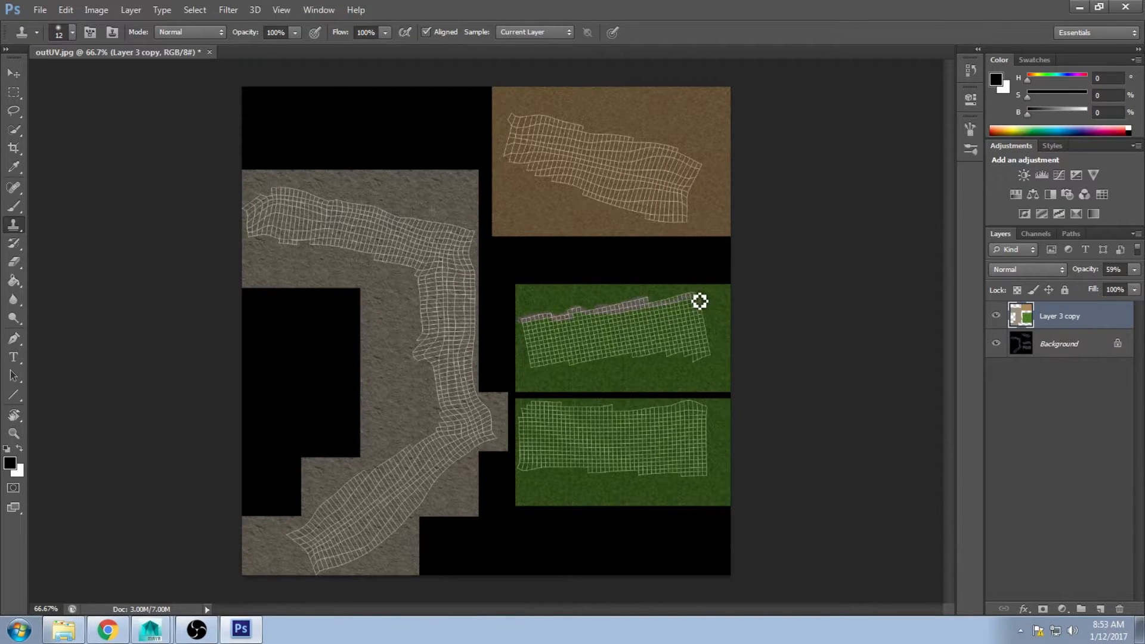
pyautogui.moveTo(700, 307); pyautogui.dragTo(717, 355)
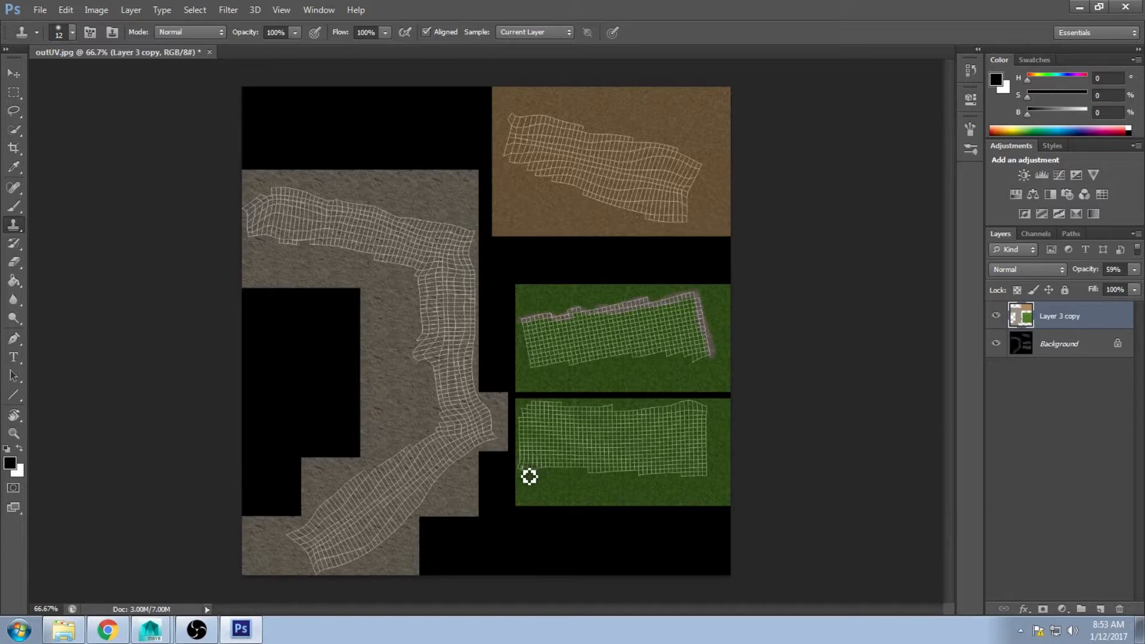
# - Clone rock texture along the bottom edge of the lower-right grass shell
pyautogui.moveTo(535, 476)
pyautogui.mouseDown()
pyautogui.moveTo(600, 475)
pyautogui.moveTo(582, 479)
pyautogui.mouseUp()
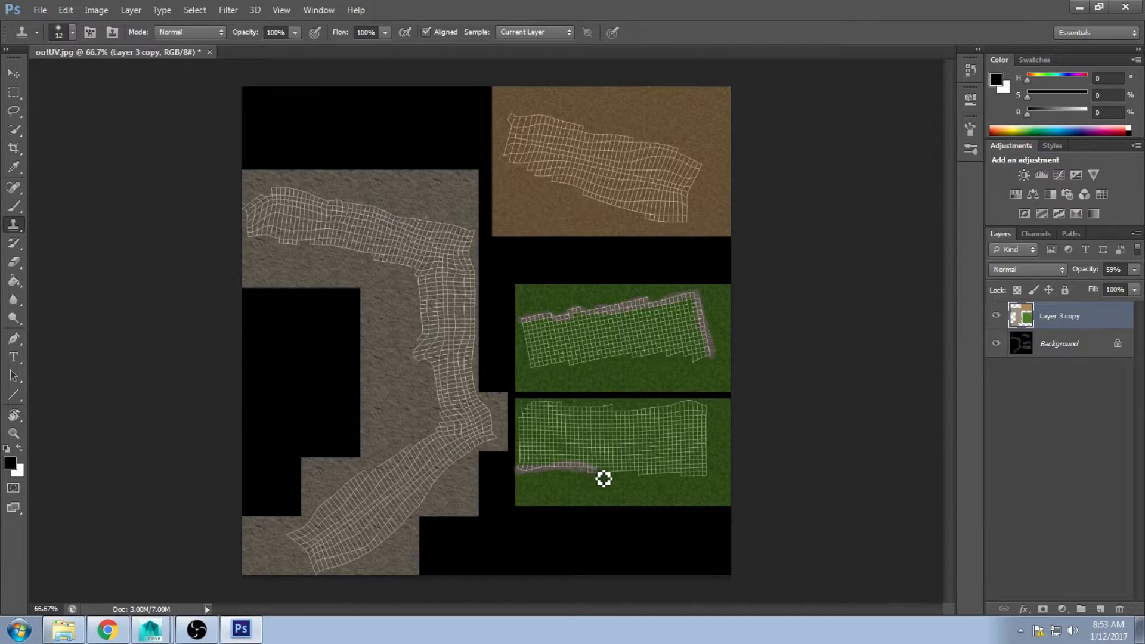
pyautogui.moveTo(588, 470)
pyautogui.mouseDown()
pyautogui.moveTo(644, 477)
pyautogui.moveTo(590, 480)
pyautogui.moveTo(620, 479)
pyautogui.mouseUp()
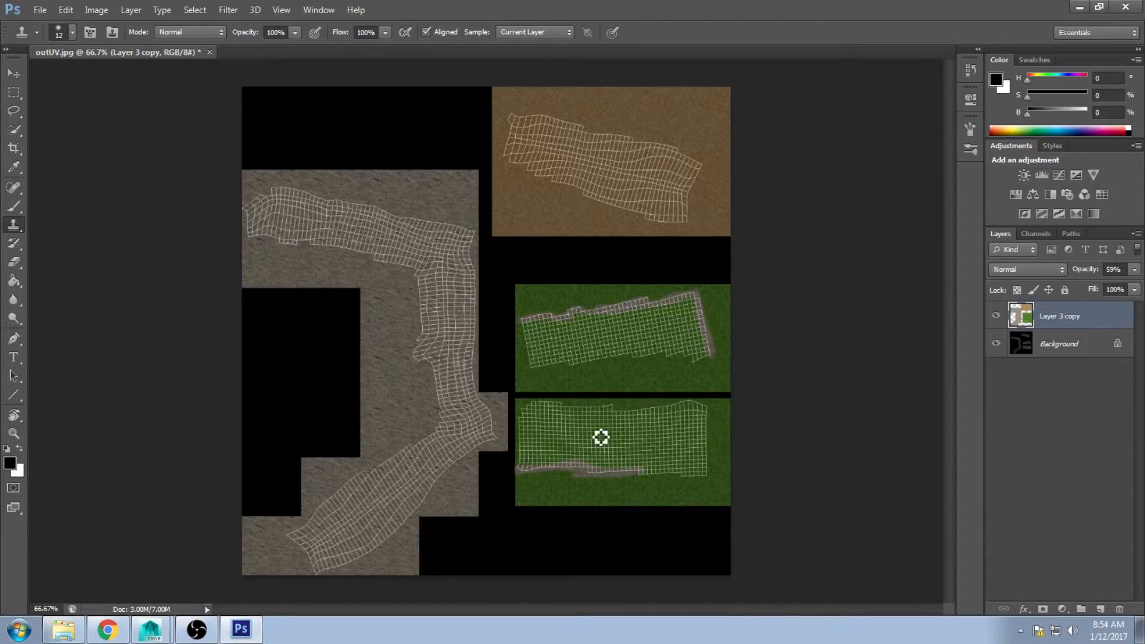
pyautogui.moveTo(651, 481); pyautogui.dragTo(700, 483)
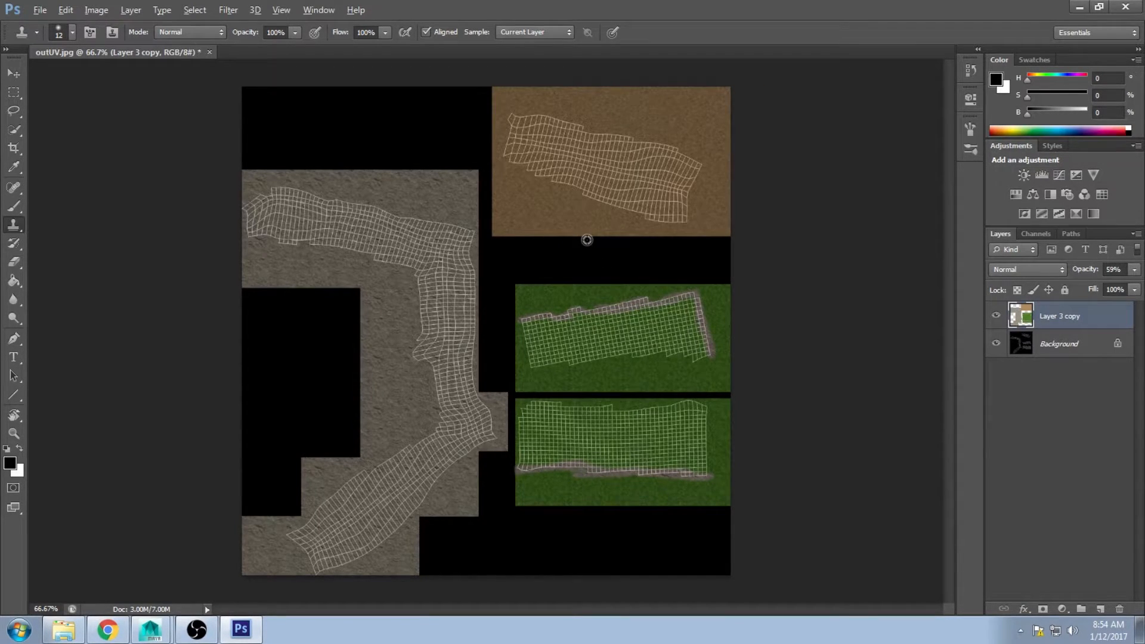
# - Sample the grass texture and clone it along the upper edge of the upper-right sand shell
pyautogui.press('alt')
pyautogui.press('alt')
pyautogui.moveTo(521, 123)
pyautogui.mouseDown()
pyautogui.moveTo(646, 154)
pyautogui.moveTo(629, 141)
pyautogui.moveTo(639, 145)
pyautogui.mouseUp()
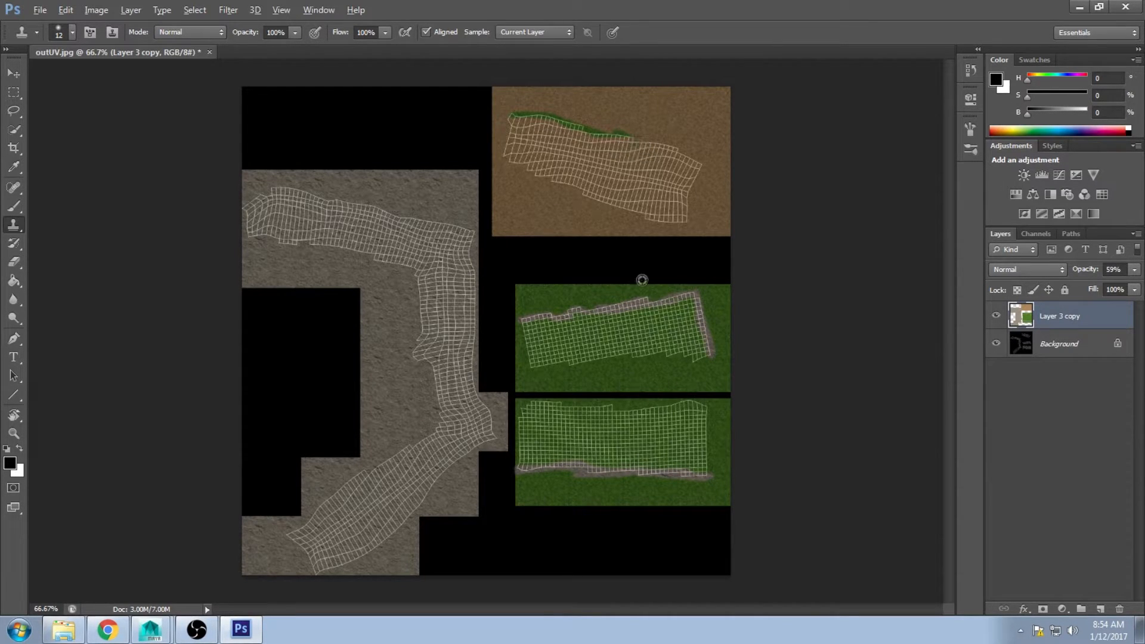
pyautogui.moveTo(636, 145)
pyautogui.mouseDown()
pyautogui.moveTo(710, 176)
pyautogui.moveTo(680, 157)
pyautogui.mouseUp()
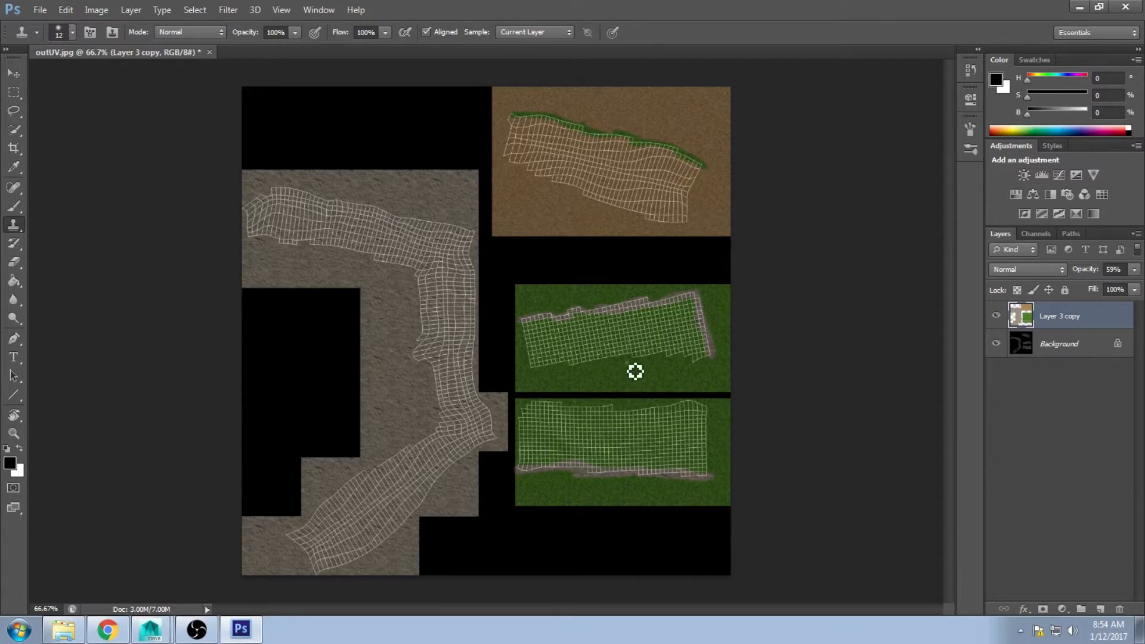
# - Clone grass texture along the left and lower edges of the upper-right sand shell
pyautogui.moveTo(513, 166)
pyautogui.mouseDown()
pyautogui.moveTo(584, 199)
pyautogui.moveTo(511, 159)
pyautogui.mouseUp()
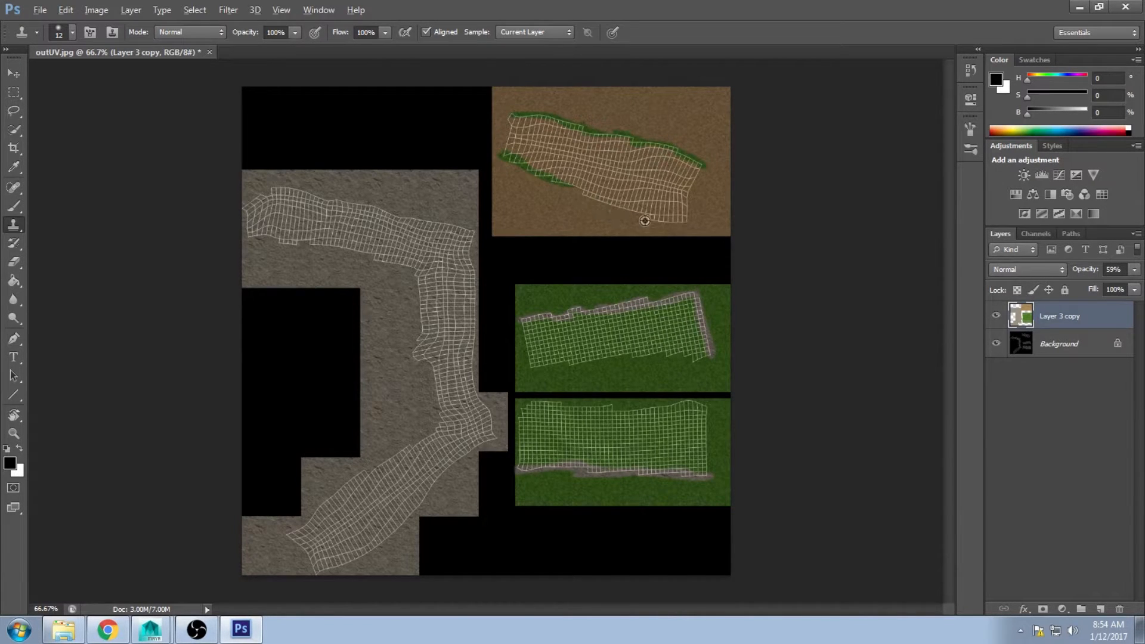
pyautogui.keyDown('alt'); pyautogui.click(646, 363); pyautogui.keyUp('alt')
pyautogui.moveTo(582, 197)
pyautogui.mouseDown()
pyautogui.moveTo(690, 232)
pyautogui.moveTo(644, 223)
pyautogui.moveTo(660, 228)
pyautogui.mouseUp()
# - Save the layered document as outUV.psd in the images folder, replacing the existing file
pyautogui.click(41, 11)
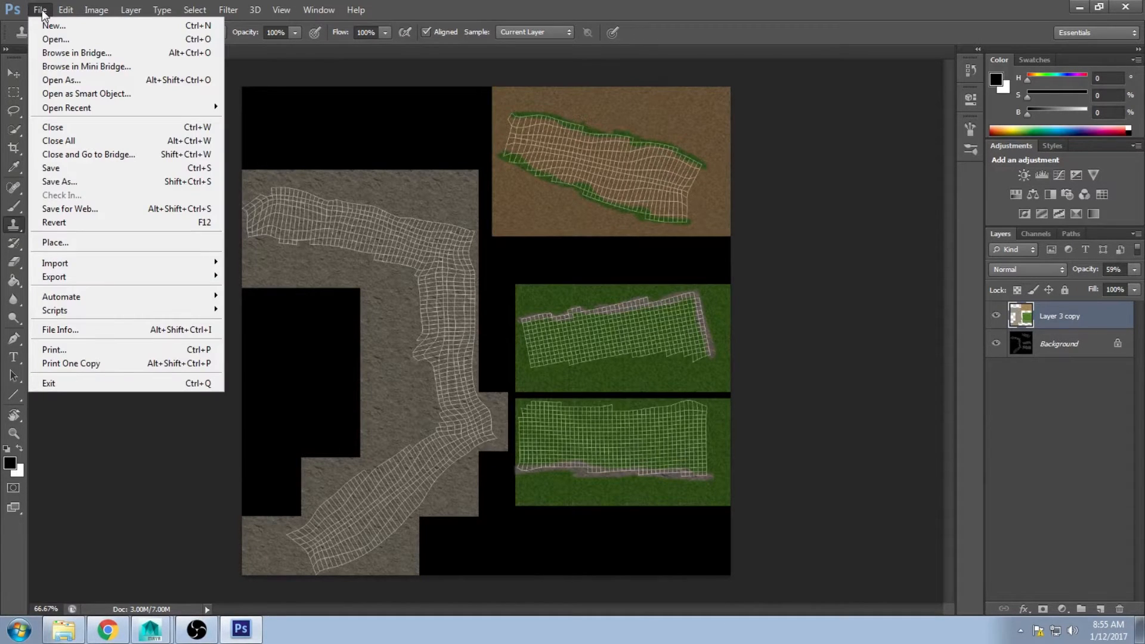
pyautogui.click(75, 181)
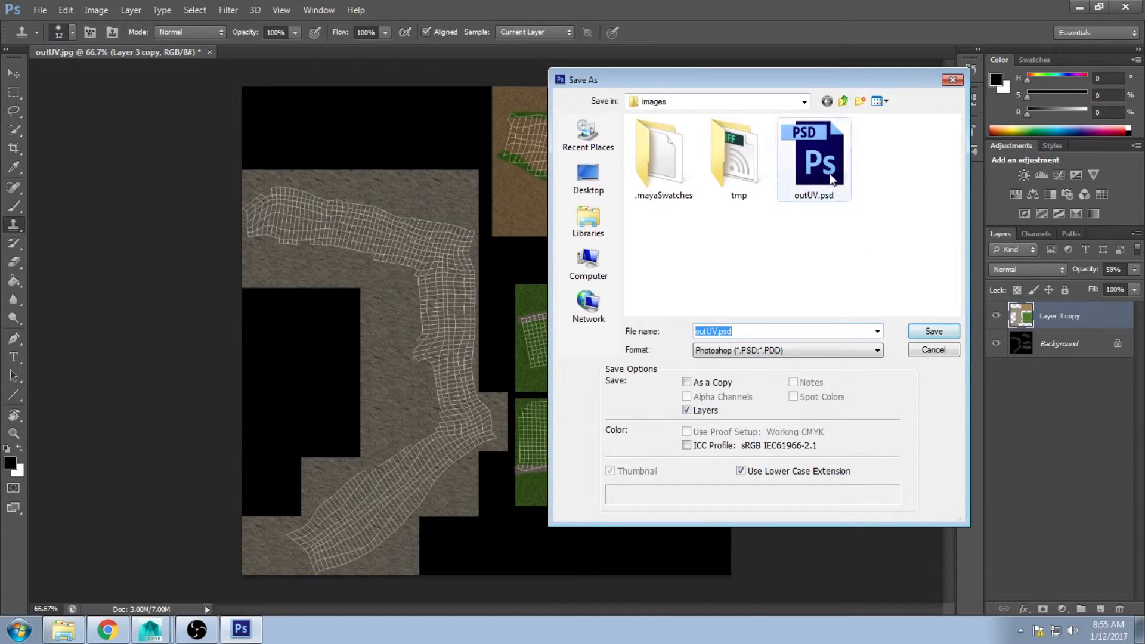
pyautogui.click(933, 331)
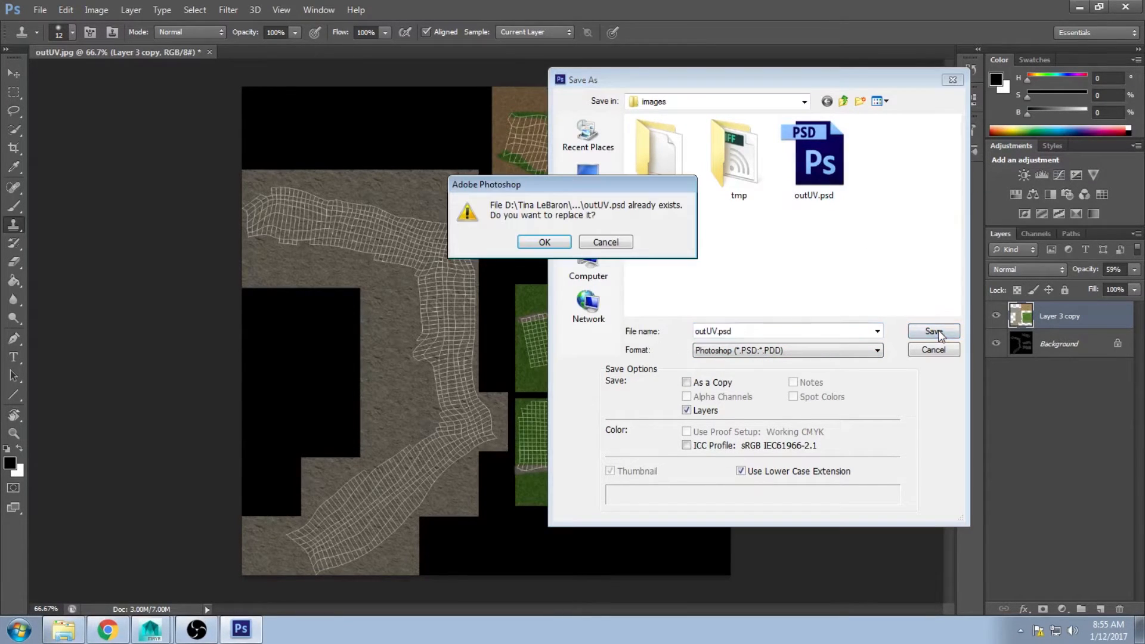
pyautogui.click(544, 243)
pyautogui.click(719, 193)
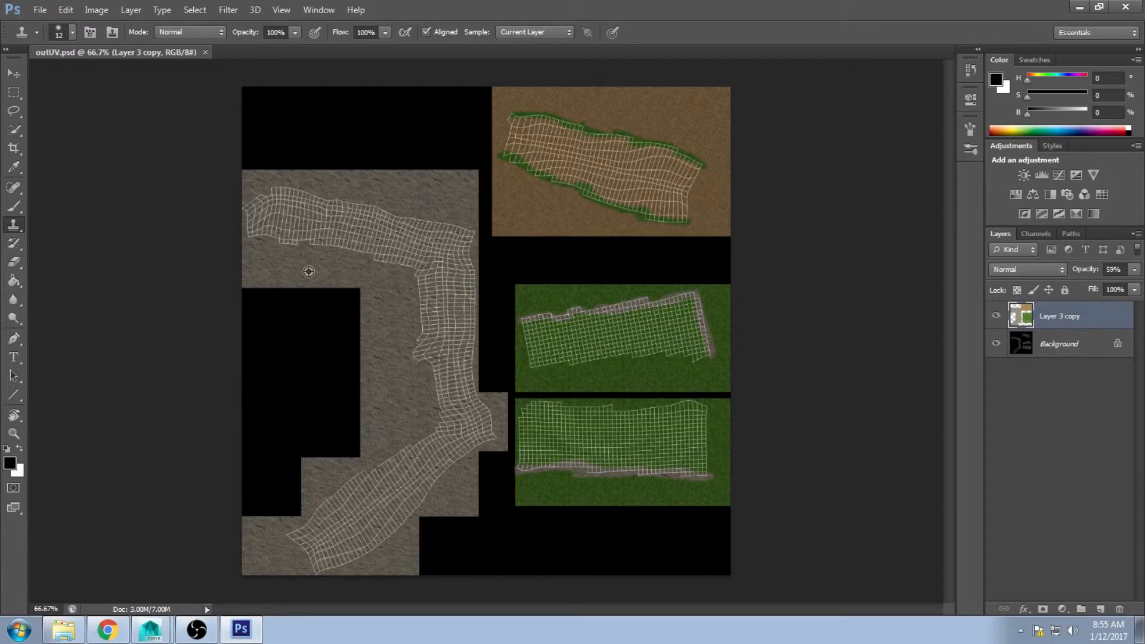
# - Clone rock texture along the right edge of the upper-right sand shell and save the document
pyautogui.moveTo(701, 187); pyautogui.dragTo(694, 227)
pyautogui.moveTo(694, 195)
pyautogui.mouseDown()
pyautogui.moveTo(699, 226)
pyautogui.moveTo(713, 187)
pyautogui.mouseUp()
pyautogui.click(50, 13)
pyautogui.click(179, 161)
# - Save a JPEG copy named outUVfinished.jpg in the images folder at maximum quality 12
pyautogui.click(38, 10)
pyautogui.click(70, 179)
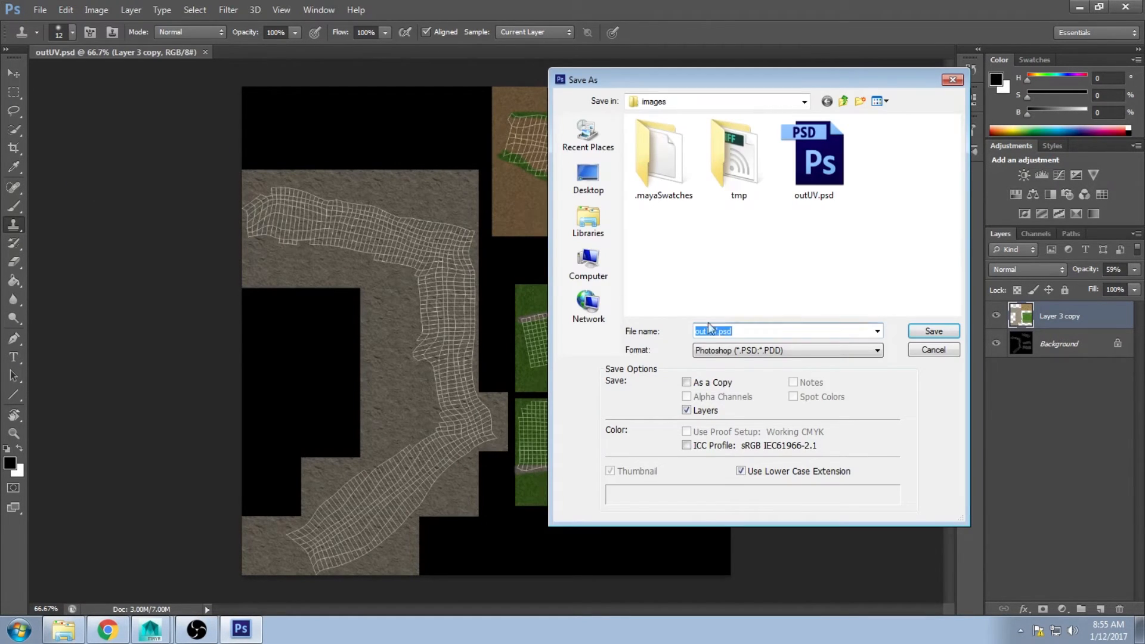
pyautogui.click(776, 346)
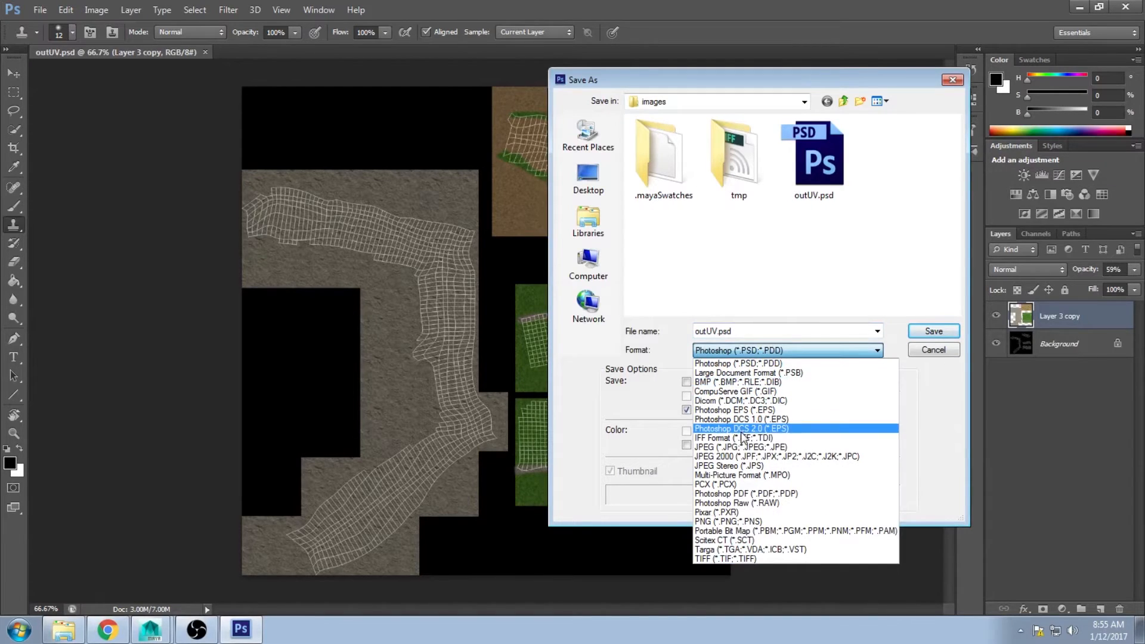
pyautogui.click(742, 447)
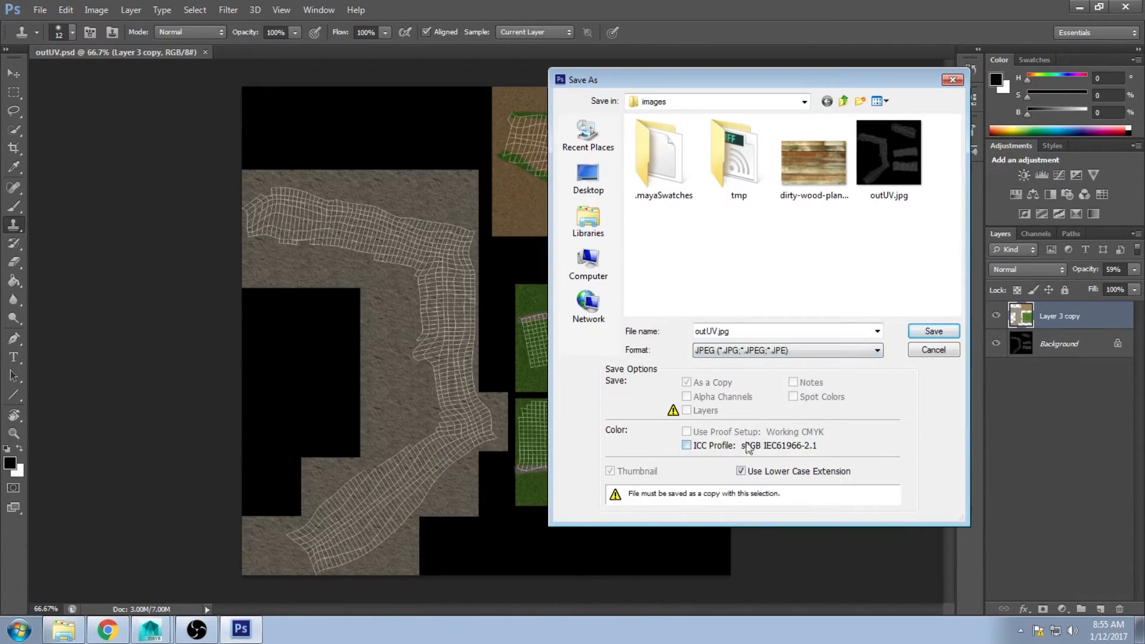
pyautogui.doubleClick(721, 331)
pyautogui.click(717, 331)
pyautogui.click(933, 332)
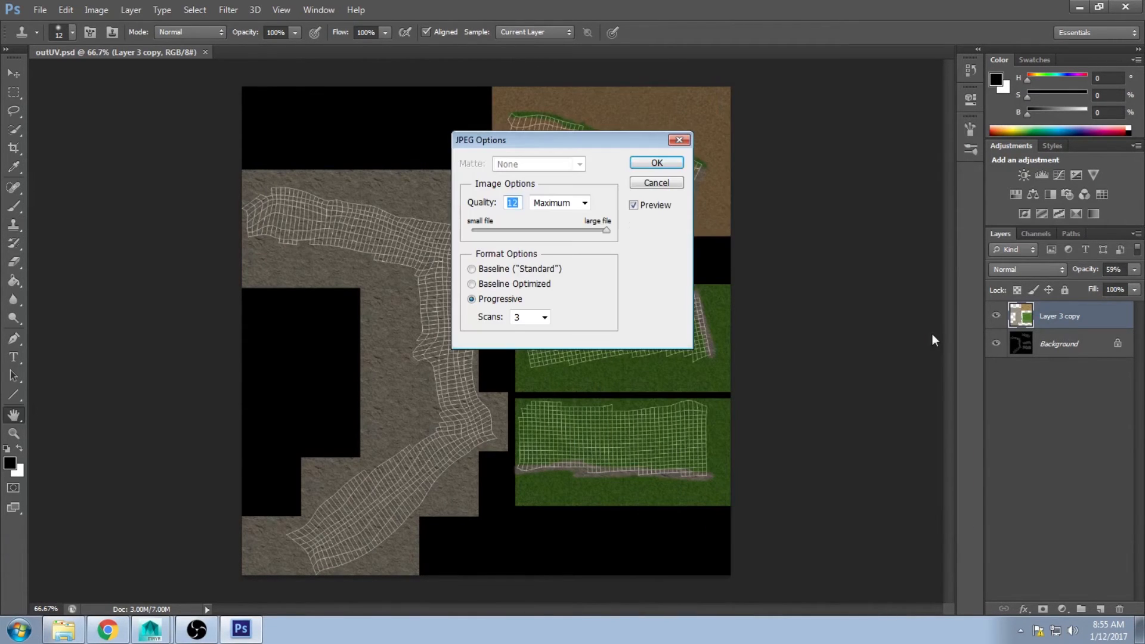
pyautogui.click(661, 166)
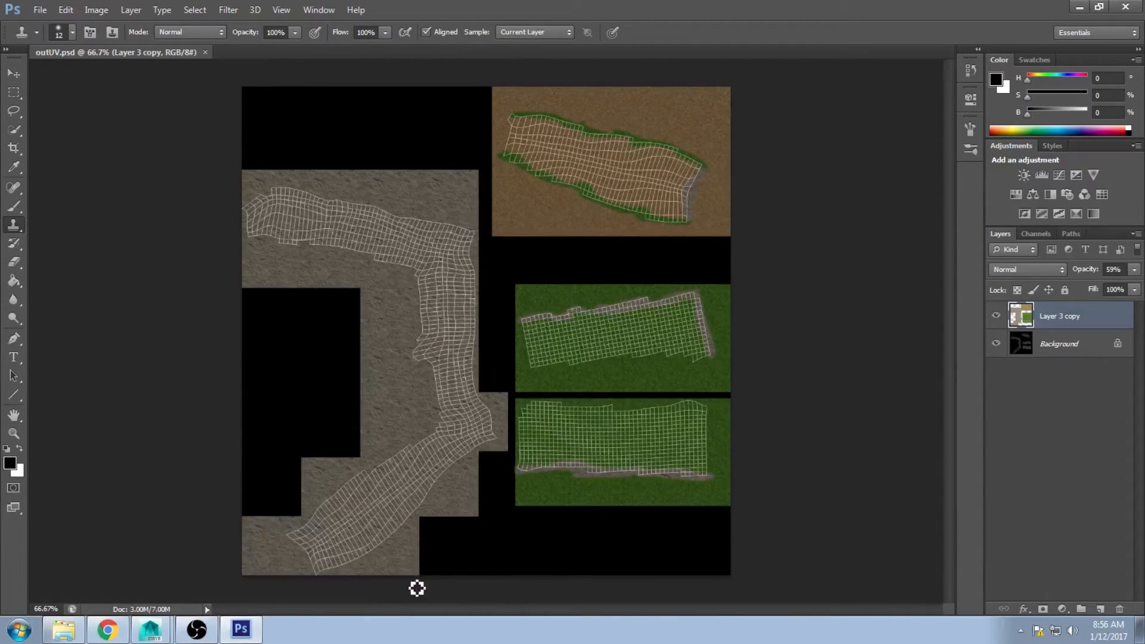
# - Switch to Maya's Hypershade and create a new Blinn material
pyautogui.click(150, 633)
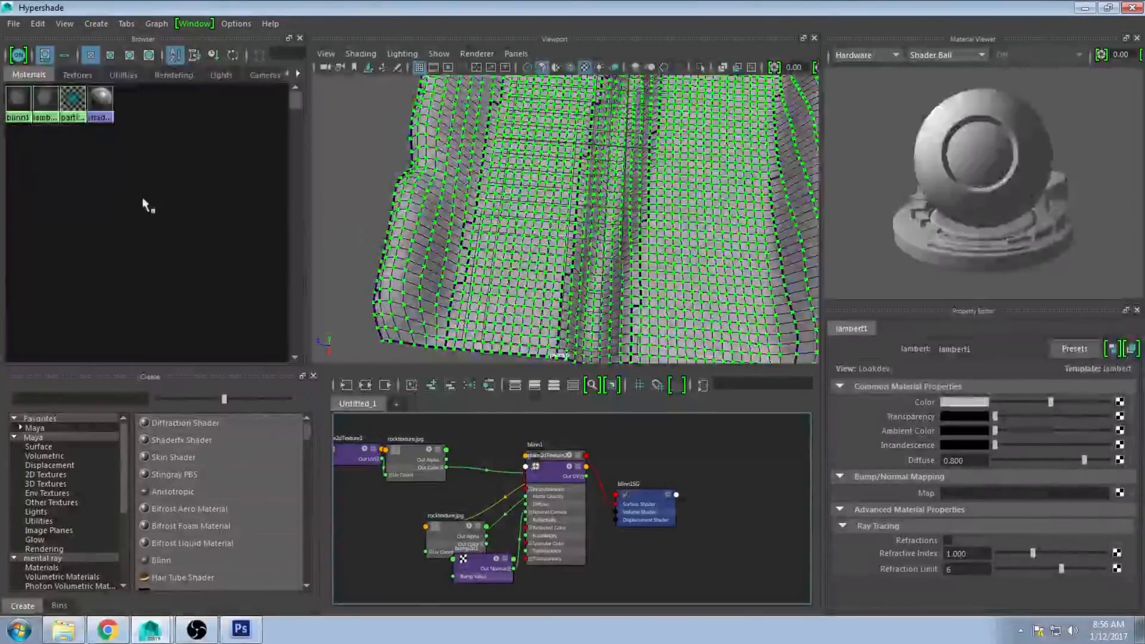
pyautogui.click(94, 22)
pyautogui.moveTo(278, 43)
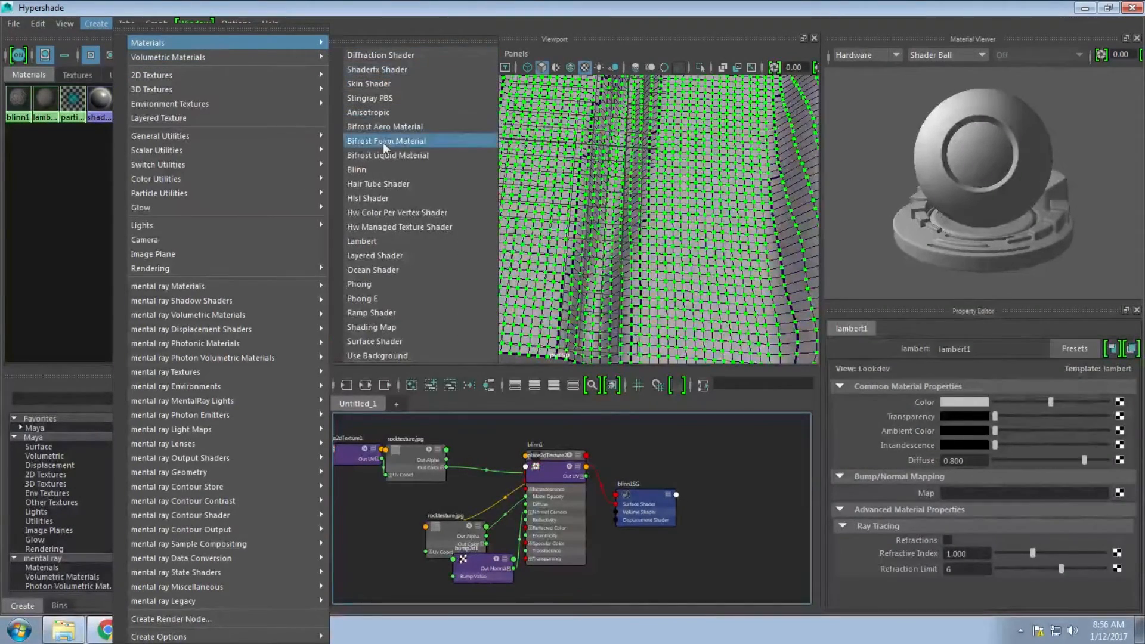
pyautogui.click(378, 168)
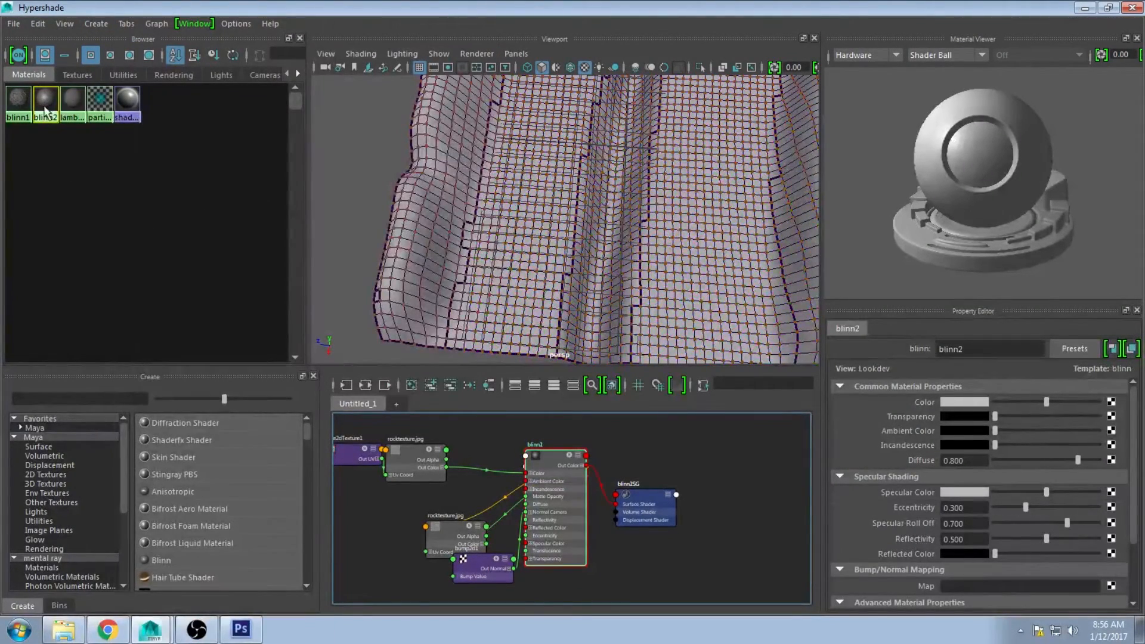
# - Connect a file texture to the new Blinn's color and load outUVfinished.jpg from the project's images folder
pyautogui.click(1111, 403)
pyautogui.click(545, 349)
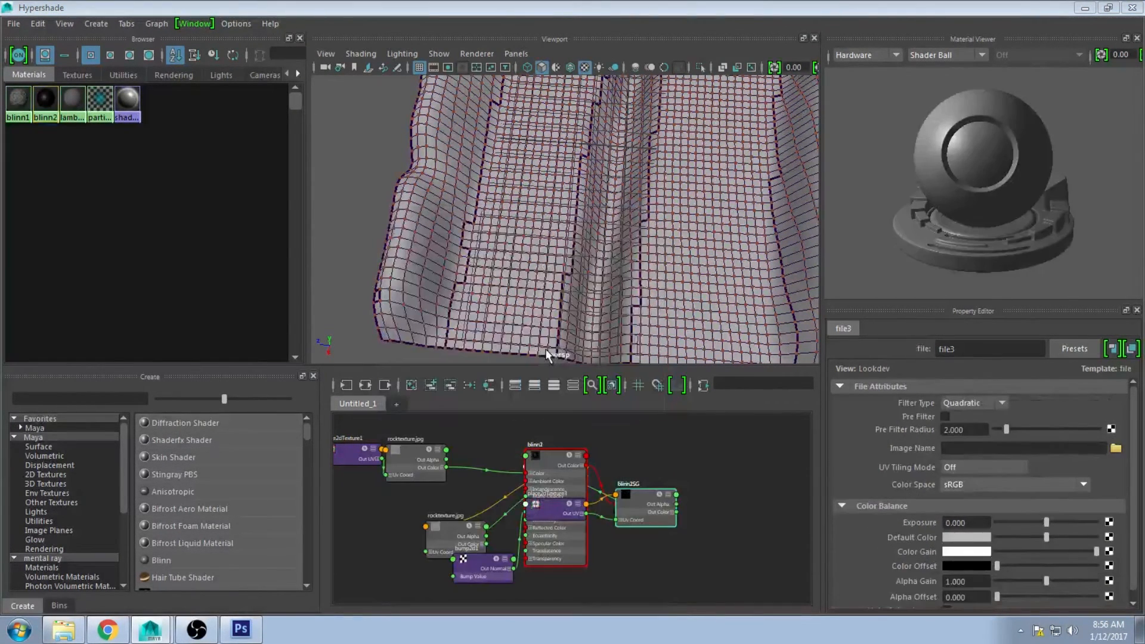
pyautogui.click(1113, 448)
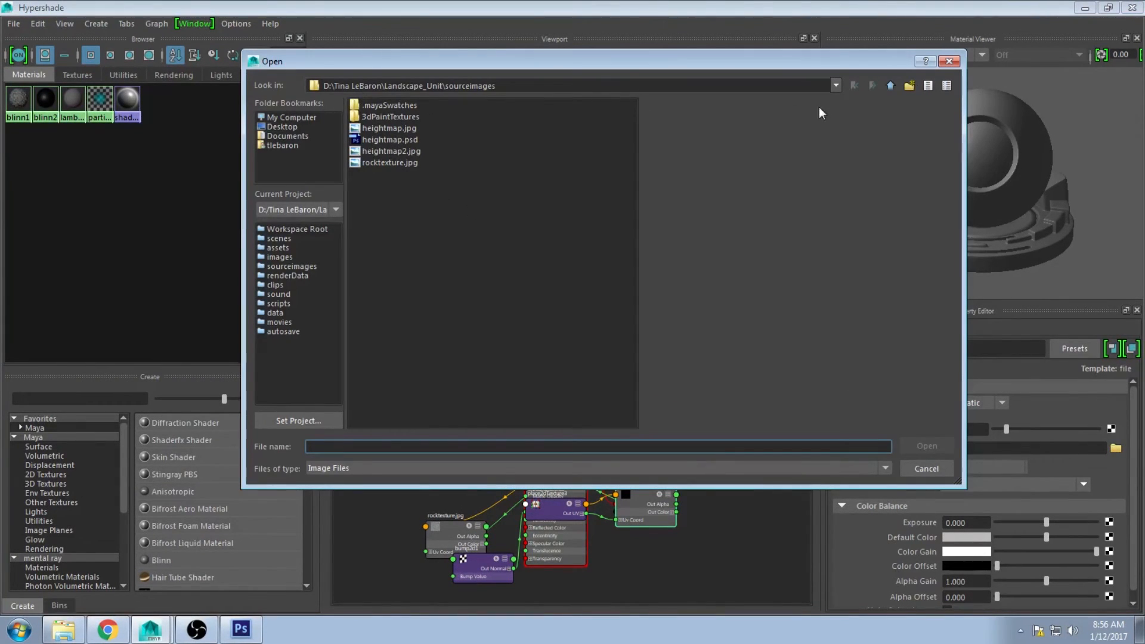
pyautogui.click(889, 85)
pyautogui.click(377, 163)
pyautogui.doubleClick(377, 163)
pyautogui.click(393, 173)
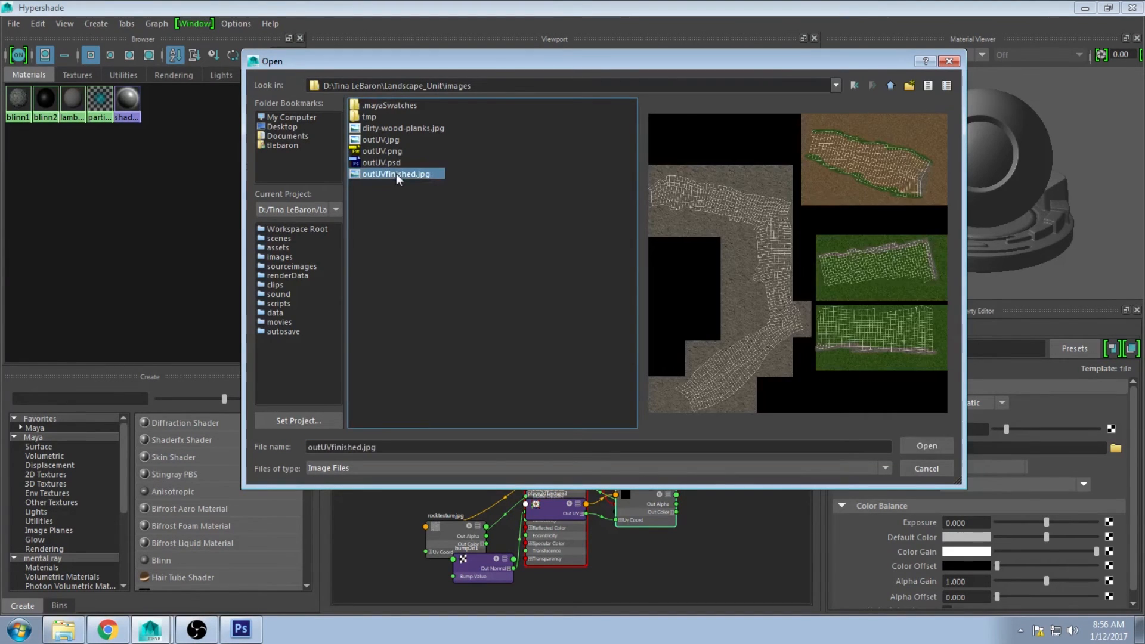
pyautogui.click(939, 445)
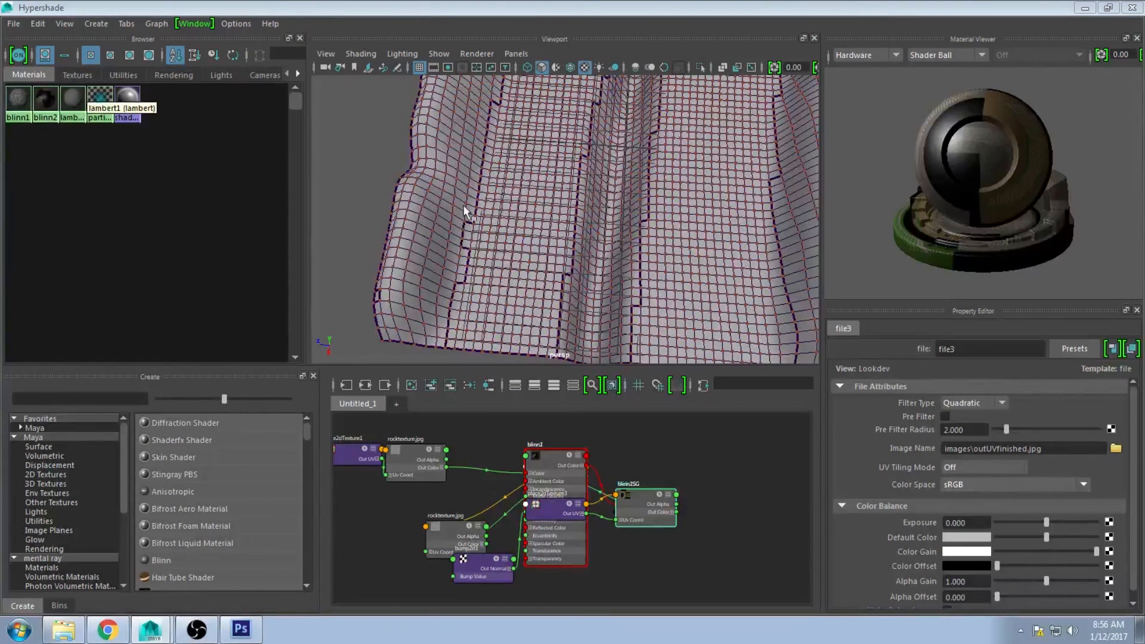
# - Assign the newly textured Blinn material to the landscape mesh
pyautogui.click(568, 214)
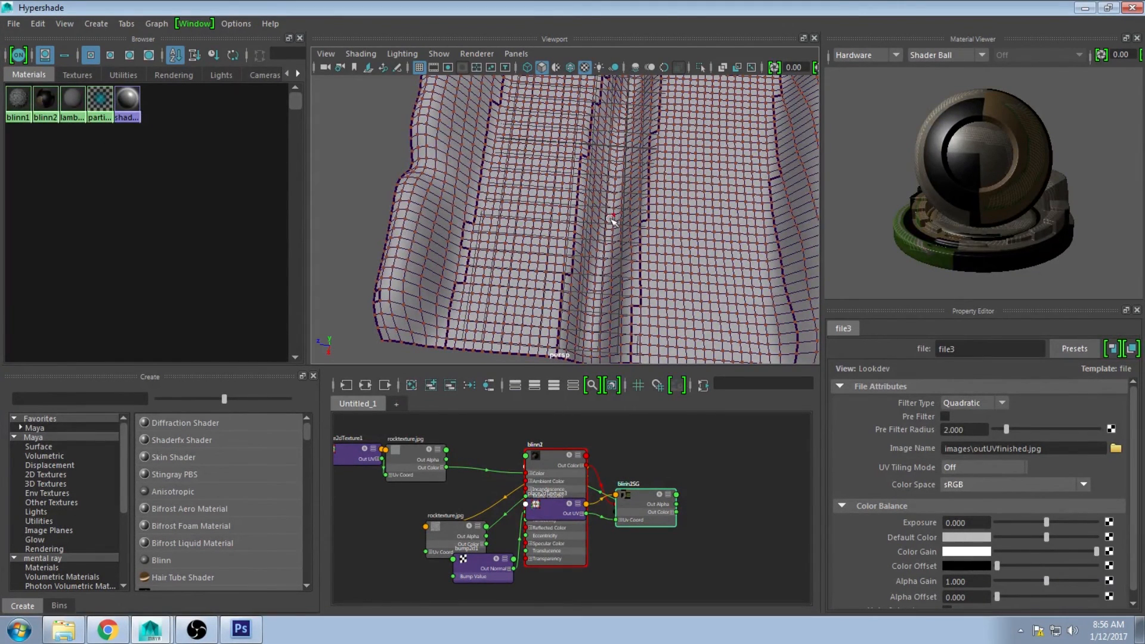
pyautogui.moveTo(46, 103); pyautogui.dragTo(565, 225, button='middle')
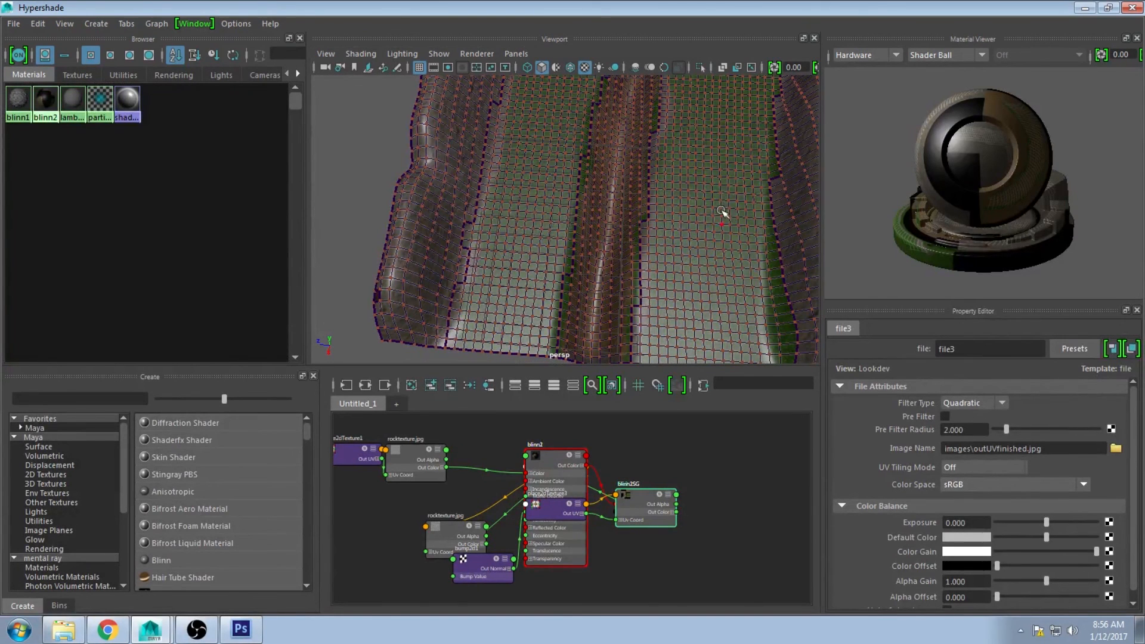